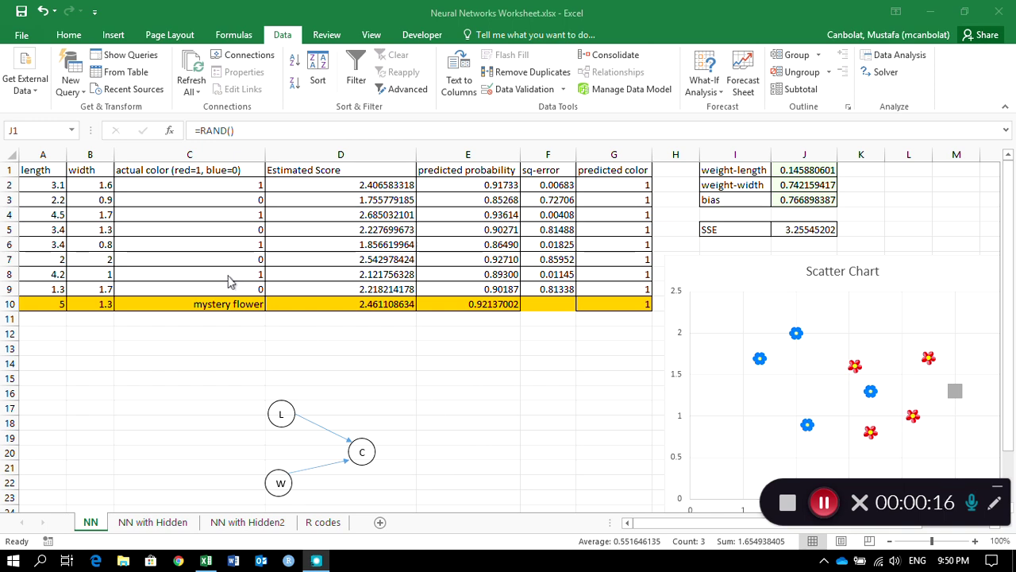
Examine the flower measurements table, the scatter chart and the network diagram on the NN sheet
click(655, 531)
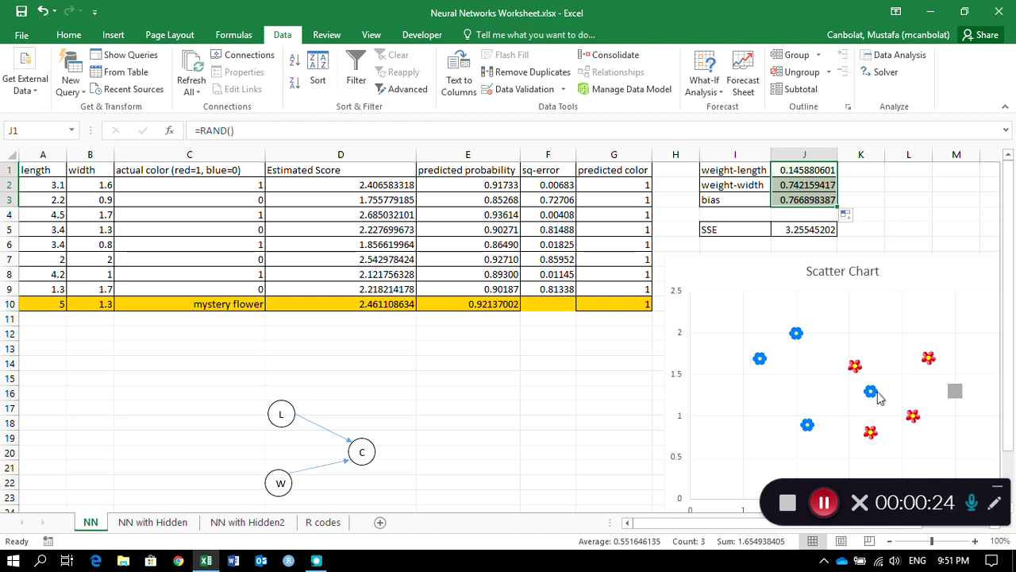
mouse_move(870, 390)
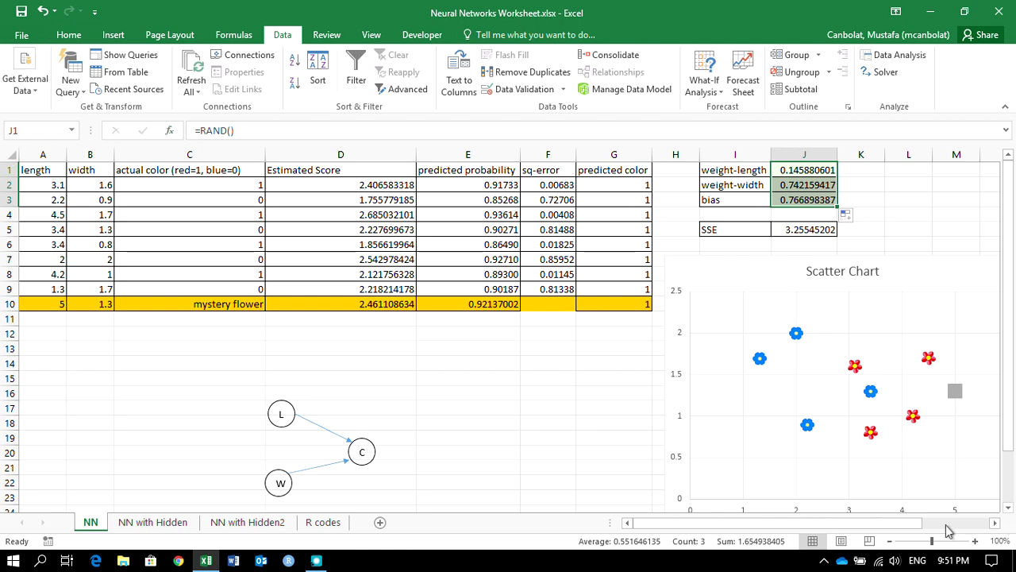
drag(921, 522, 934, 523)
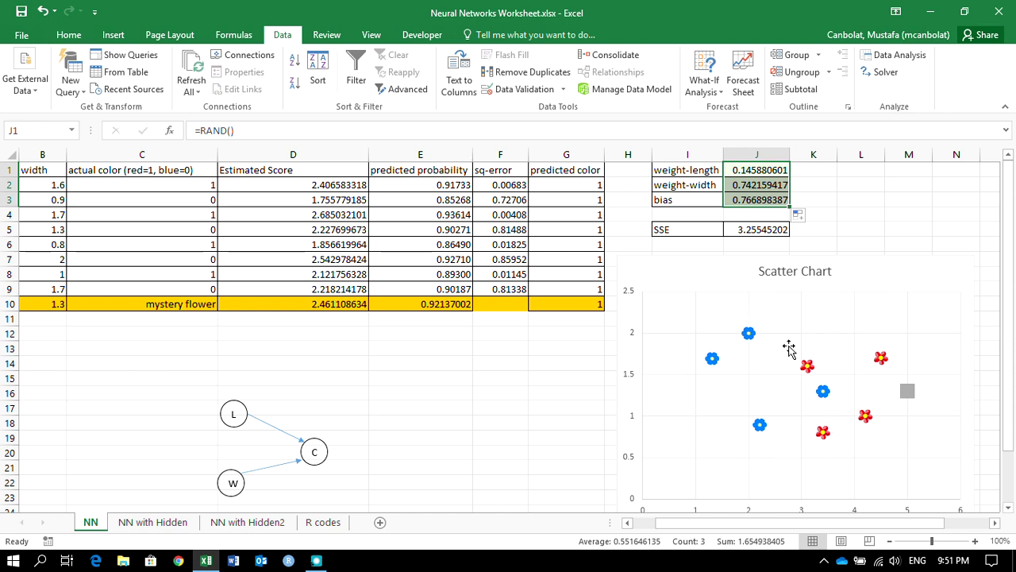
mouse_move(823, 397)
click(679, 526)
drag(678, 526, 658, 526)
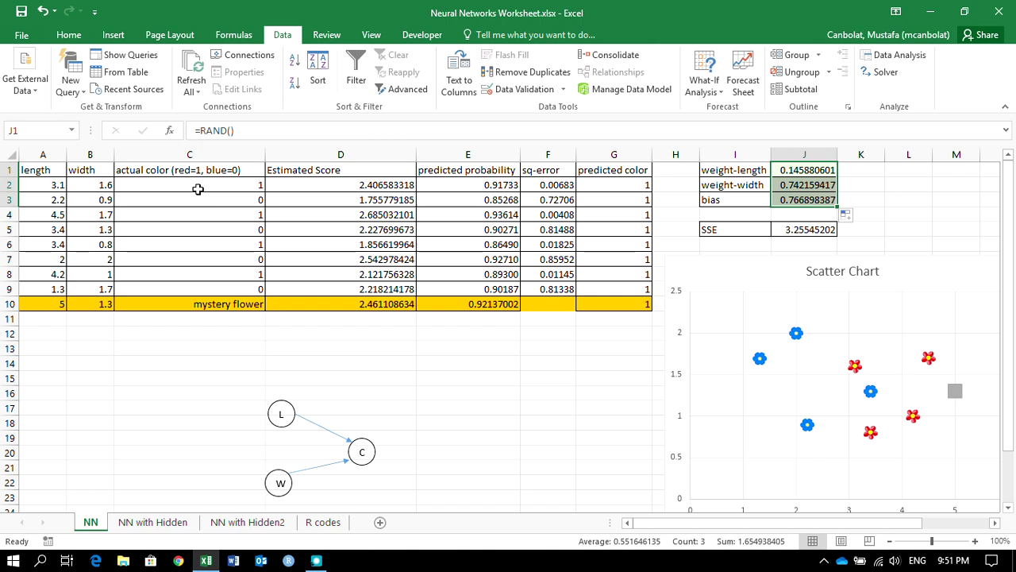
scroll(266, 296, down, 1)
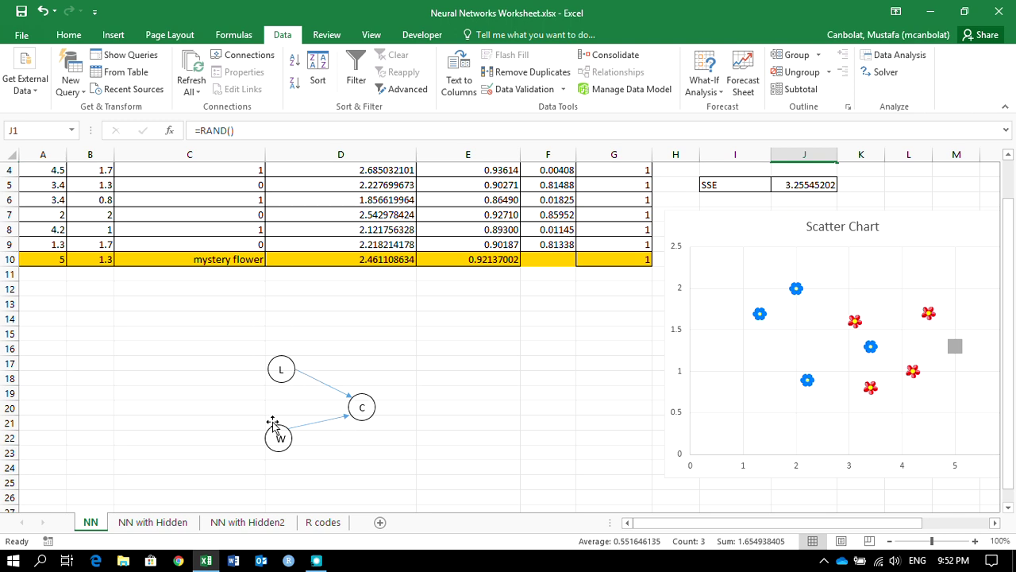
scroll(292, 396, up, 1)
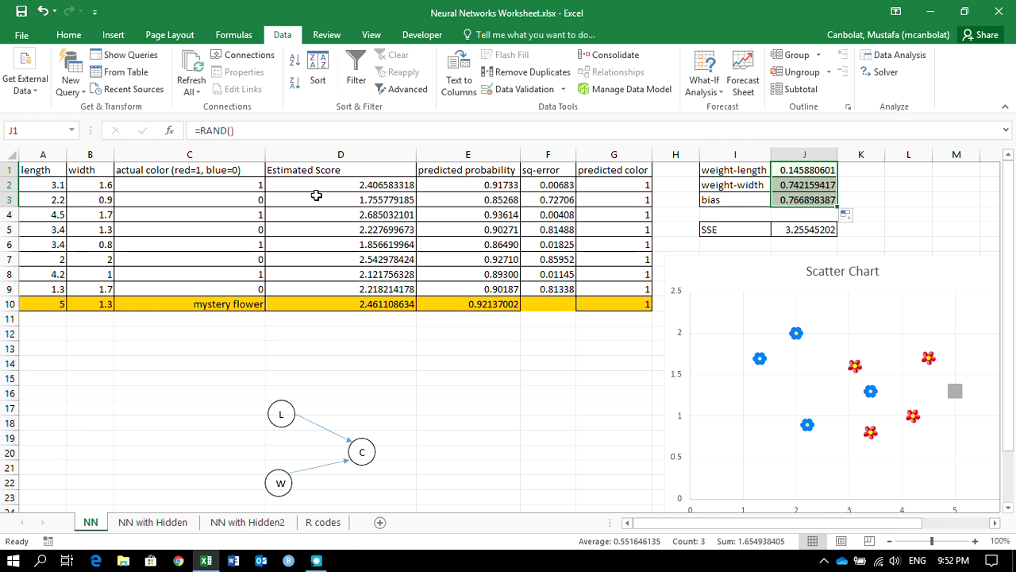
Inspect the Estimated Score formula in D2 and the weight and bias cells it references
click(347, 185)
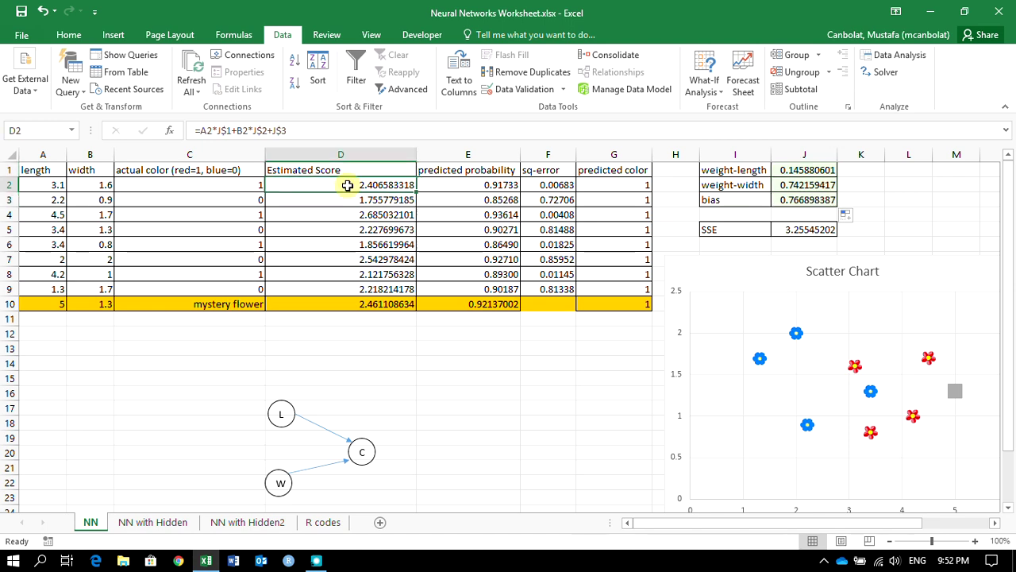
double_click(347, 185)
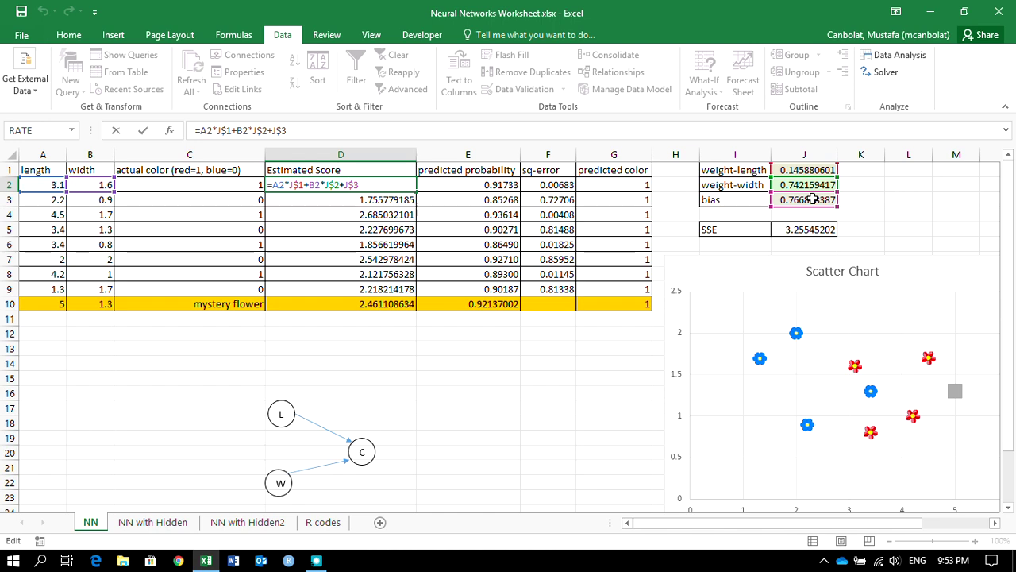
key(Return)
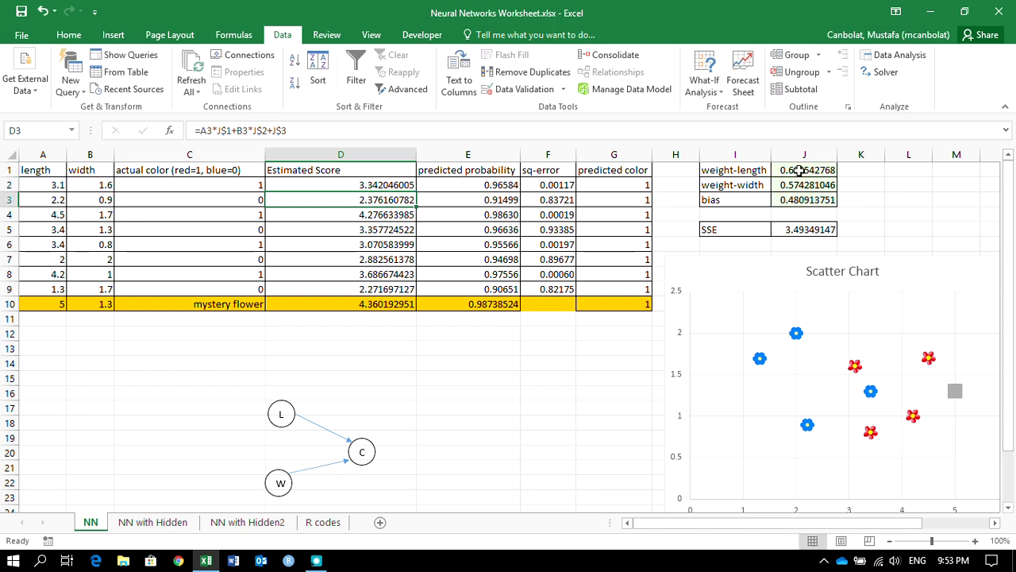
Check the formula that generates the weight-length value in J1, leaving it as =RAND()
click(800, 170)
text(=RAND())
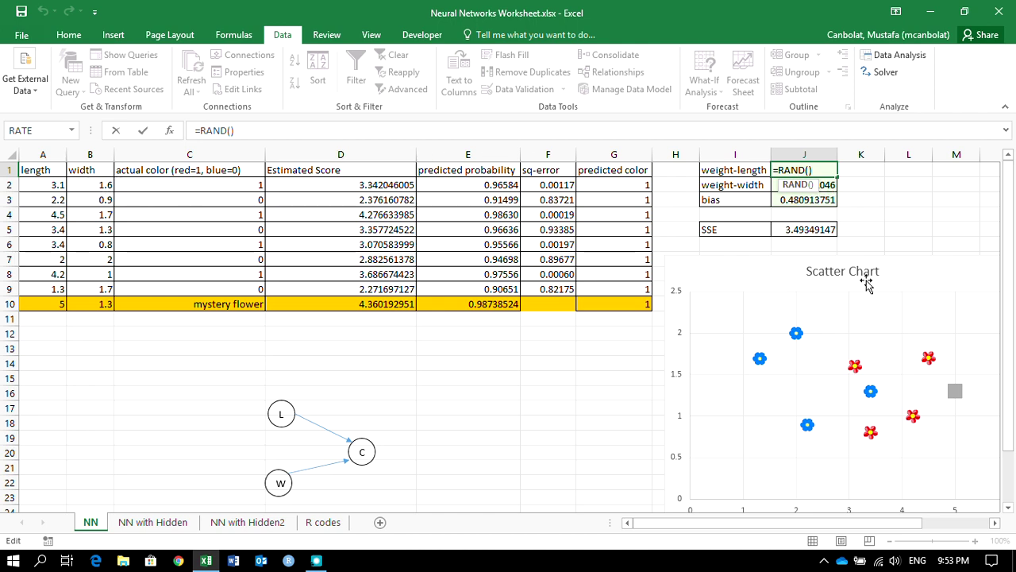
key(Return)
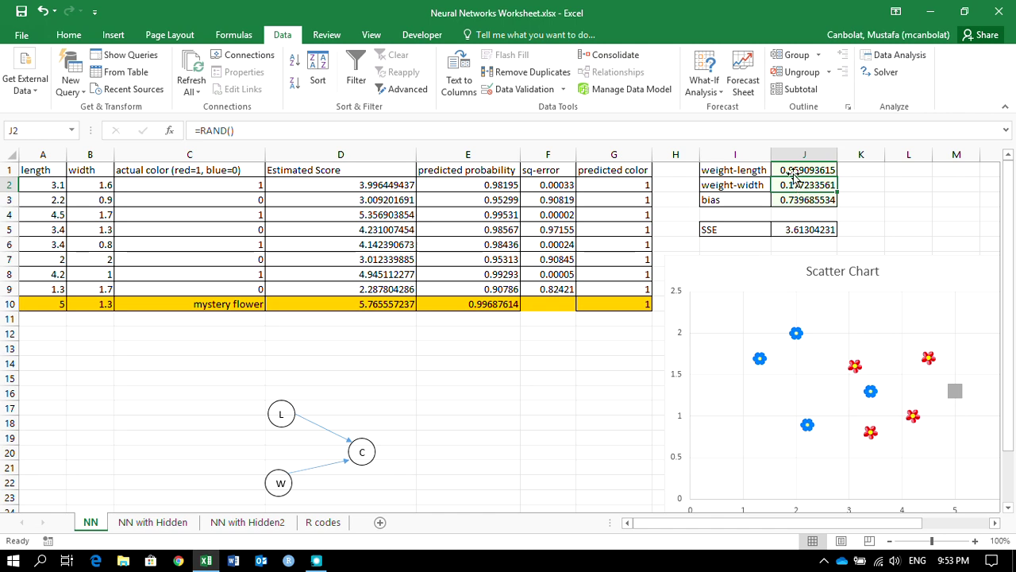
double_click(786, 170)
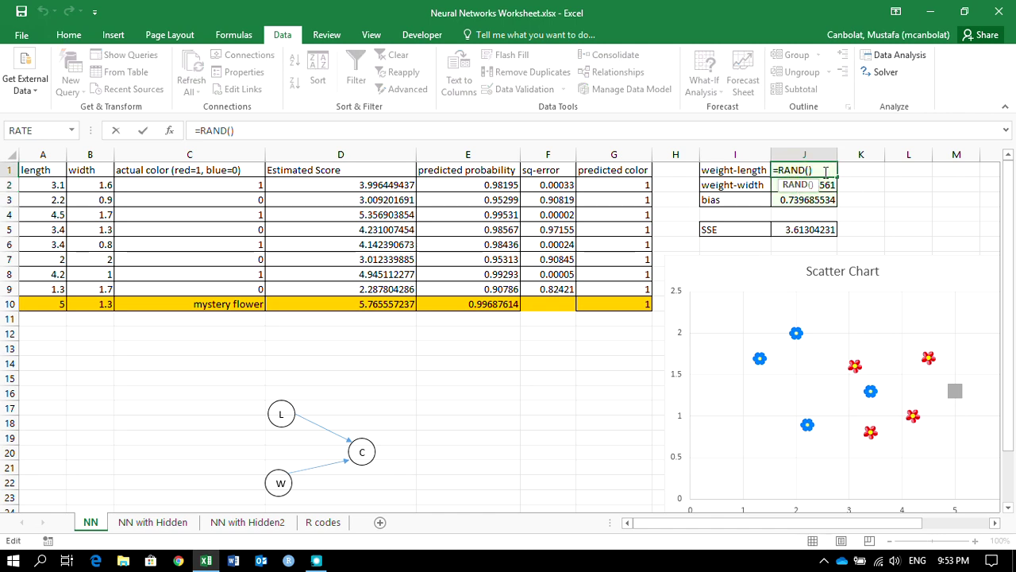
key(Escape)
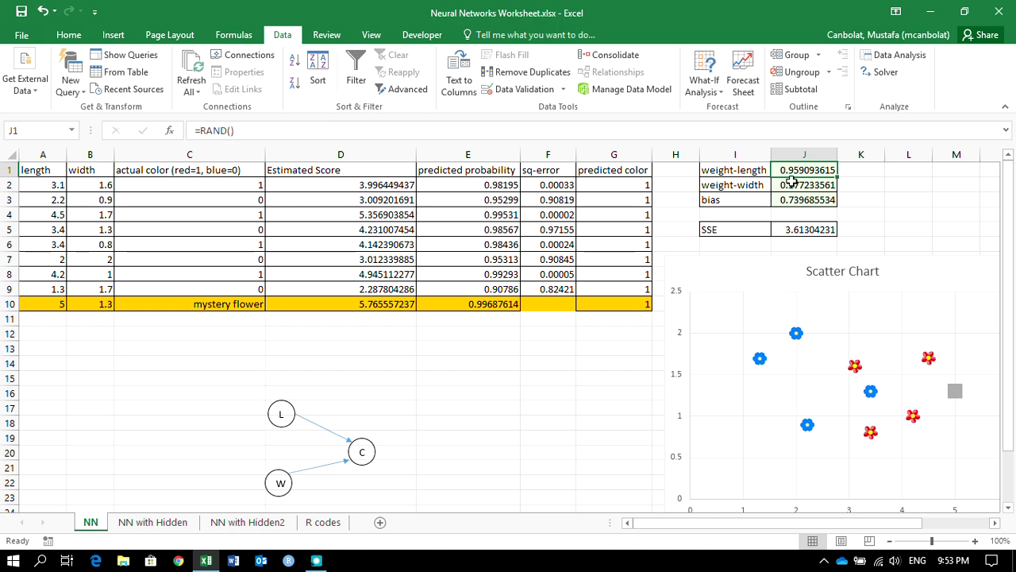
Inspect the predicted probability formula in E2 and its link to the score in D2, and select the probabilities in E2:E9
click(378, 184)
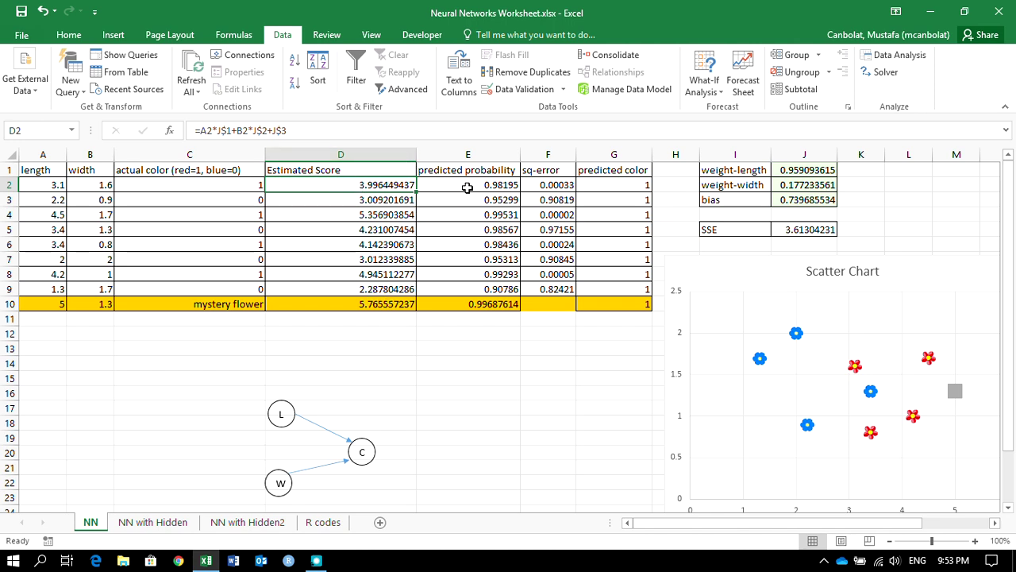
double_click(468, 184)
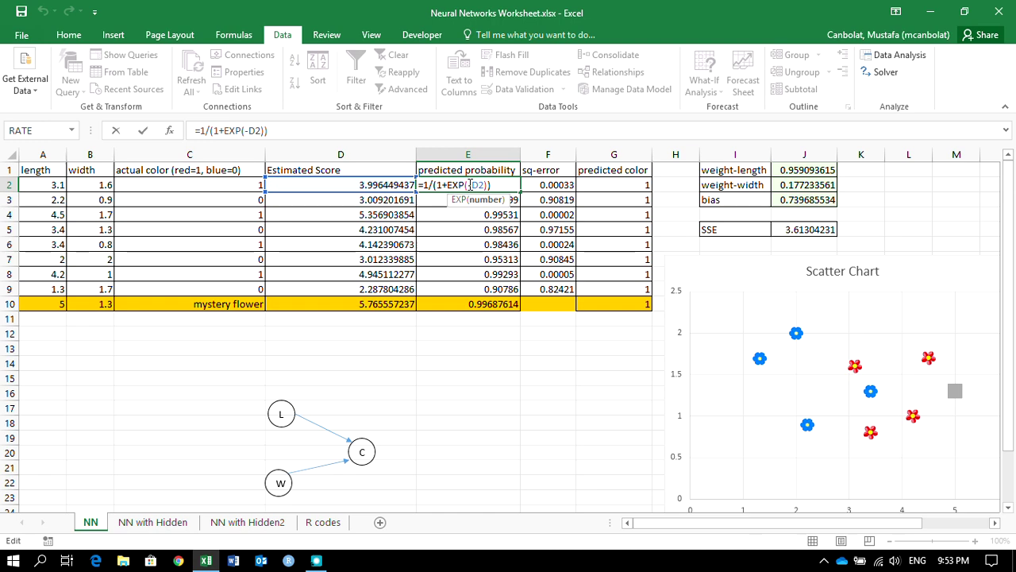
key(Return)
click(471, 185)
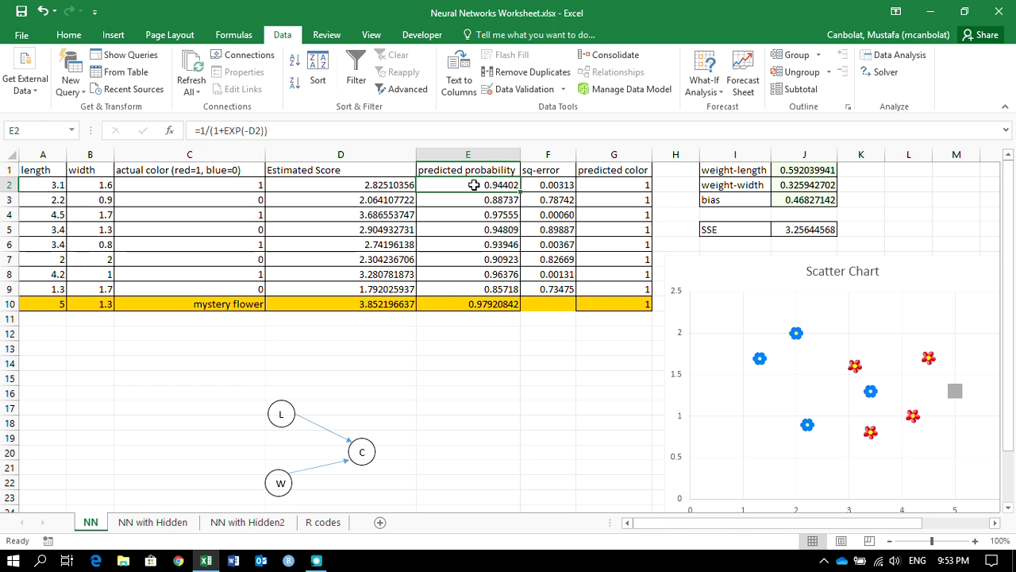
double_click(474, 185)
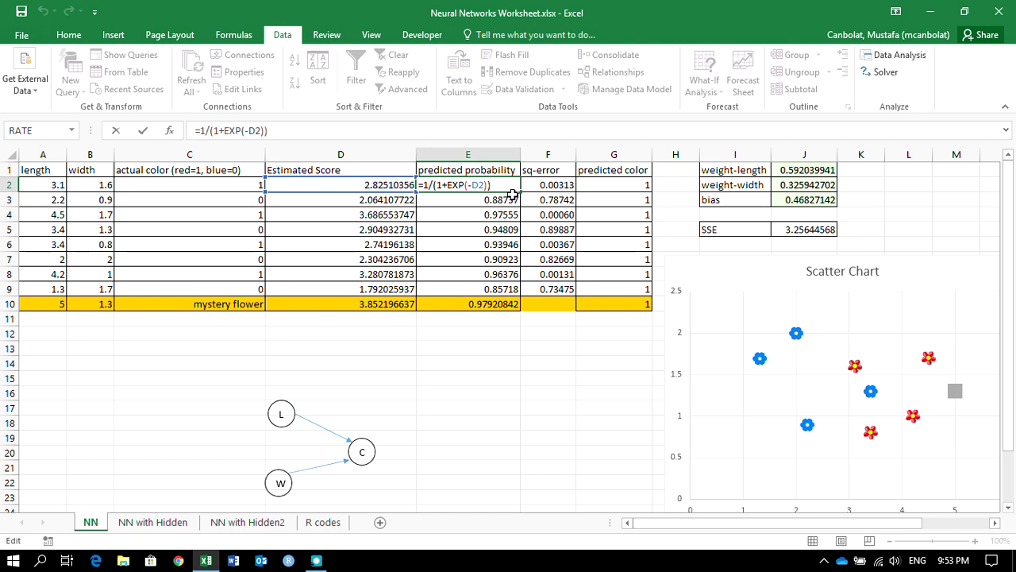
key(Return)
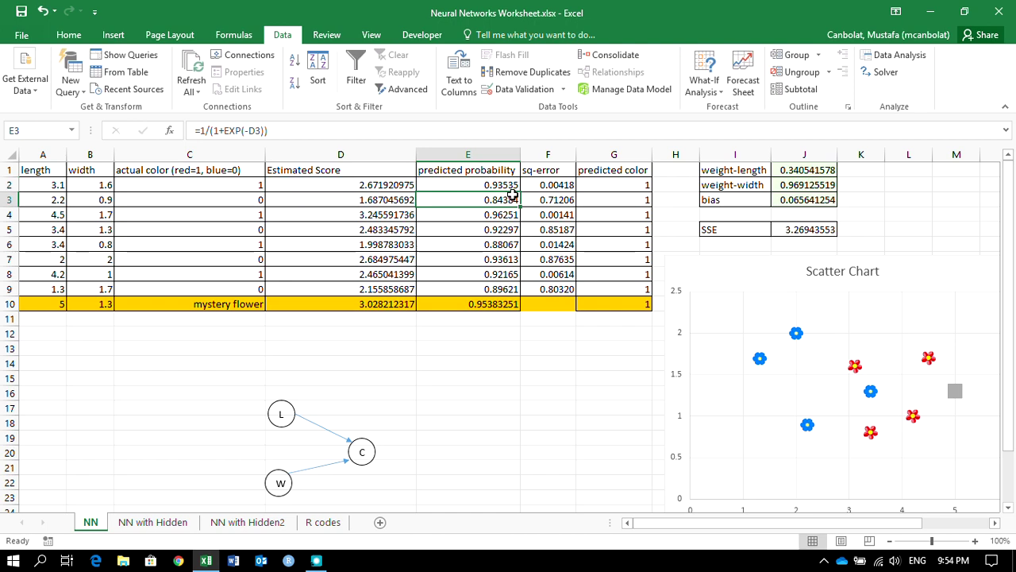
click(492, 184)
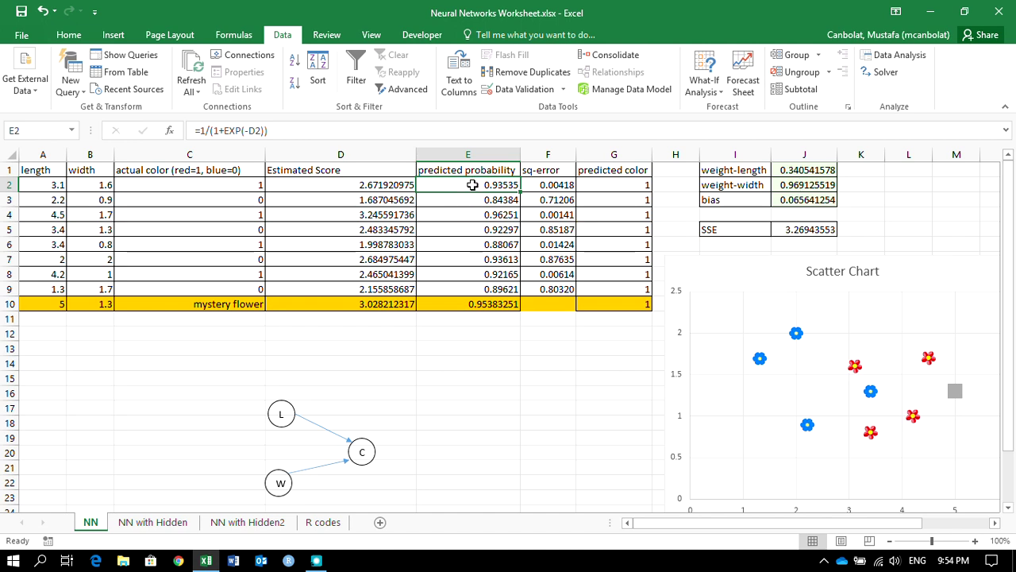
drag(473, 200, 474, 289)
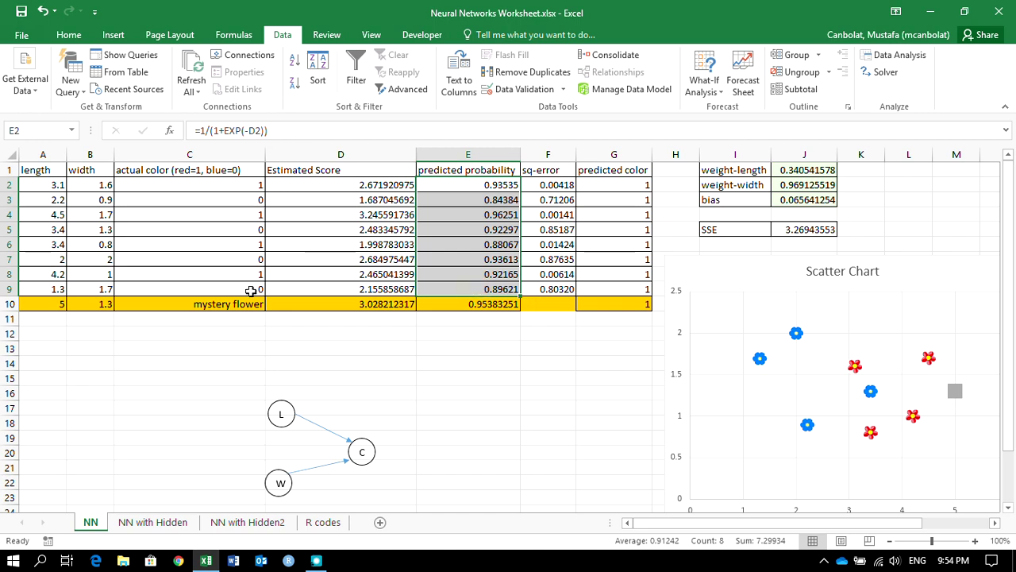
Inspect the predicted color formula in G2 and select the actual colors in C2:C9 for comparison
double_click(601, 187)
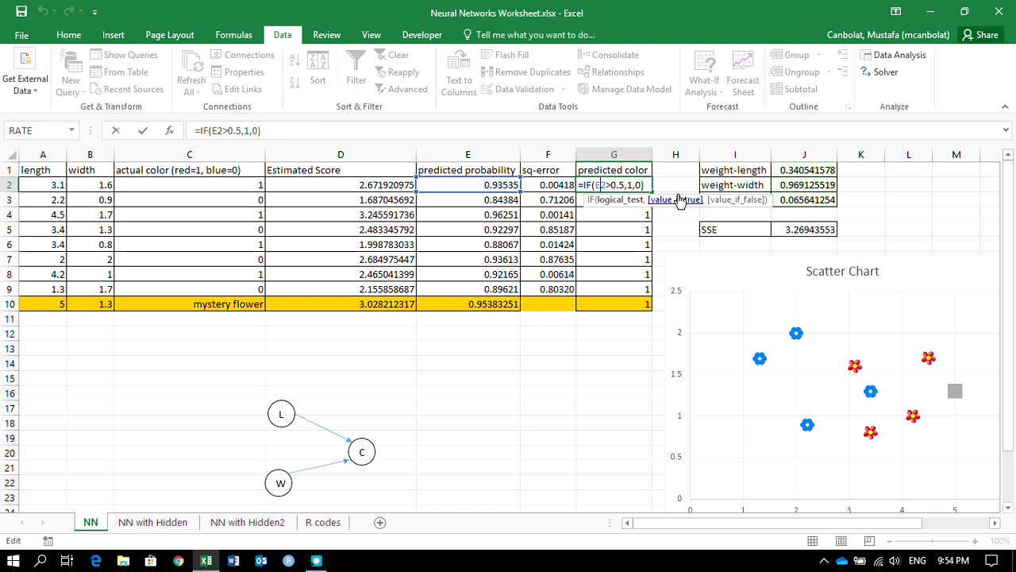
key(Return)
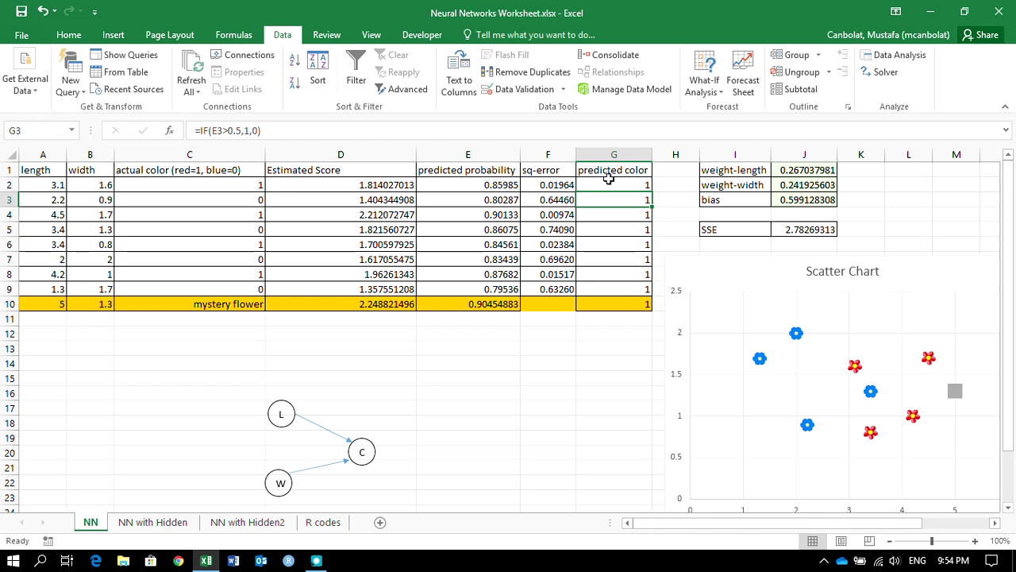
click(214, 186)
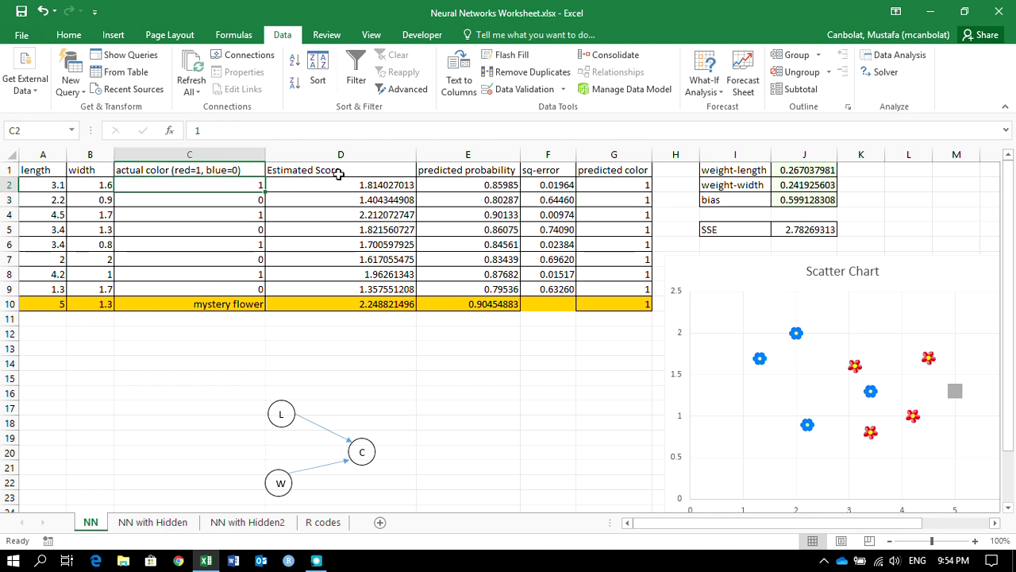
drag(226, 184, 223, 284)
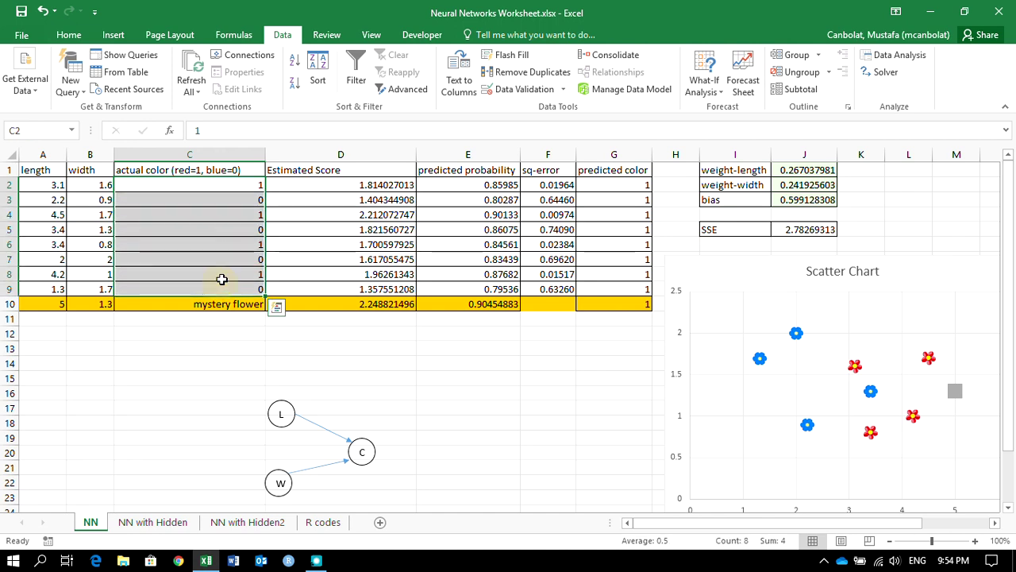
Review the probability formula in E2 and the sq-error formula in F2 that compares it with the actual color
double_click(459, 184)
drag(463, 184, 462, 206)
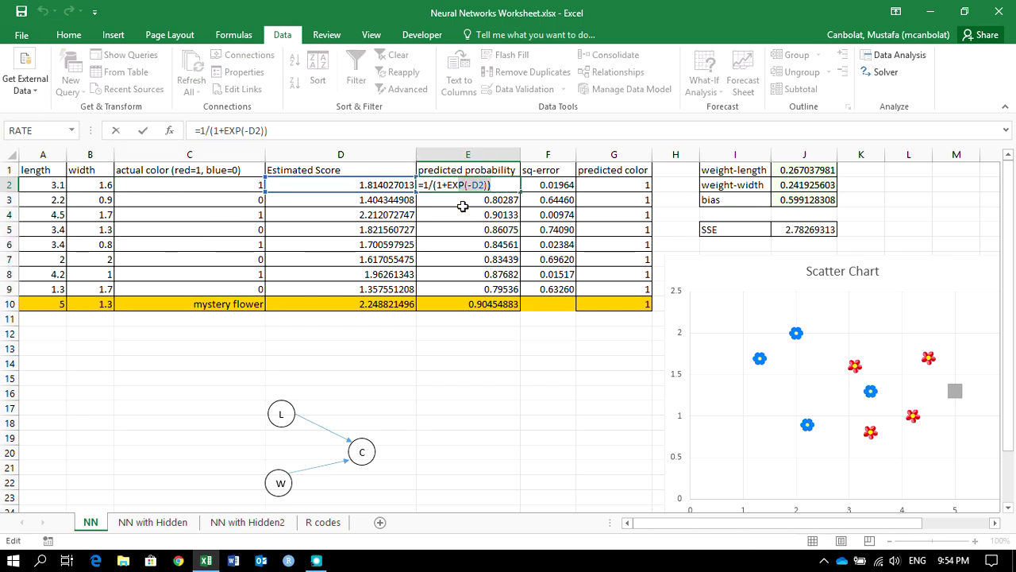
key(Escape)
double_click(501, 182)
key(Escape)
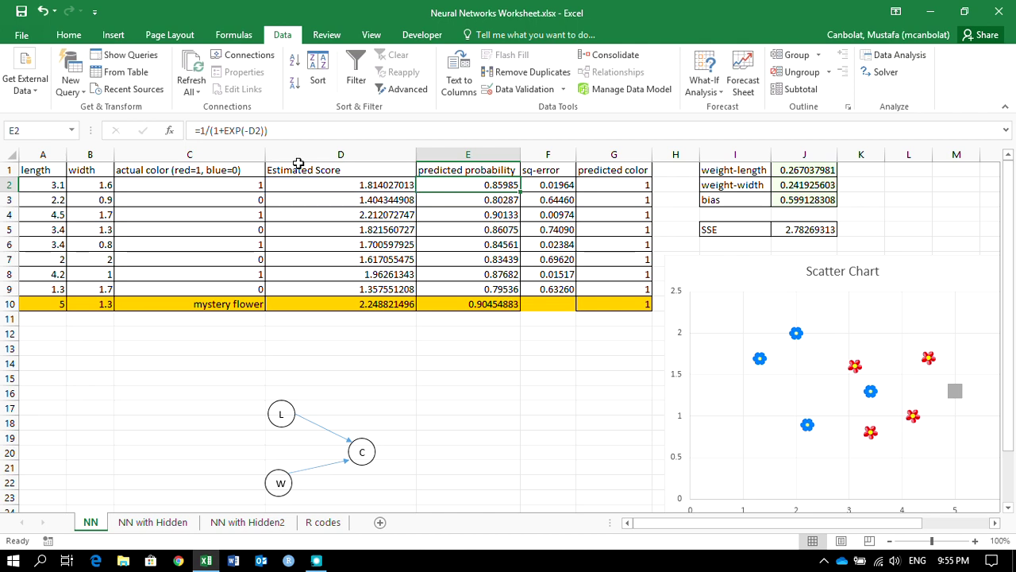
click(564, 184)
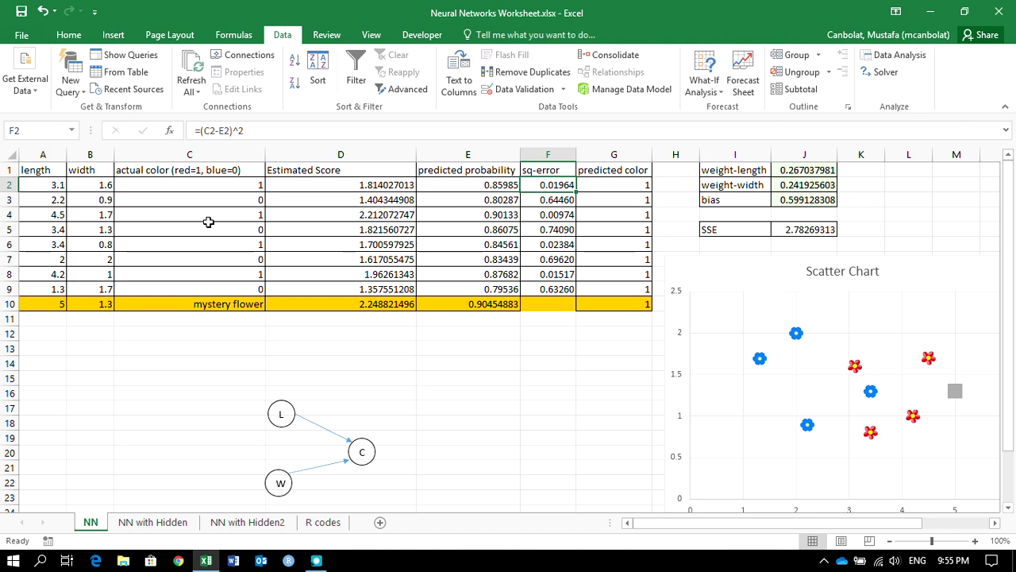
click(234, 201)
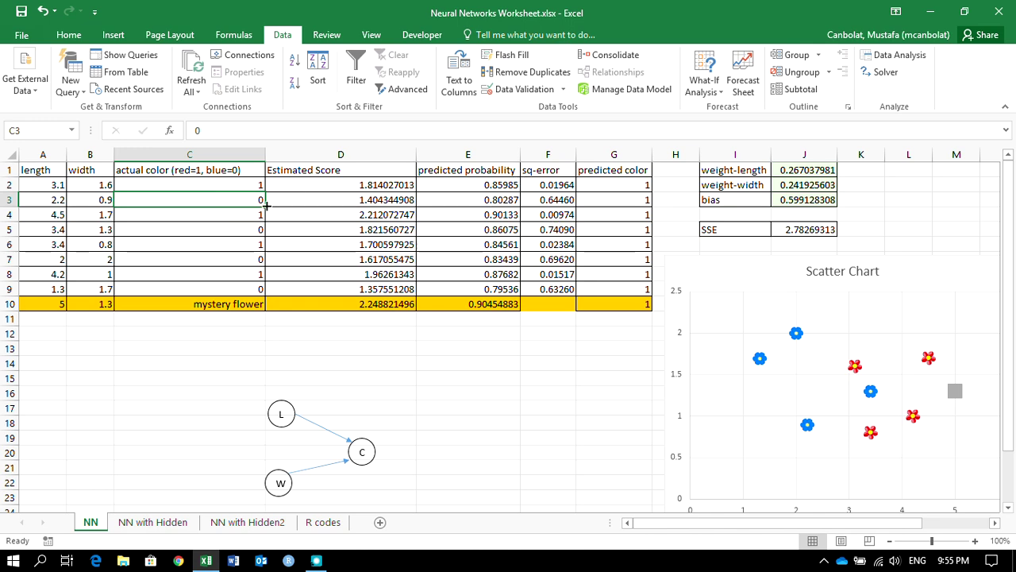
double_click(554, 184)
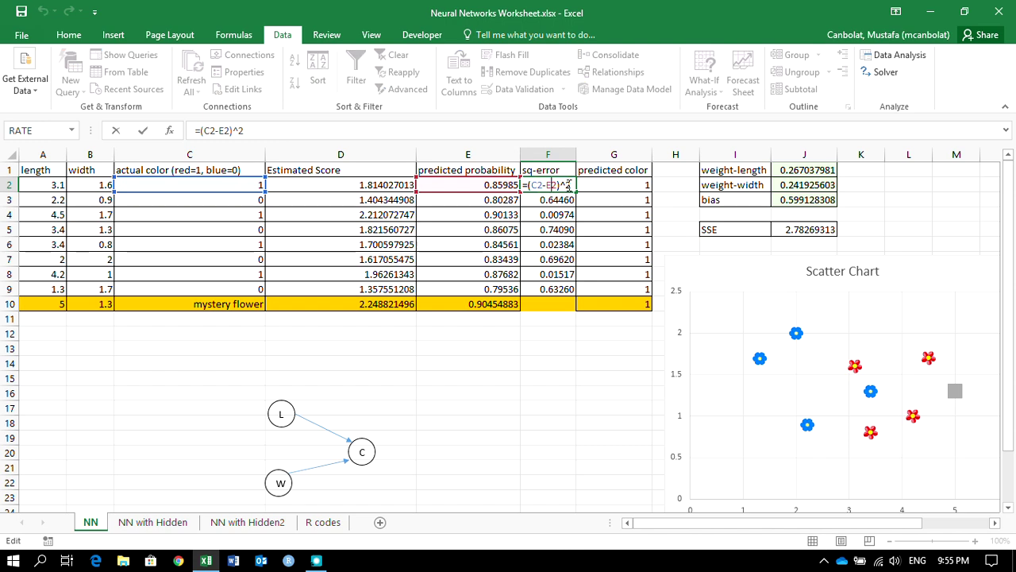
key(Escape)
Inspect the SSE formula in J5 and select the weight and bias cells J1:J3
click(791, 229)
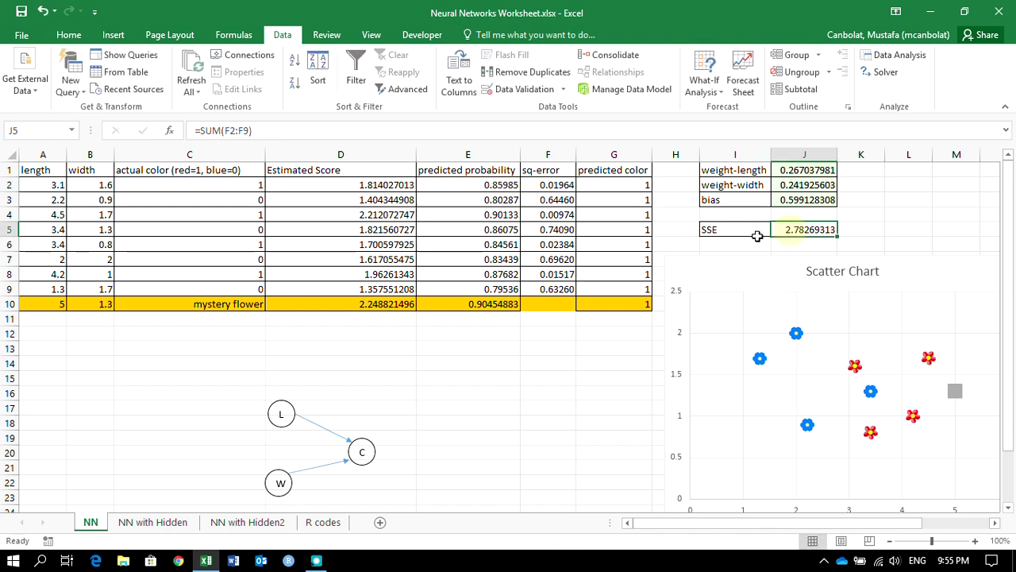
double_click(820, 230)
key(Escape)
click(794, 170)
drag(794, 170, 798, 199)
click(807, 230)
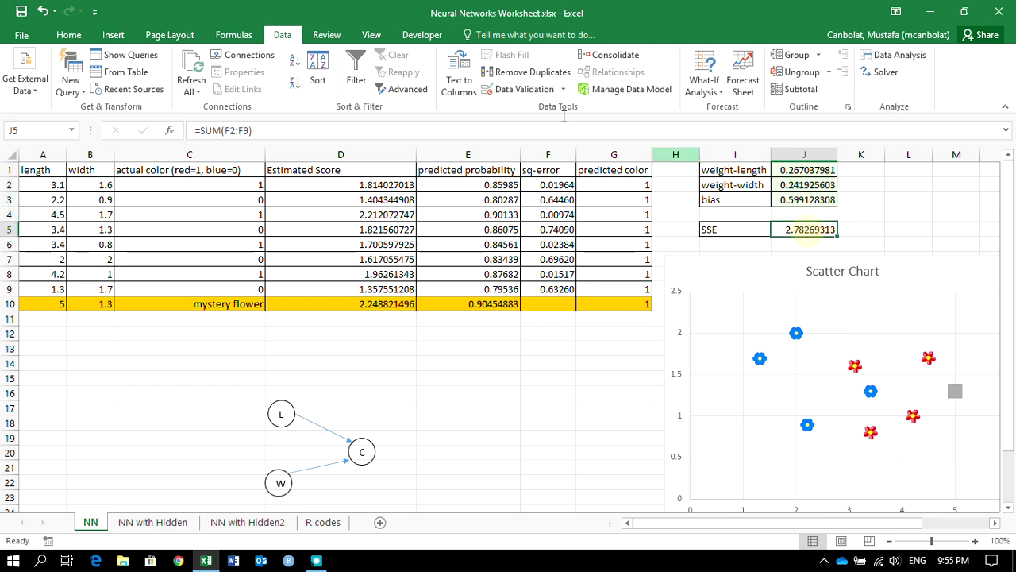
click(873, 79)
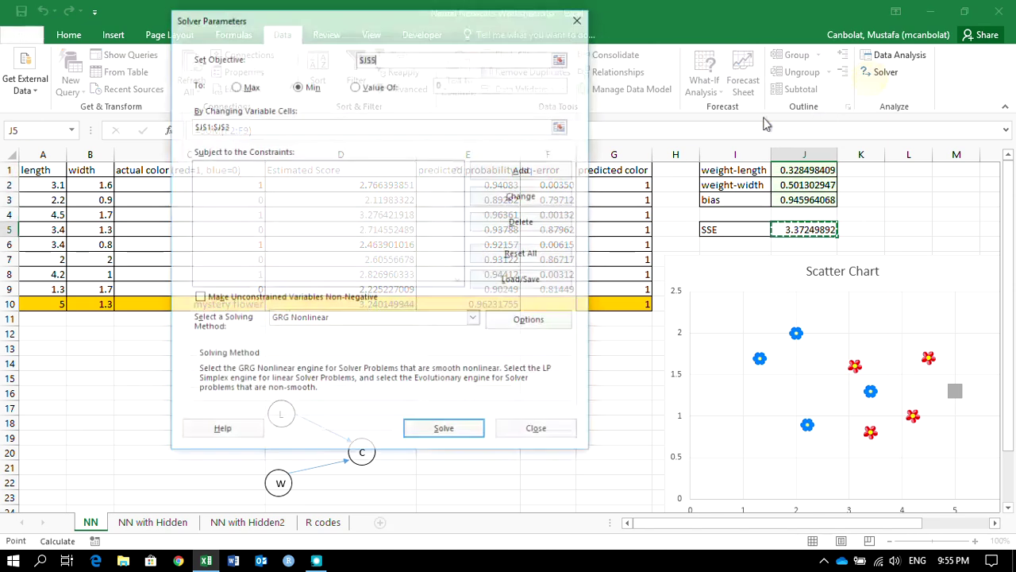
key(Escape)
Replace the random formulas for both weights and the bias in J1:J3 with fixed numbers by pasting them in place as values
click(805, 170)
drag(803, 172, 805, 200)
key(ctrl+c)
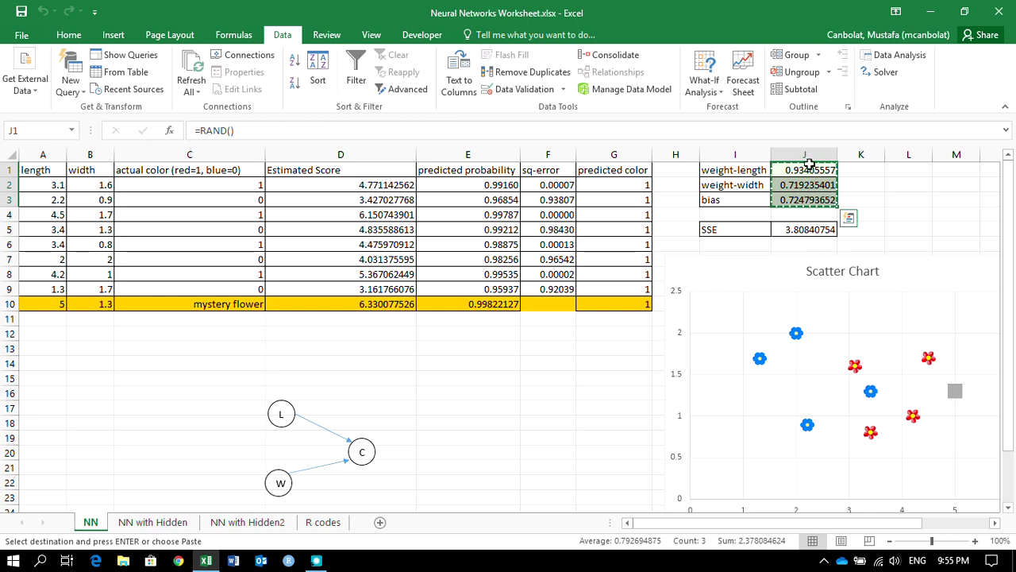
right_click(818, 170)
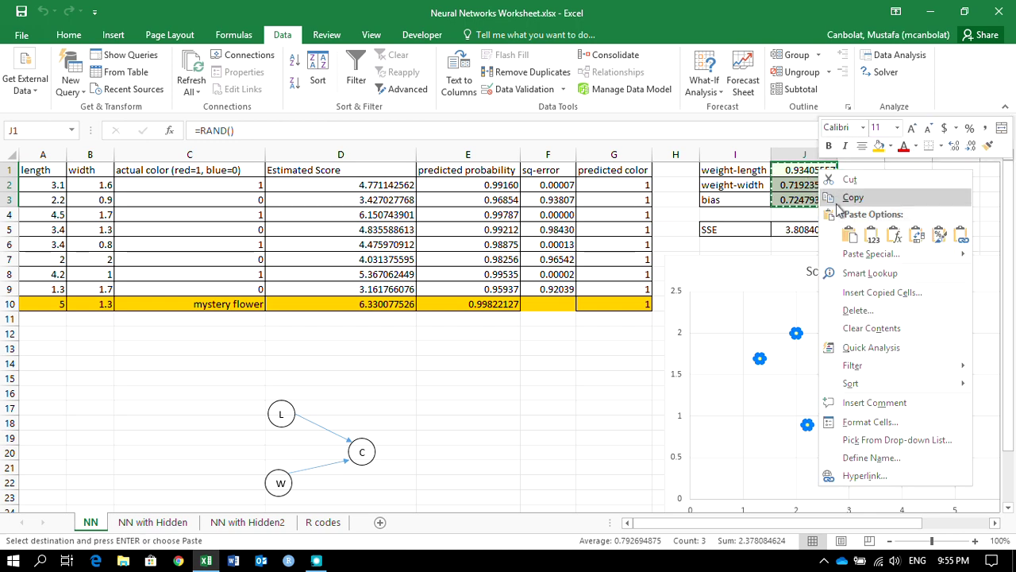
click(871, 237)
key(Escape)
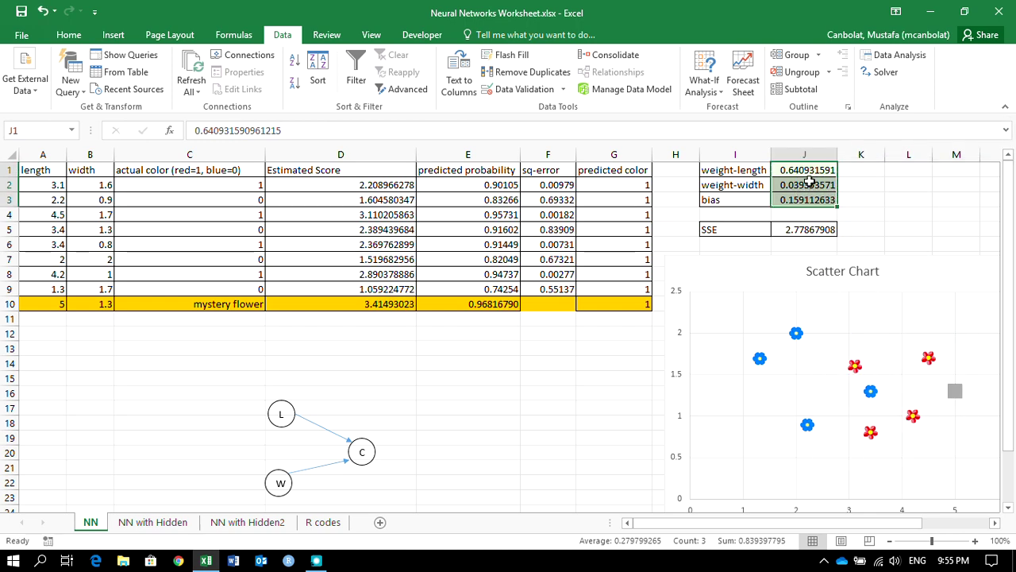
Check the contents of the weight cells J2 and J1 for fixed numbers instead of formulas
click(806, 184)
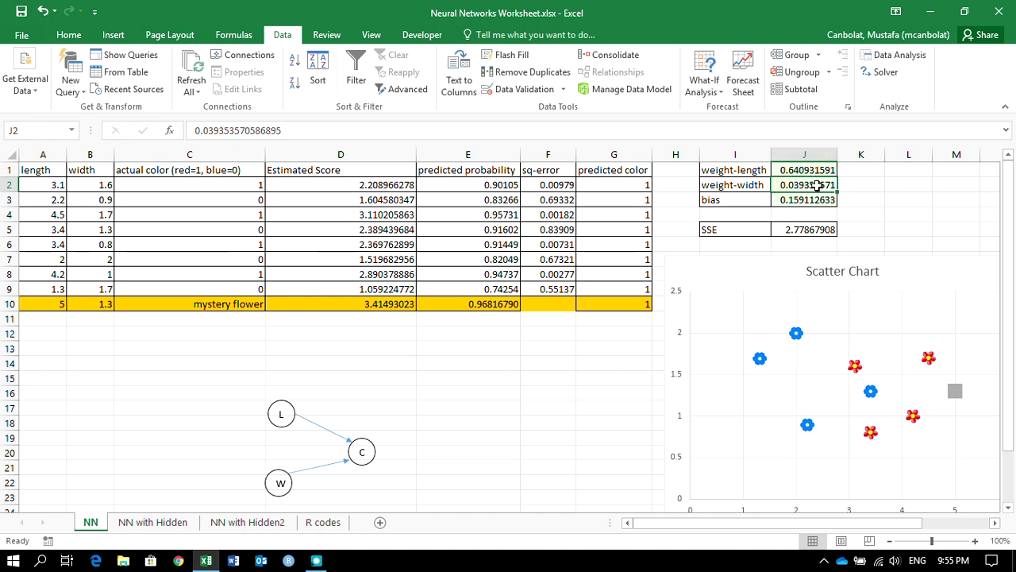
double_click(810, 171)
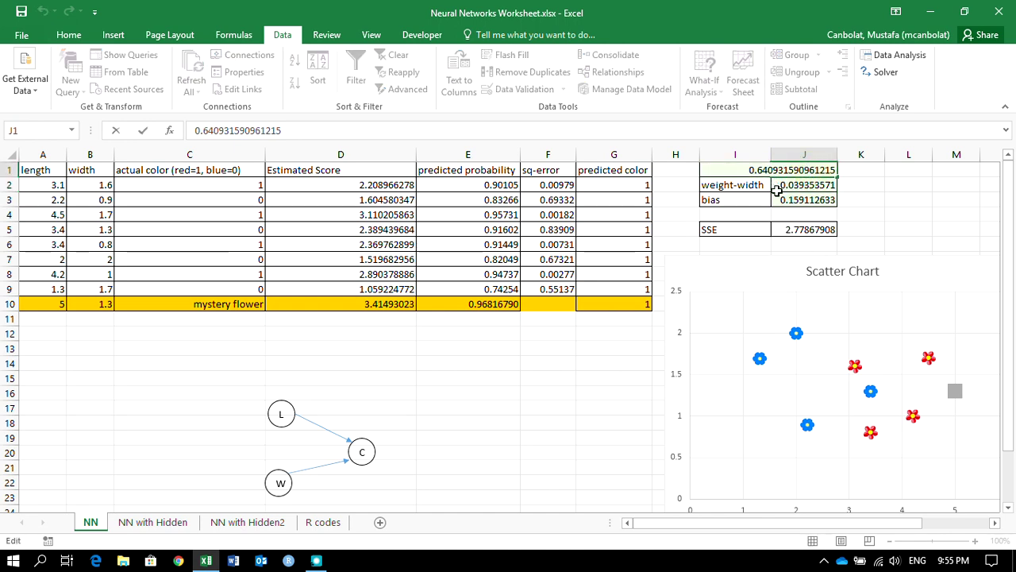
key(Escape)
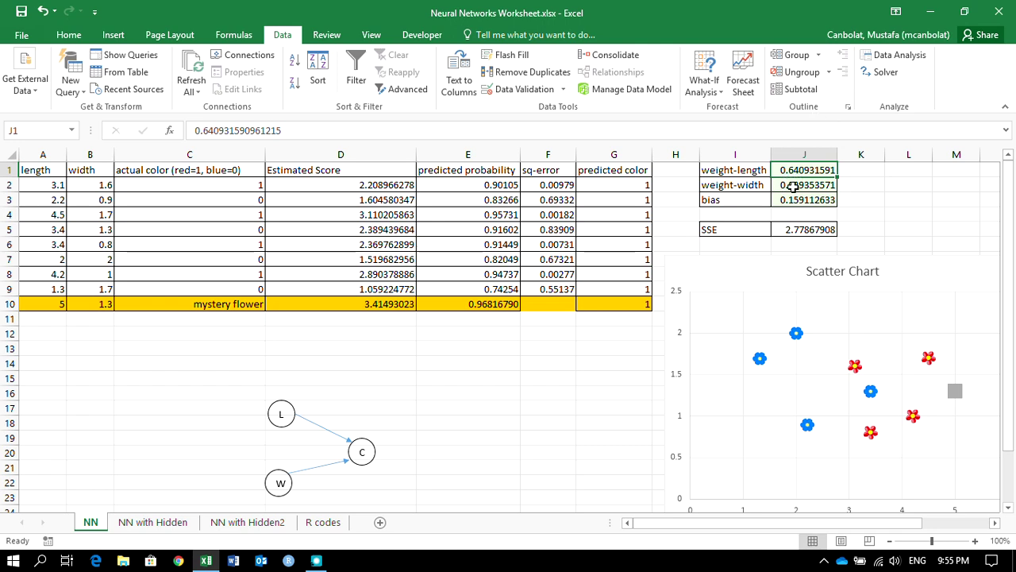
Run Solver with GRG Nonlinear to minimize the SSE in J5 by changing J1:J3, and keep the solution
click(882, 73)
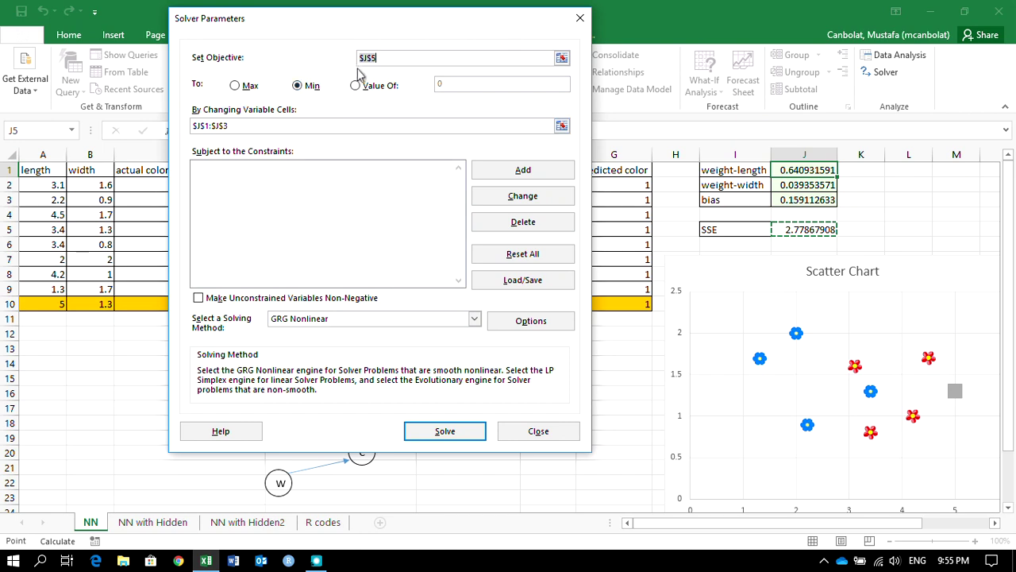
click(782, 228)
click(445, 431)
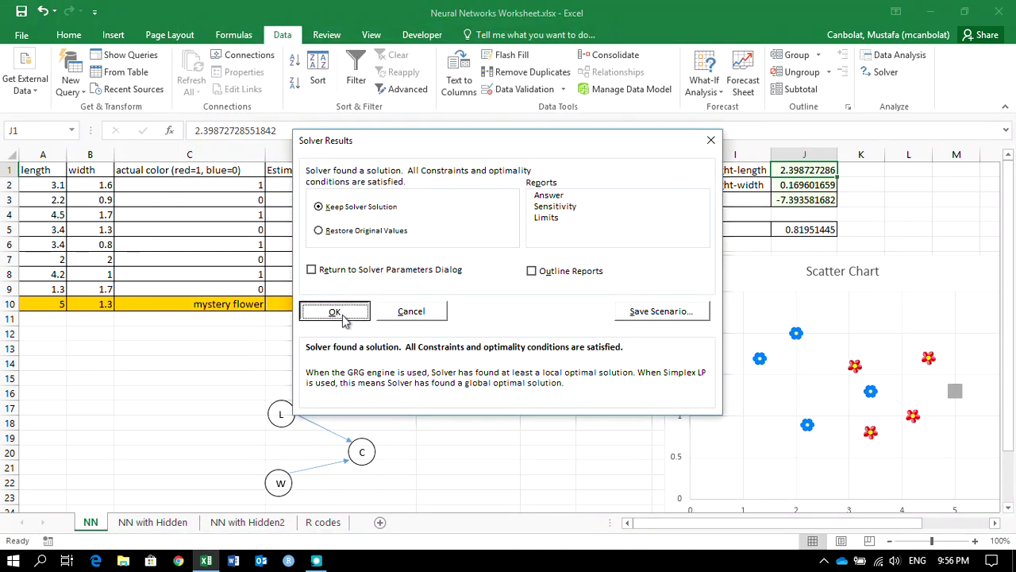
click(334, 311)
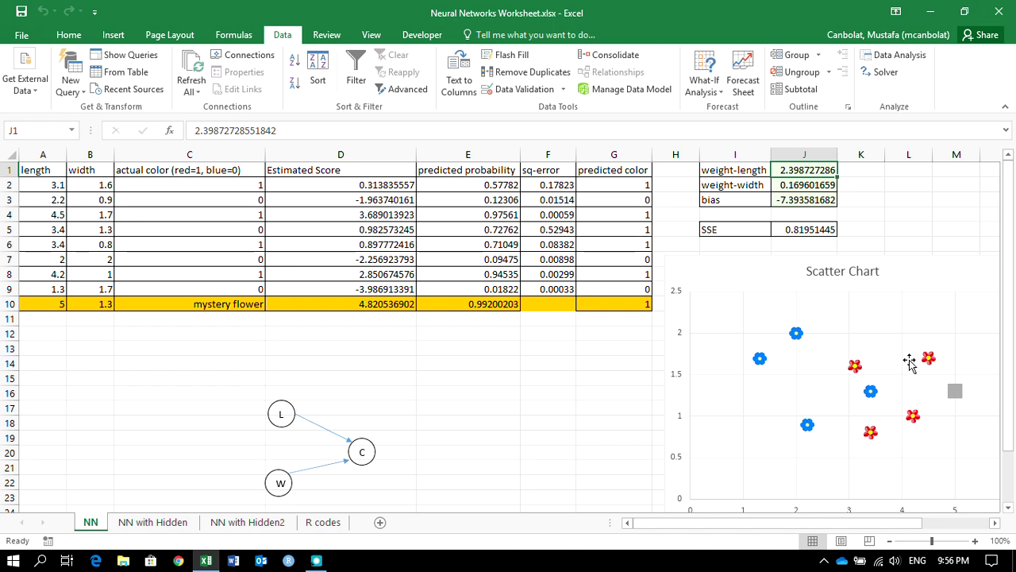
Inspect the predicted color in G5 against the scatter chart, and the mystery flower's length and predicted probability in row 10
click(615, 228)
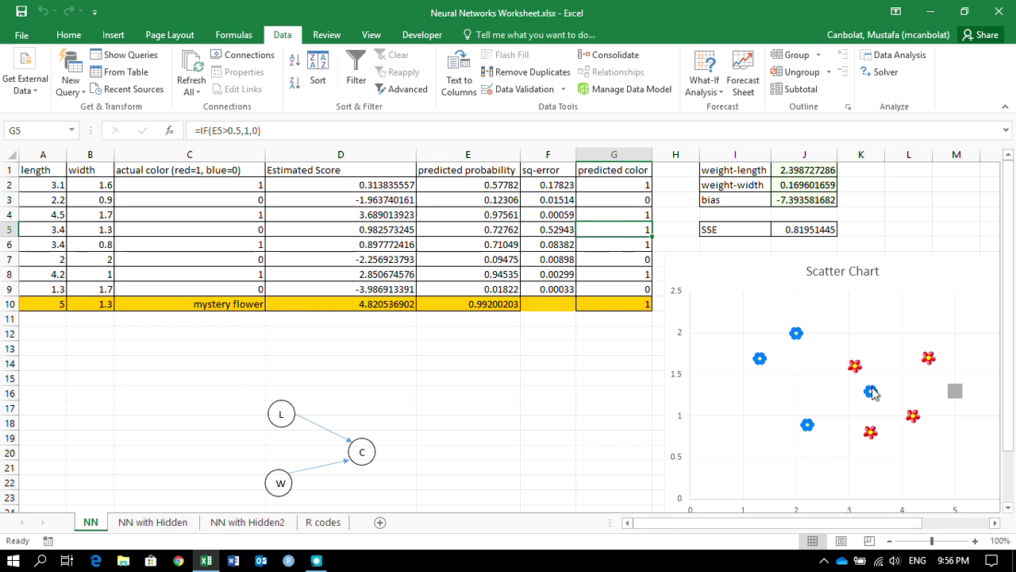
mouse_move(874, 401)
click(50, 304)
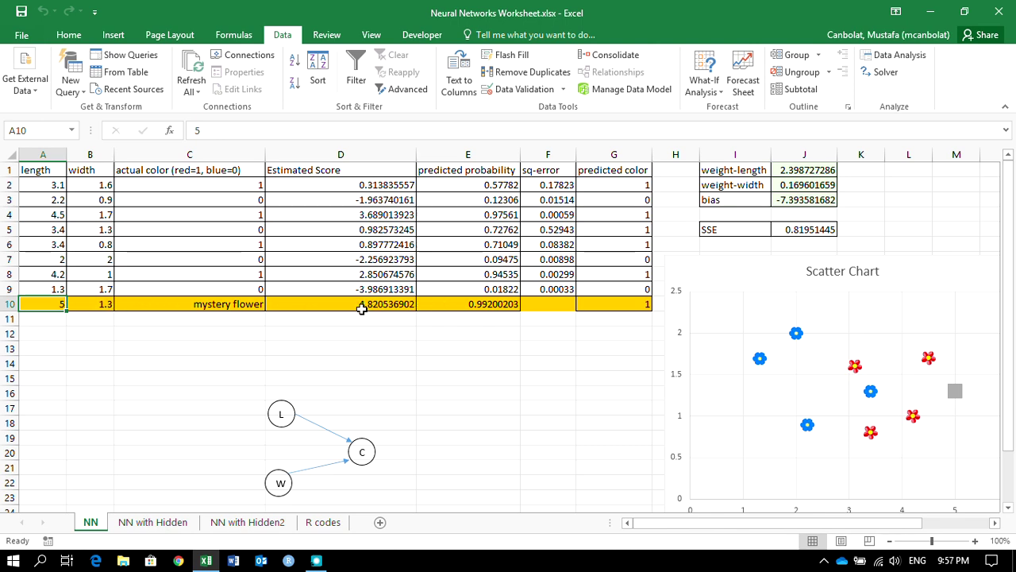
click(487, 304)
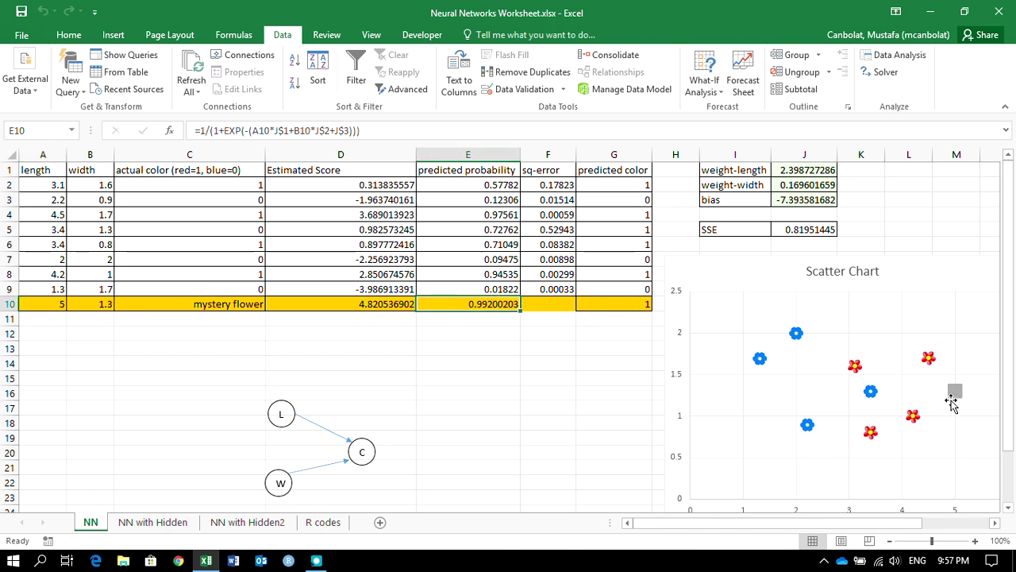
Set the mystery flower's length in A10 to 1 and check its predicted probability and predicted color
click(39, 304)
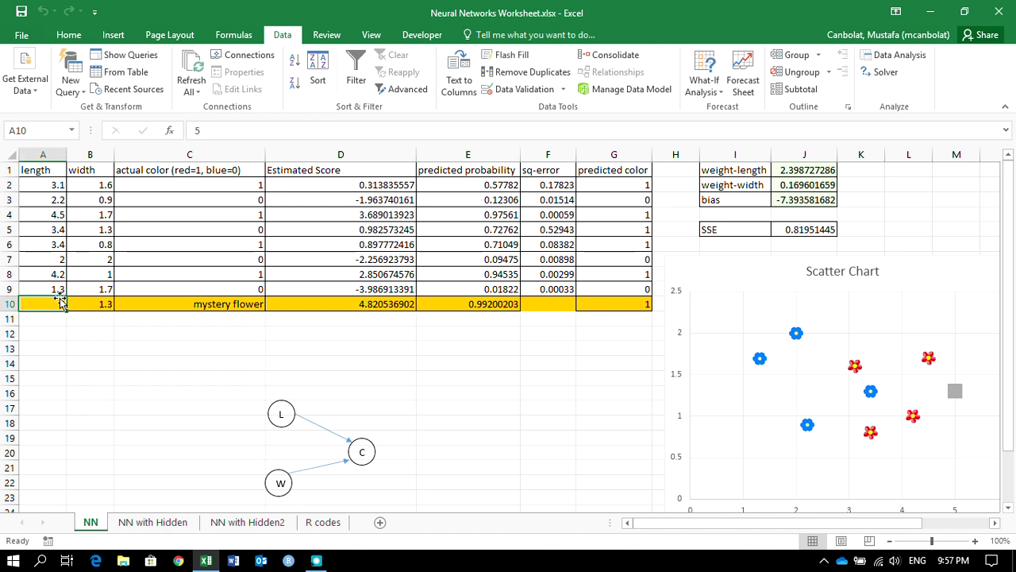
text(1)
key(Return)
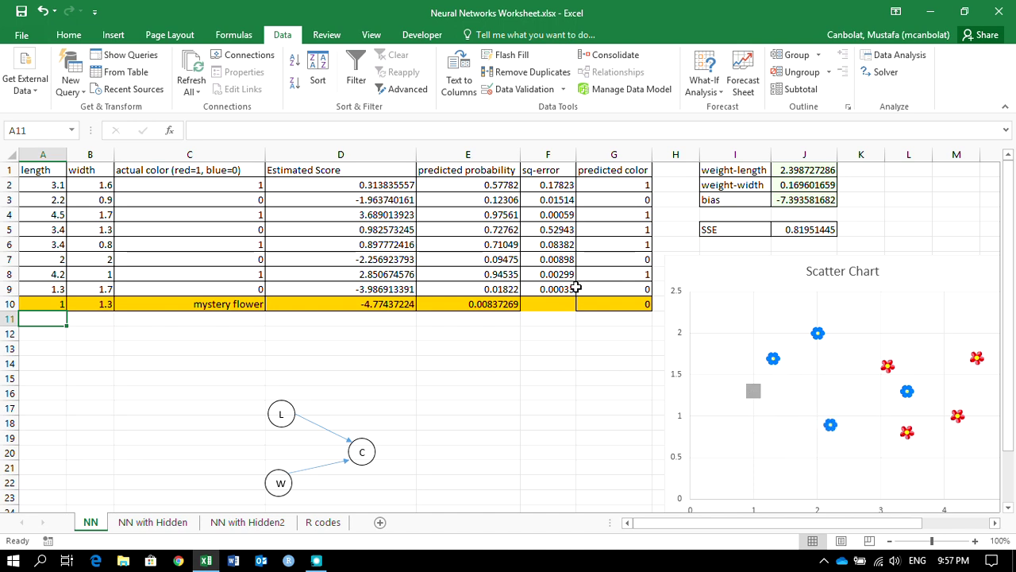
click(479, 304)
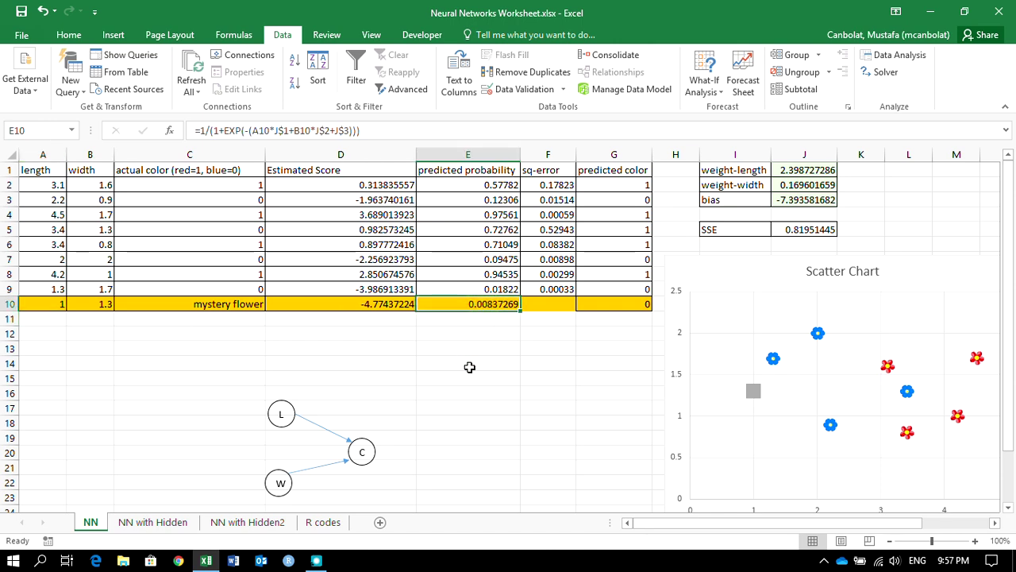
click(618, 302)
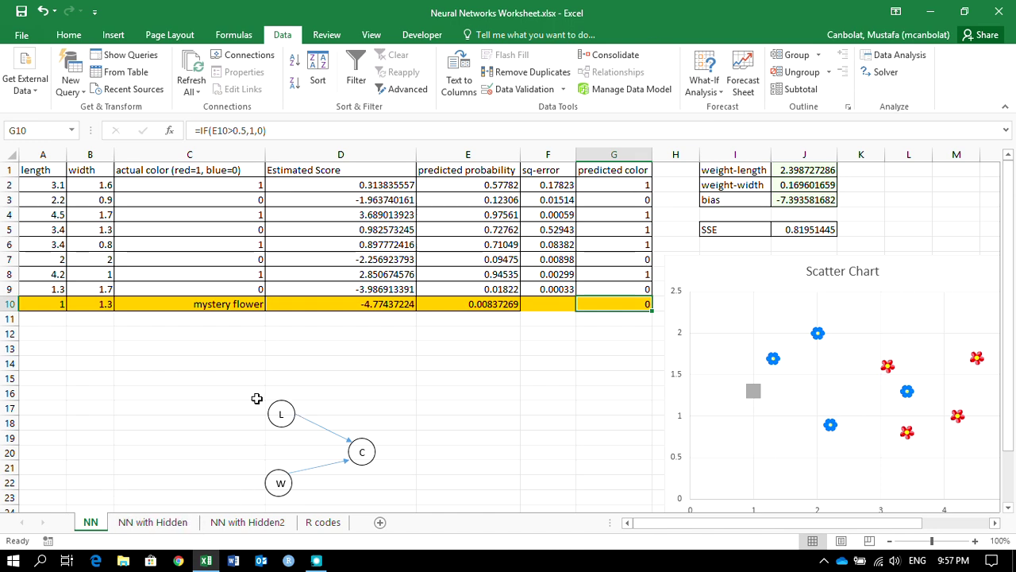
Open the NN with Hidden sheet and inspect the H1 formula in C2 together with the weights and bias it references
click(149, 525)
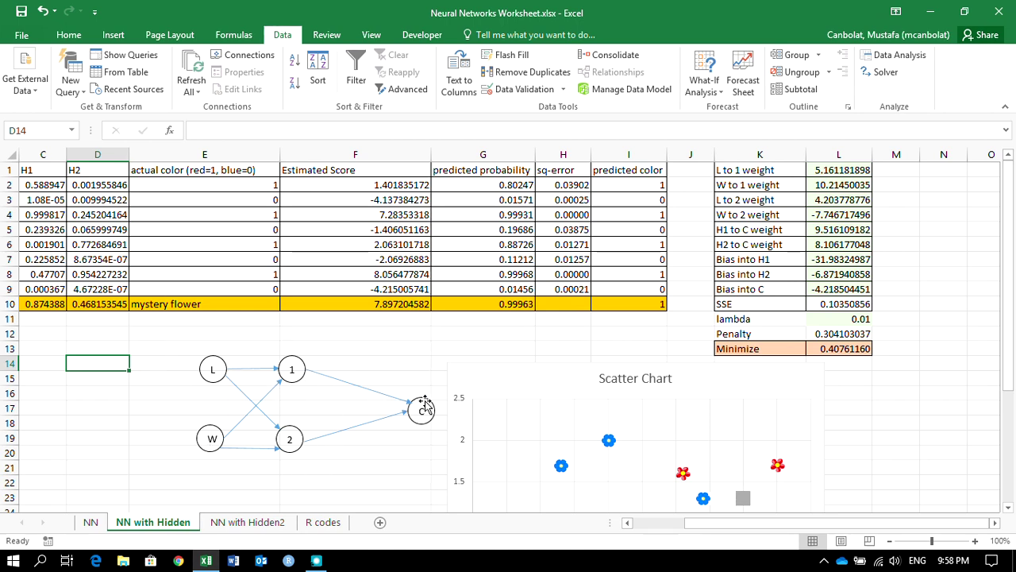
drag(697, 525, 627, 529)
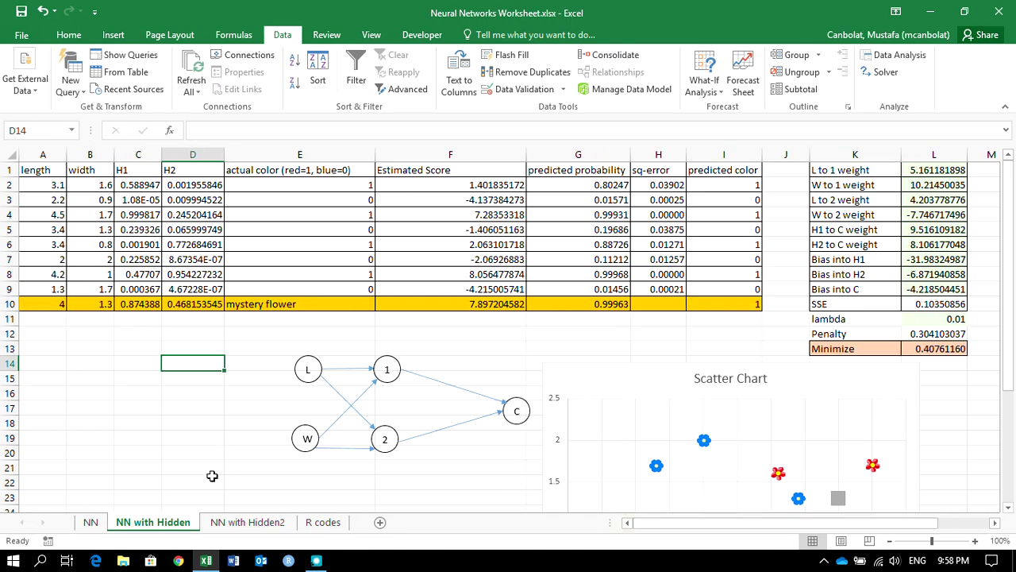
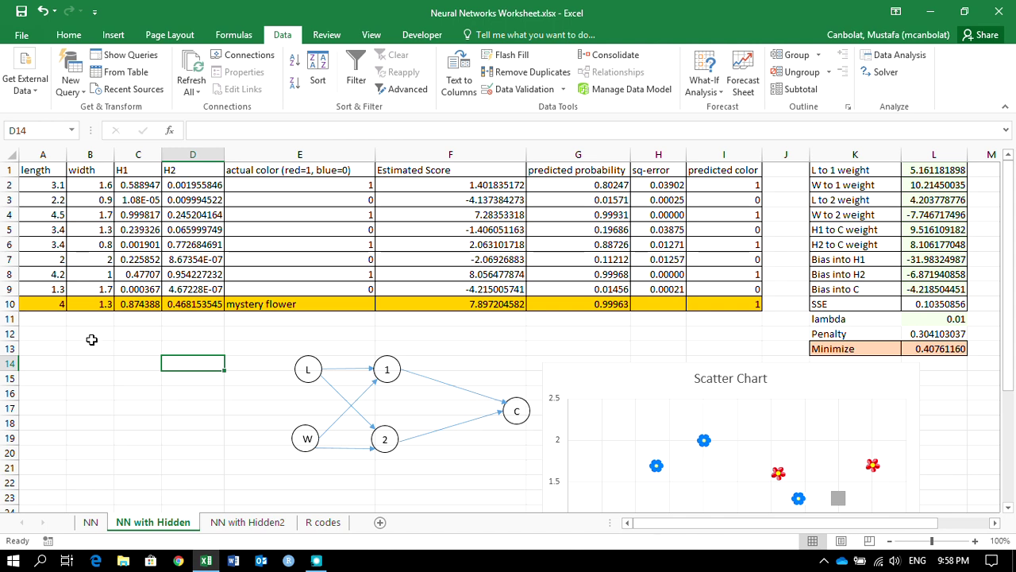
scroll(92, 339, up, 1)
double_click(159, 191)
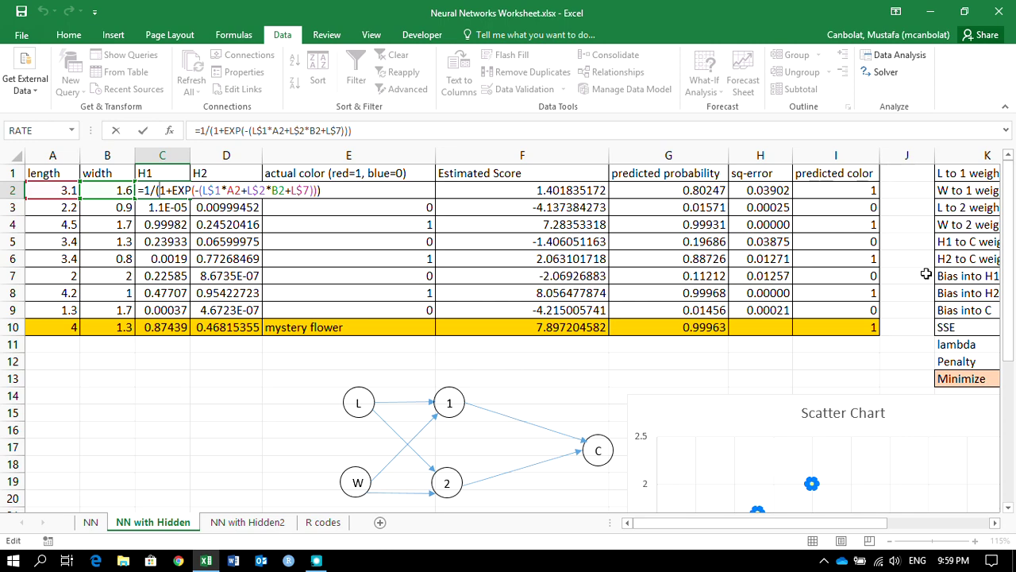
drag(807, 530, 877, 532)
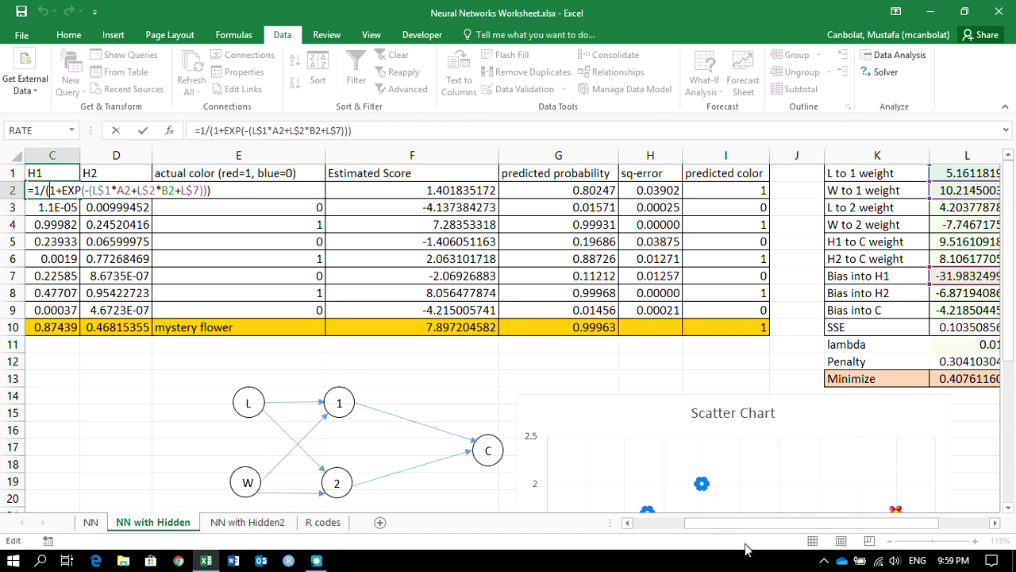
scroll(684, 522, left, 3)
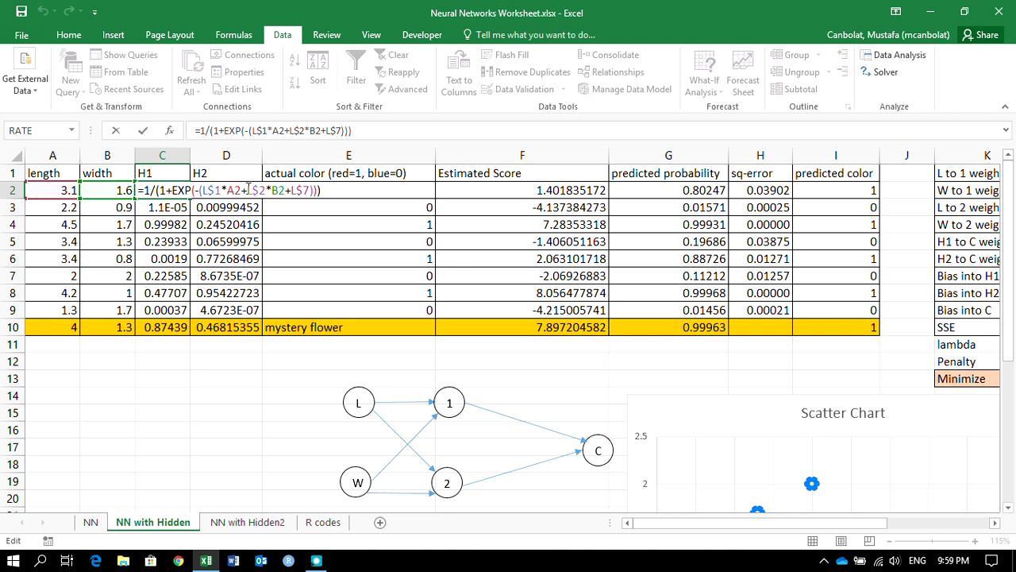
key(Escape)
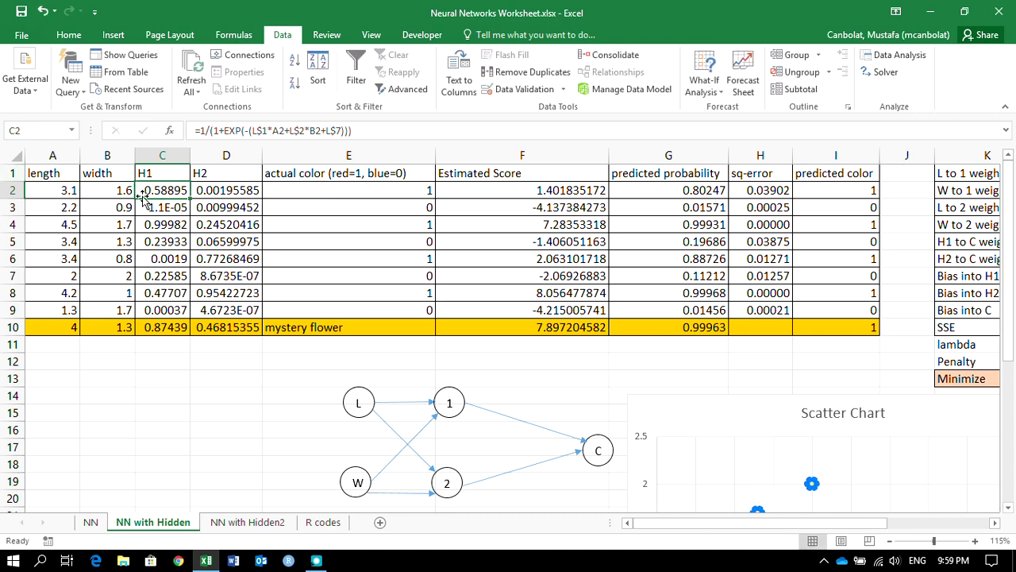
Inspect the H2 formula in D2 and the L to 2 weight, W to 2 weight and bias it references
double_click(208, 190)
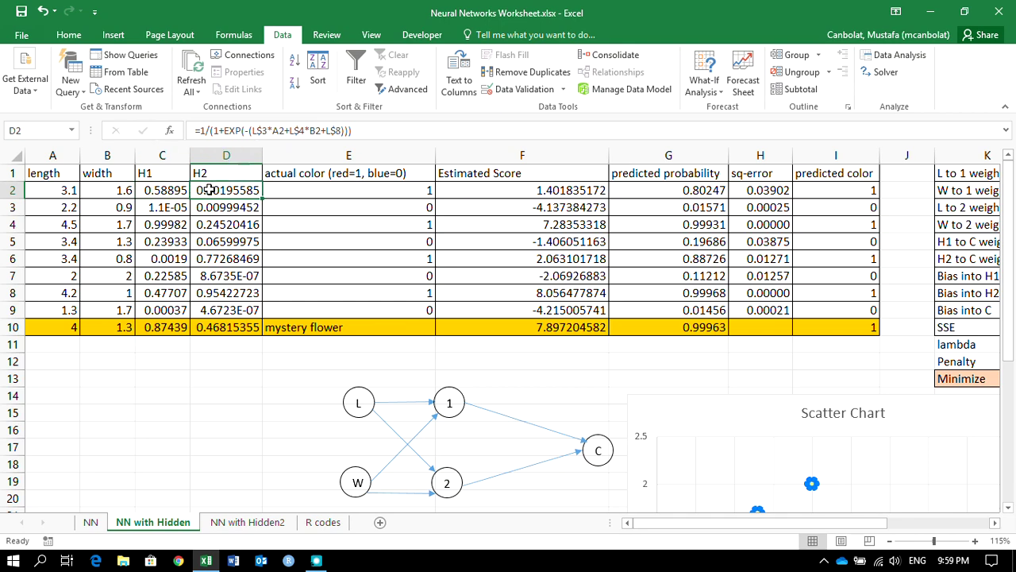
drag(728, 532, 806, 532)
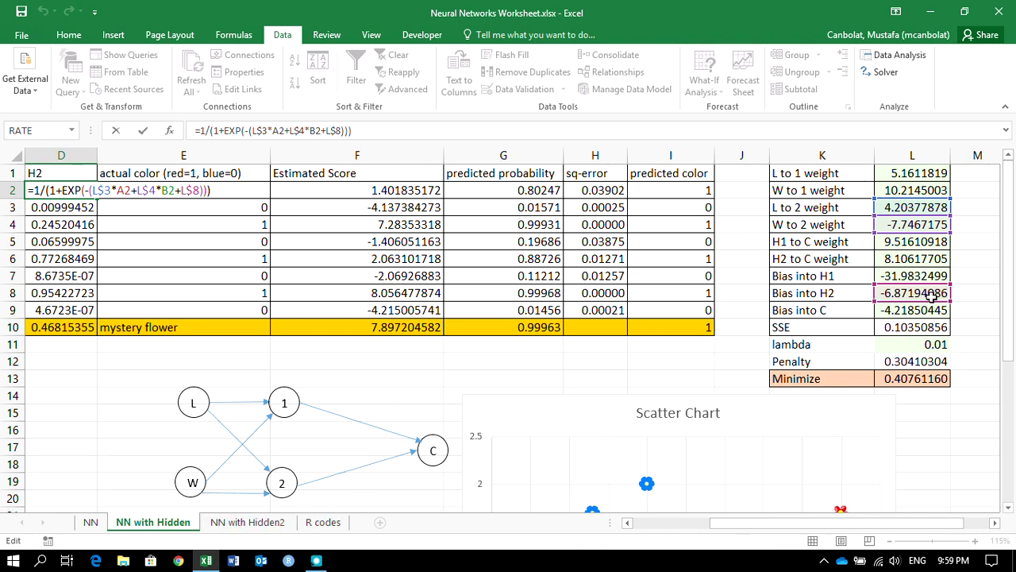
drag(759, 523, 658, 521)
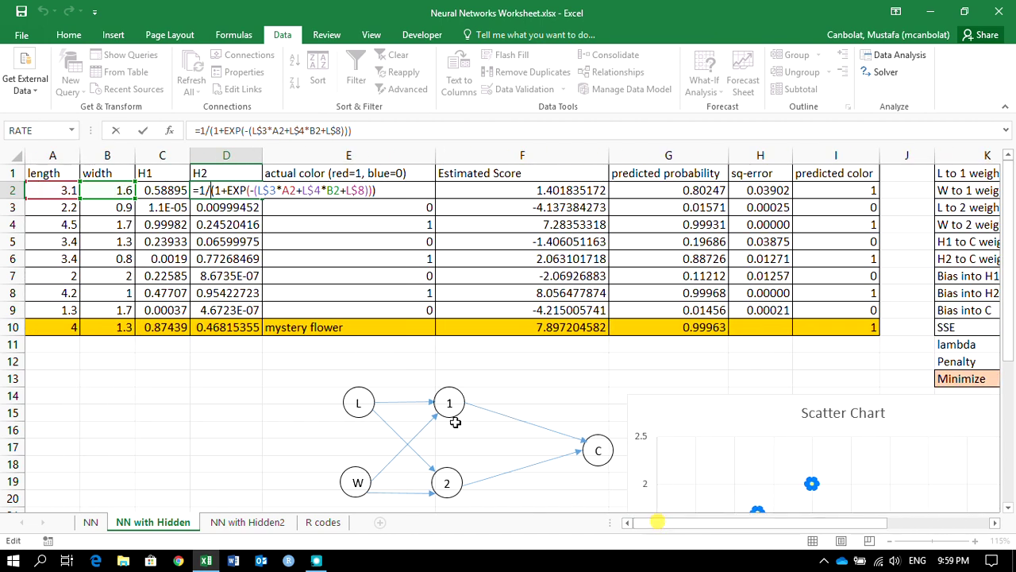
key(ctrl+Return)
Compare the H1 and H2 cells in row 2, then select the lengths and widths in A2:B9 and examine the network diagram
click(150, 188)
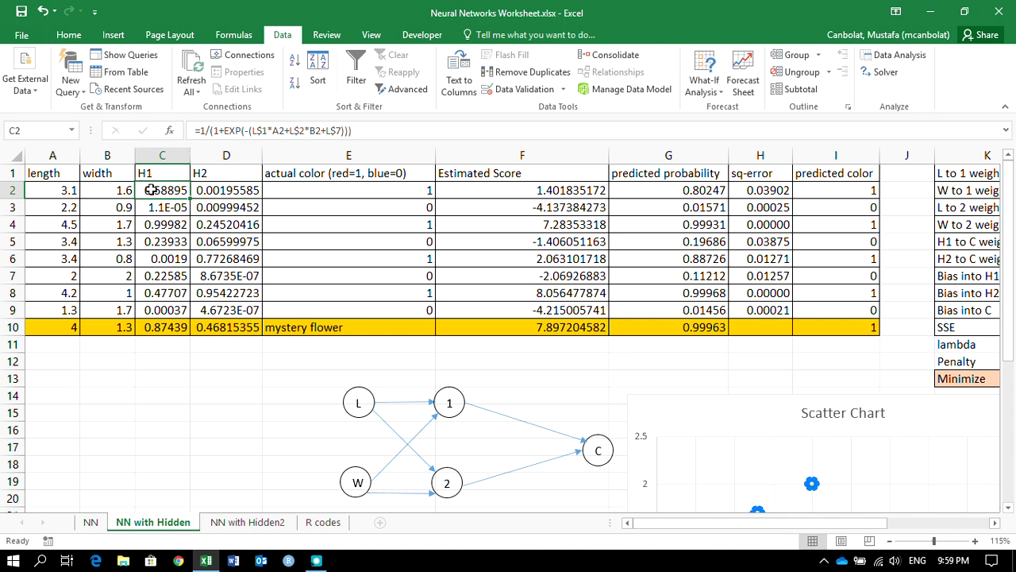
click(202, 189)
click(160, 191)
drag(55, 188, 107, 306)
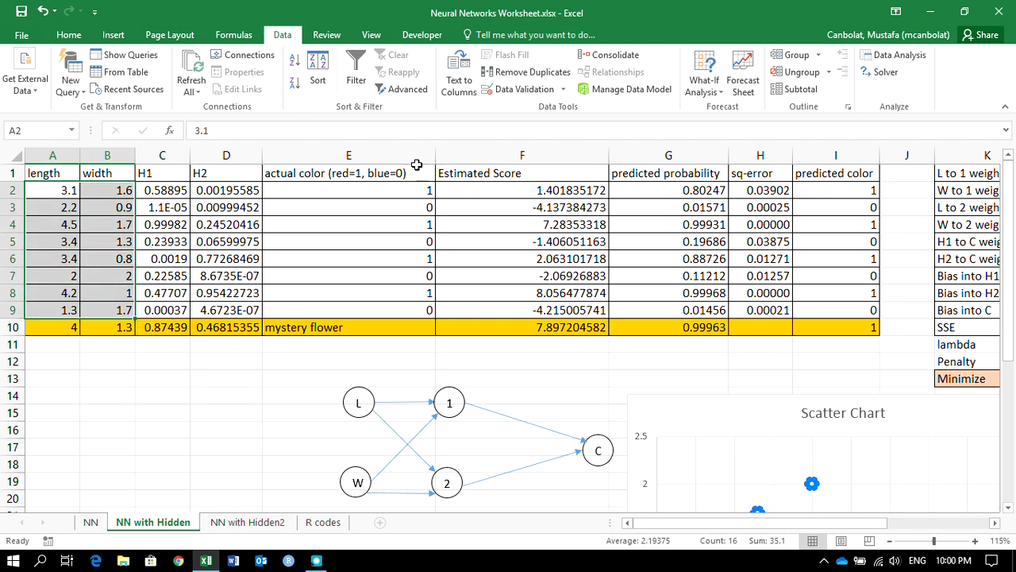
scroll(519, 415, down, 1)
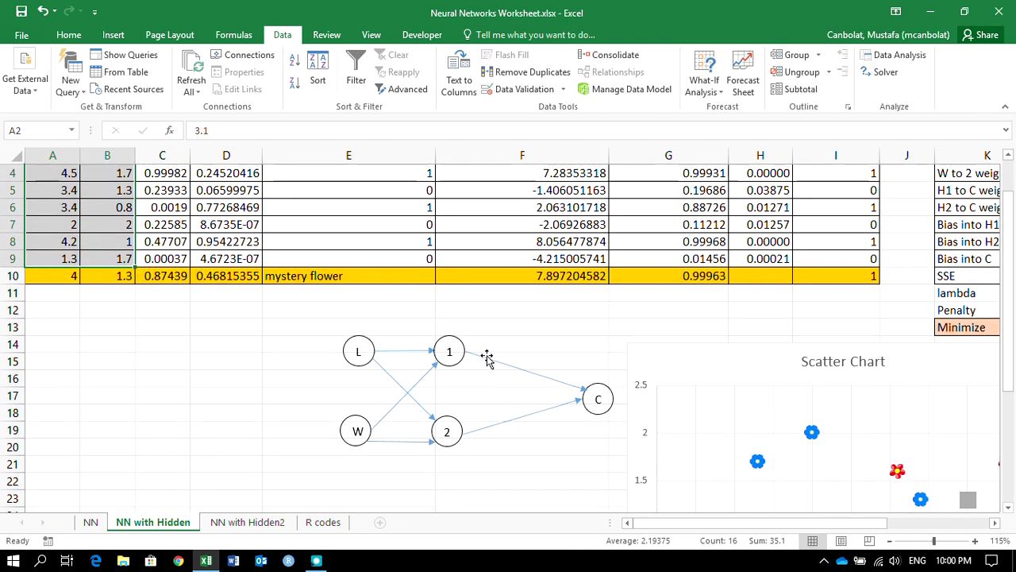
scroll(452, 354, up, 1)
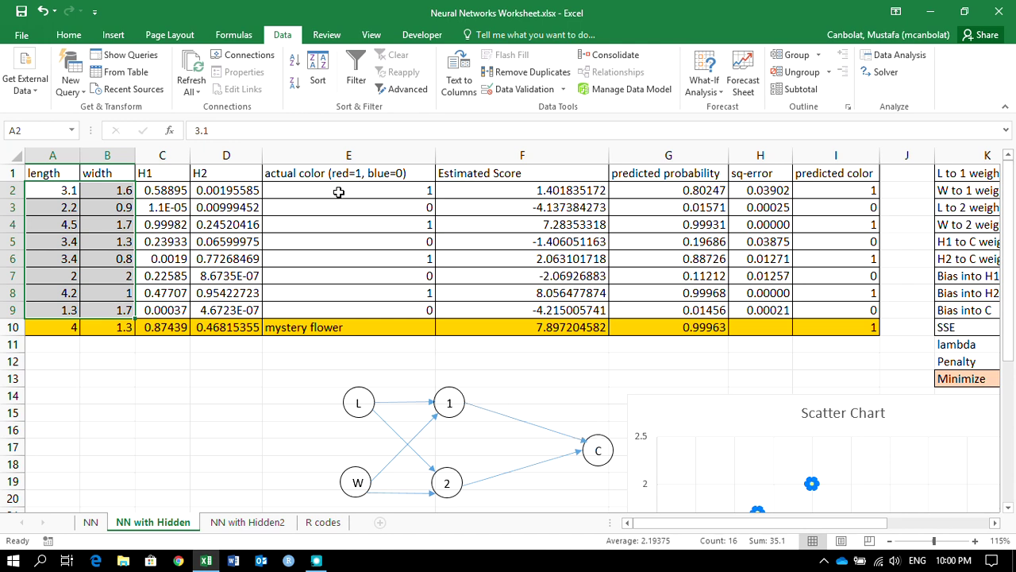
Review the estimated score formula in F2 and the hidden-node weights and bias into C that it references
double_click(543, 191)
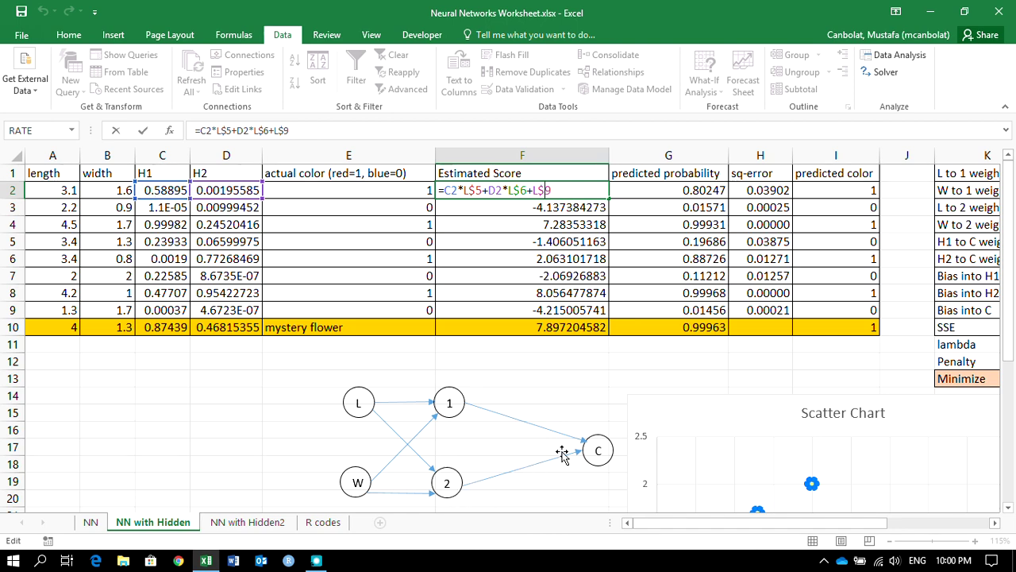
drag(730, 521, 759, 528)
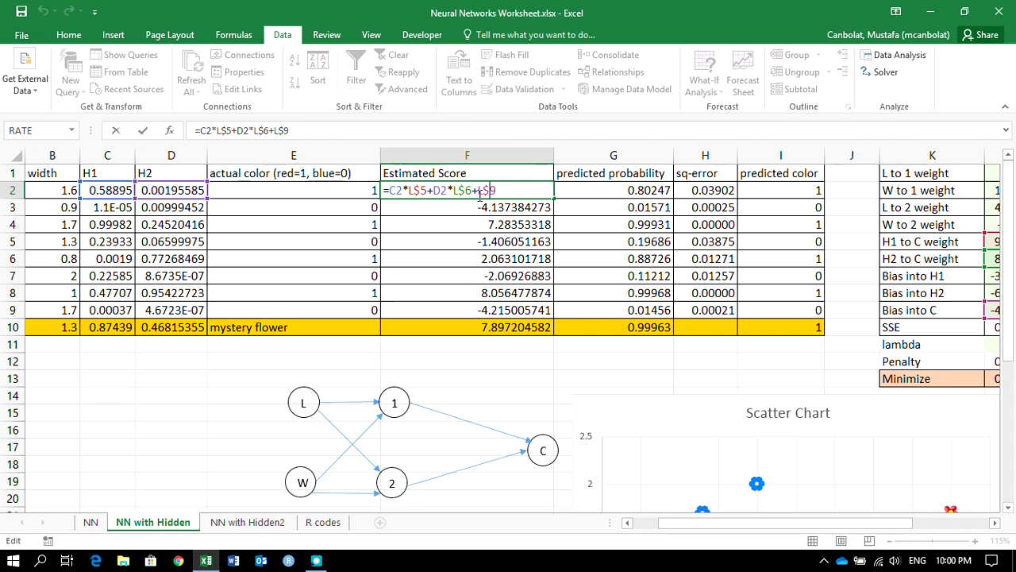
key(Return)
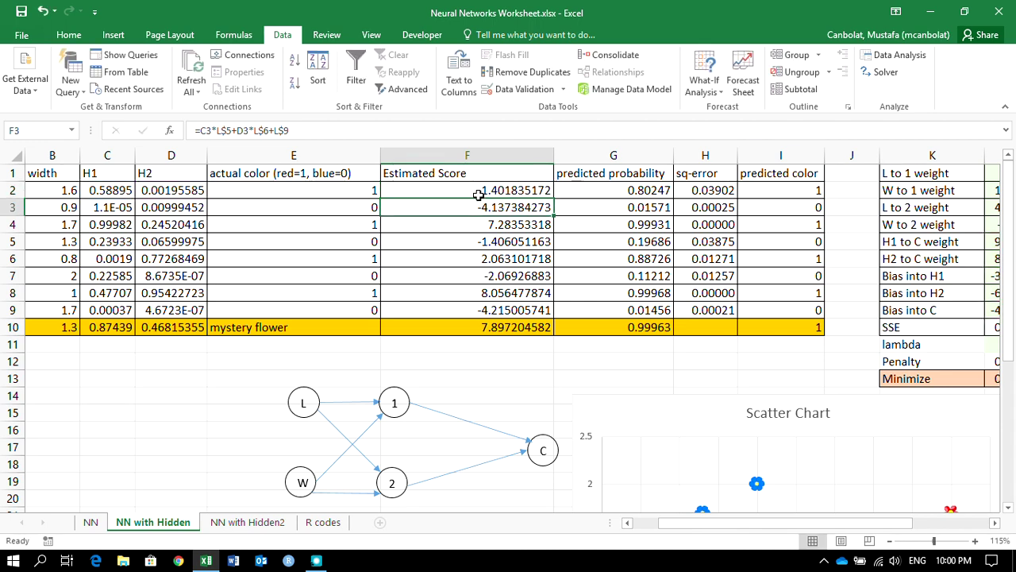
Review the predicted probability formula in G2 and the sq-error formula in H2 on the hidden-layer sheet
double_click(596, 190)
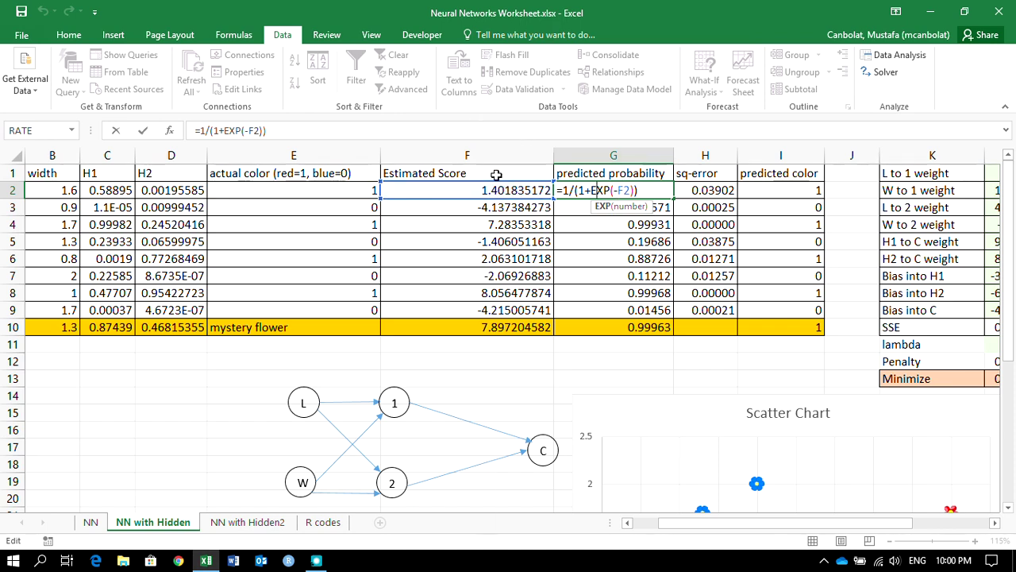
key(Escape)
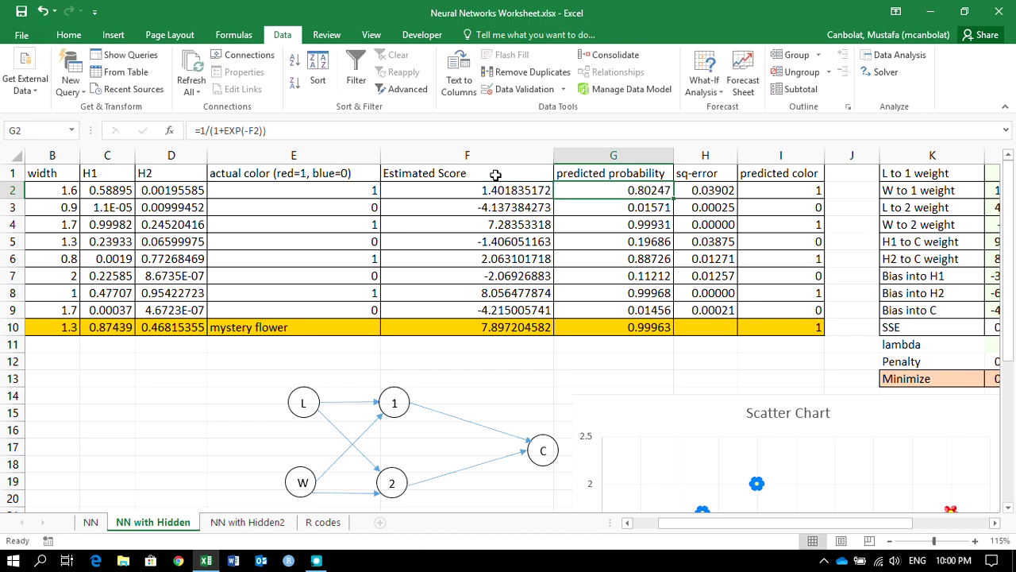
click(702, 191)
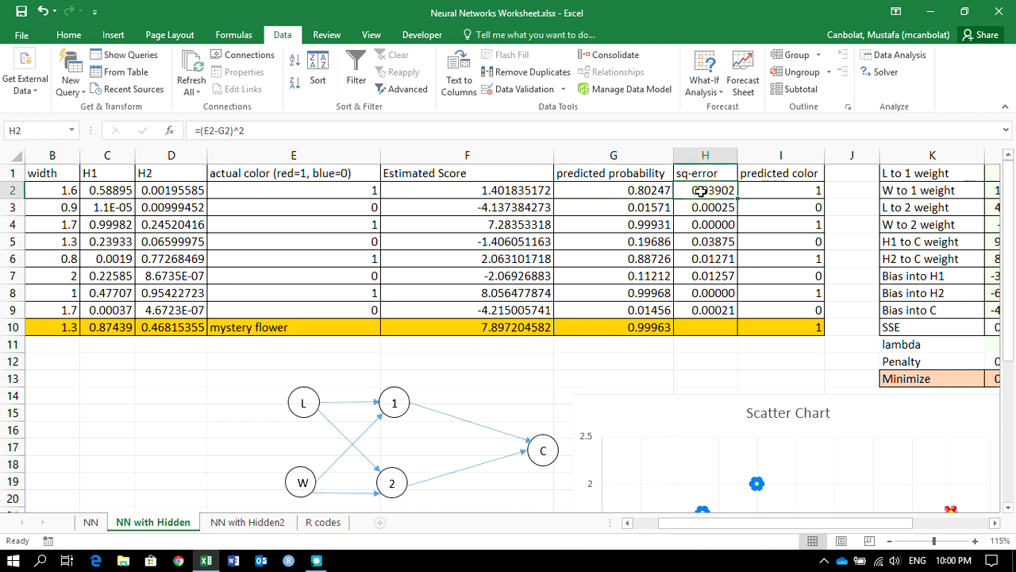
double_click(720, 191)
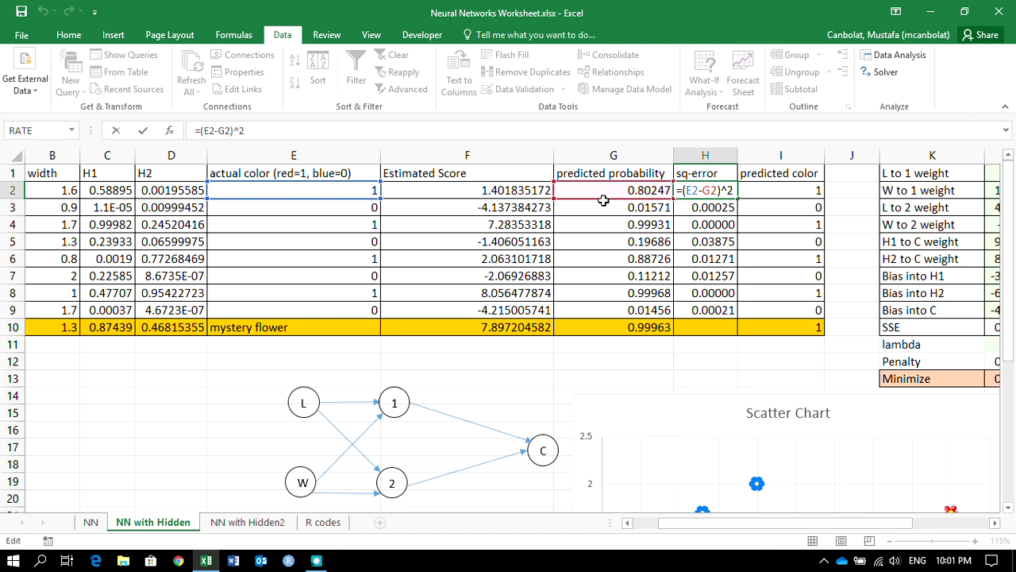
key(Escape)
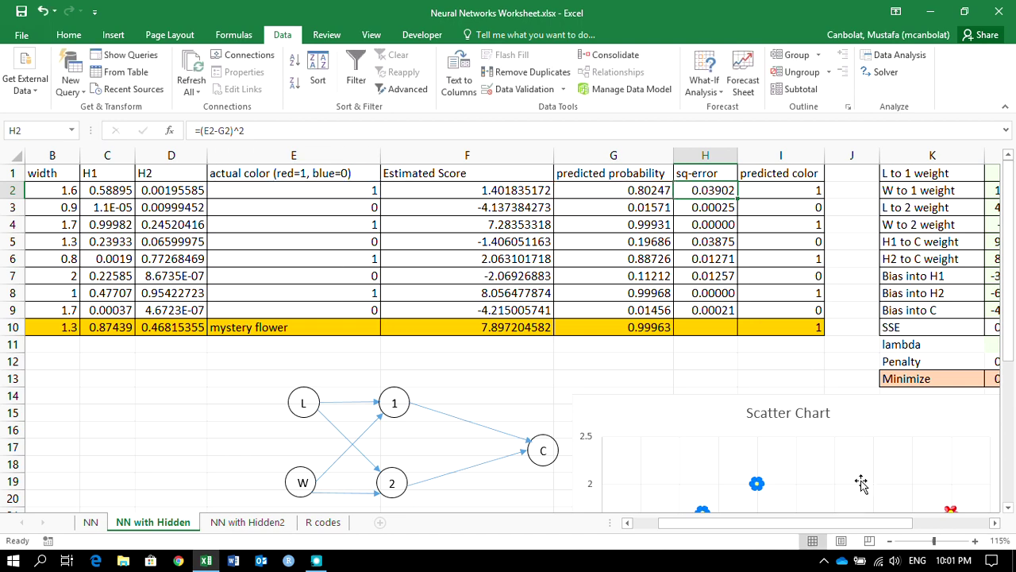
Review the lambda value in L11 and the Penalty formula in L12 that applies it to the six connection weights
drag(864, 524, 961, 534)
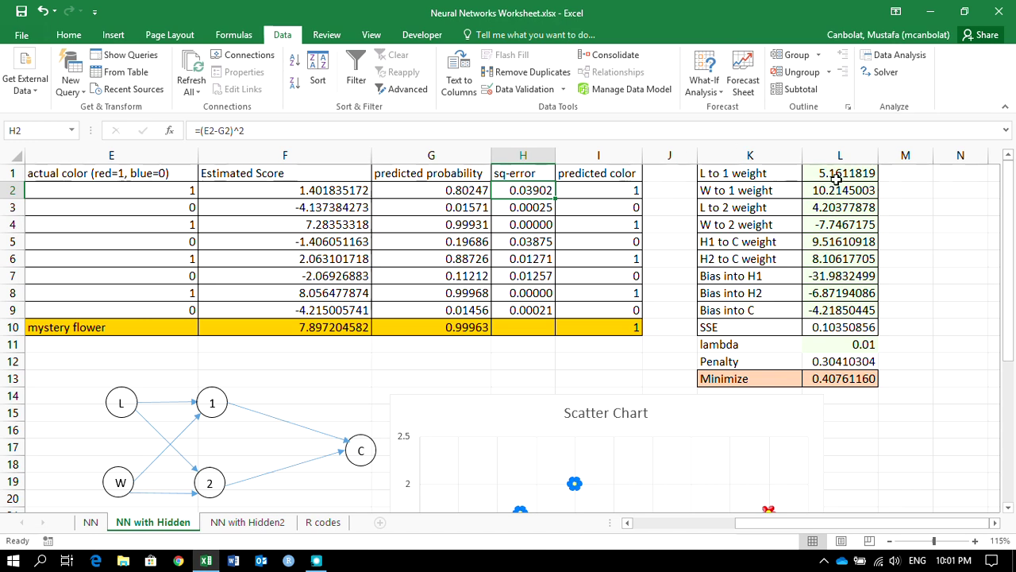
click(848, 345)
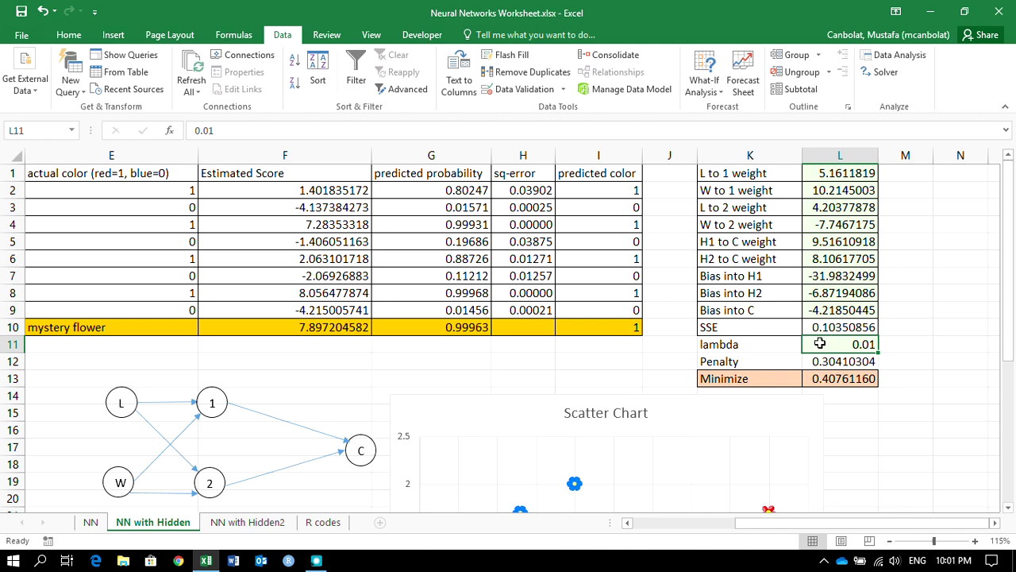
double_click(844, 361)
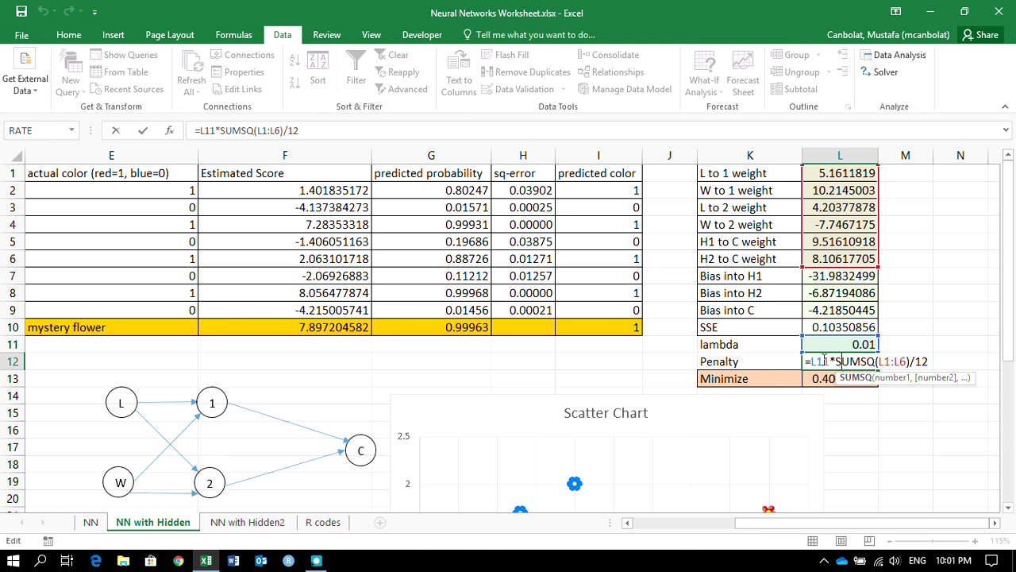
click(852, 363)
key(Return)
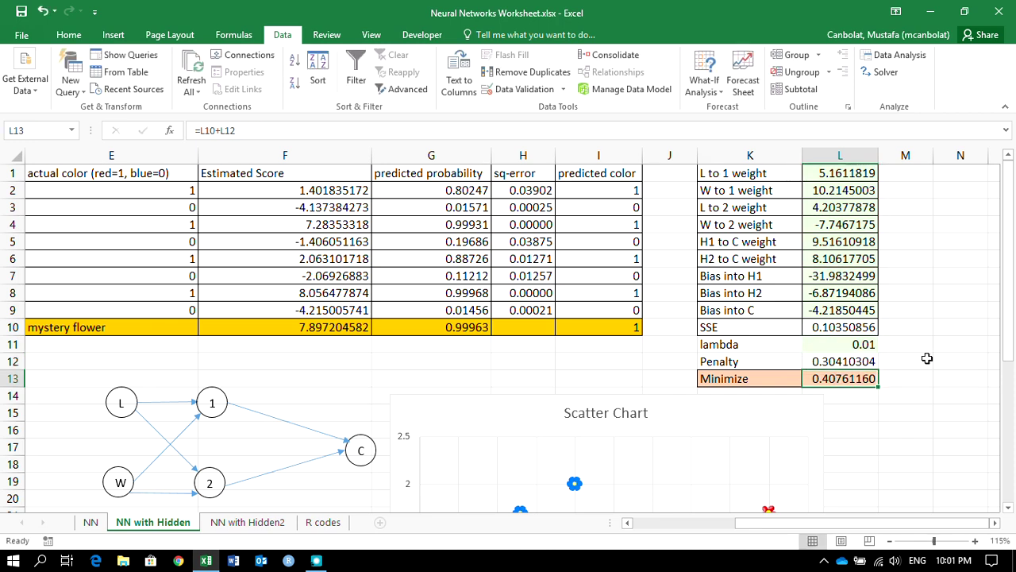
double_click(828, 362)
key(Return)
click(828, 361)
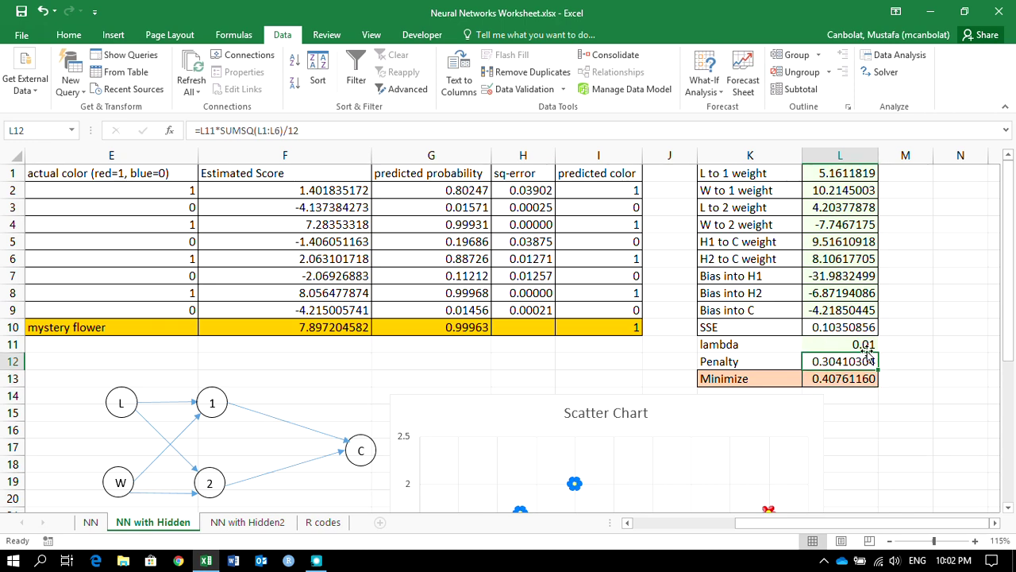
Examine the Minimize formula in L13 and the SSE and Penalty cells it references
double_click(838, 381)
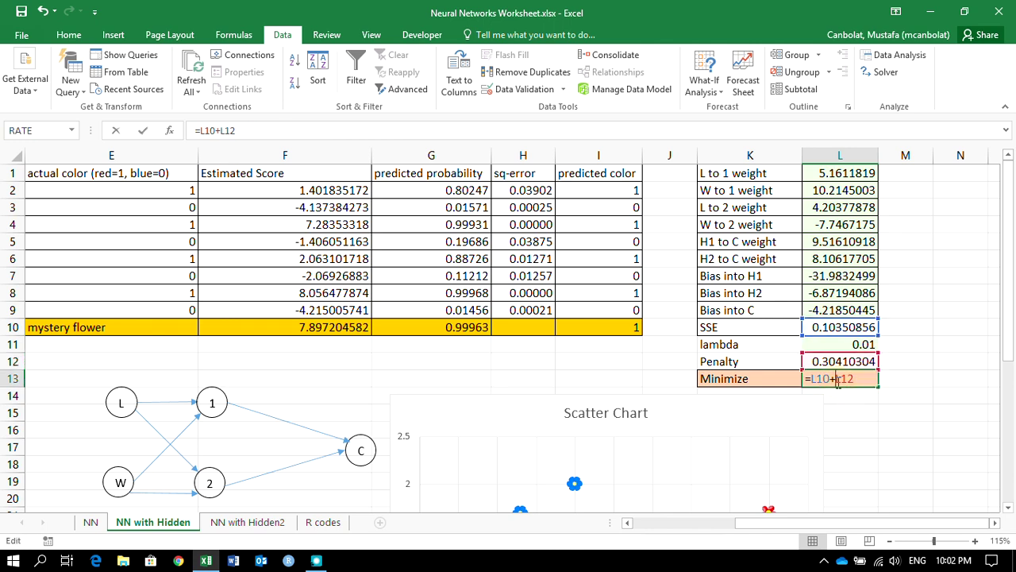
key(Return)
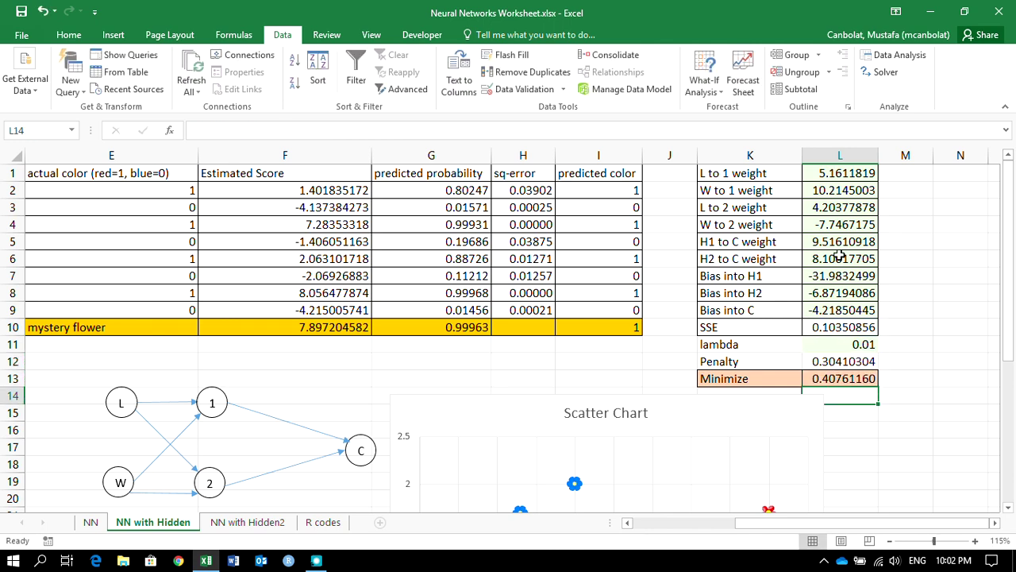
double_click(845, 377)
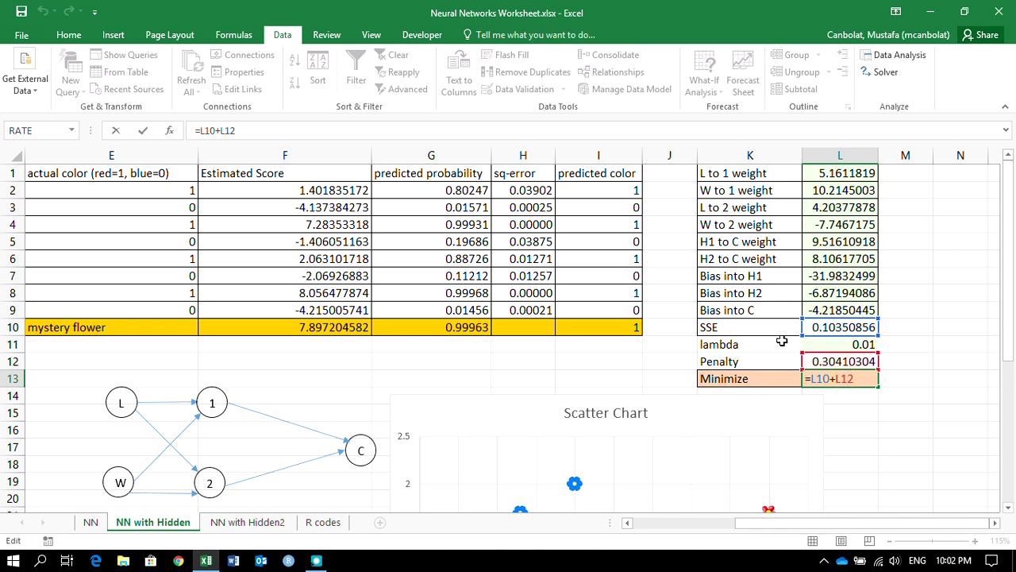
key(Escape)
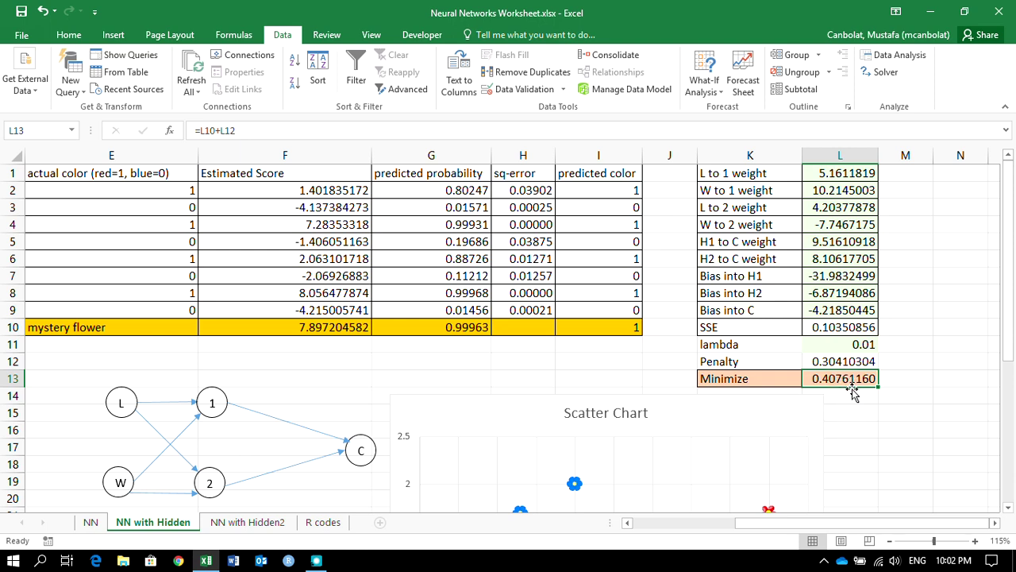
Replace the L to 1 weight in L1 with the random-number formula =RAND()
click(830, 174)
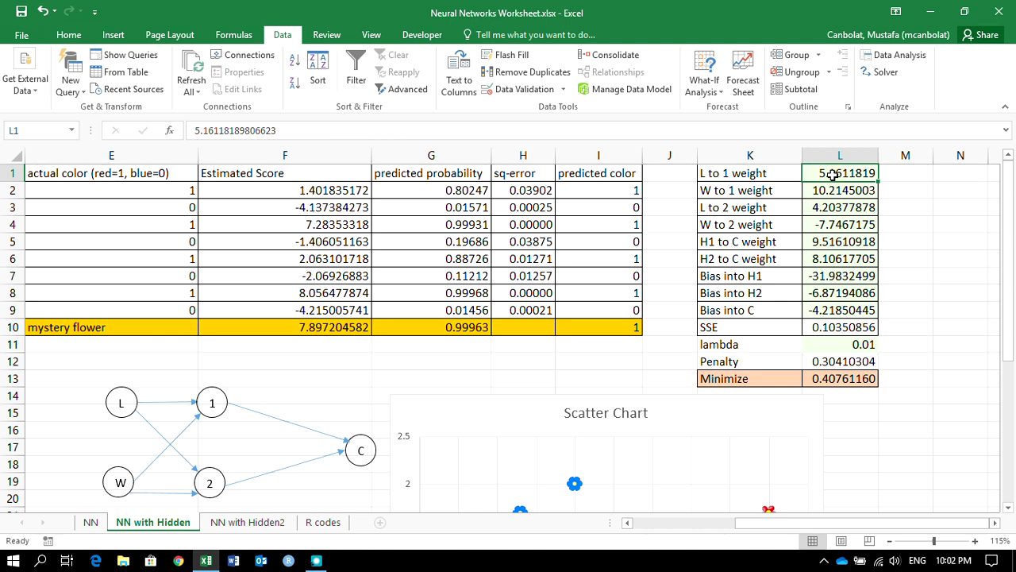
text(=RAND)
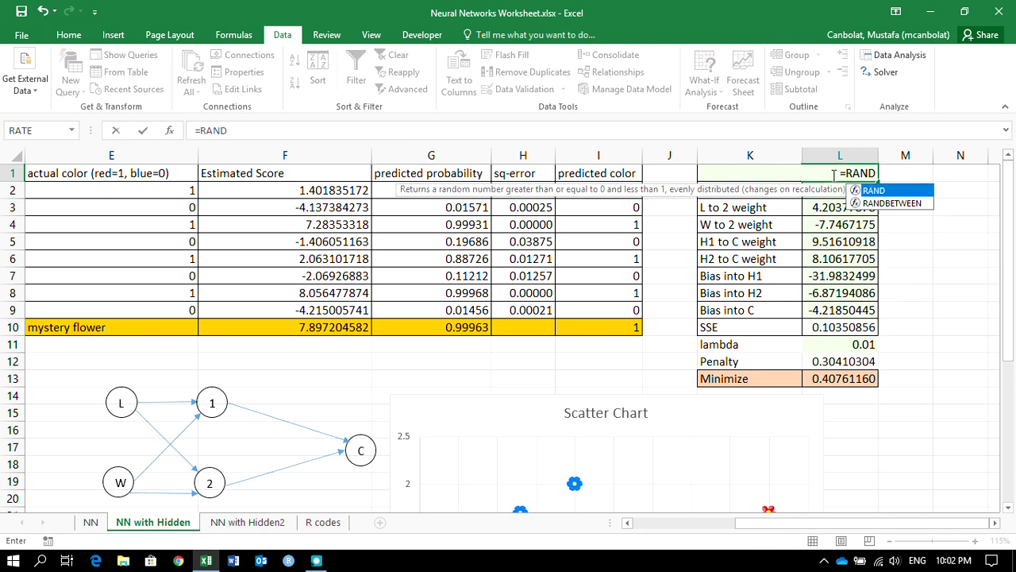
text(())
key(Return)
double_click(832, 175)
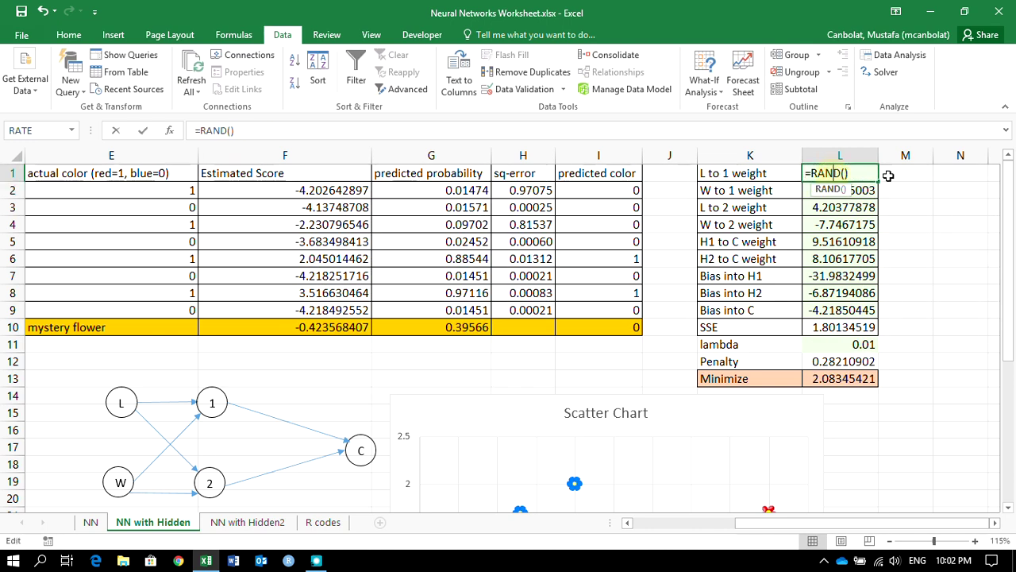
key(Escape)
Try to auto-fill the random formula from L1 down column L, and undo the fill
drag(873, 225, 874, 311)
double_click(867, 175)
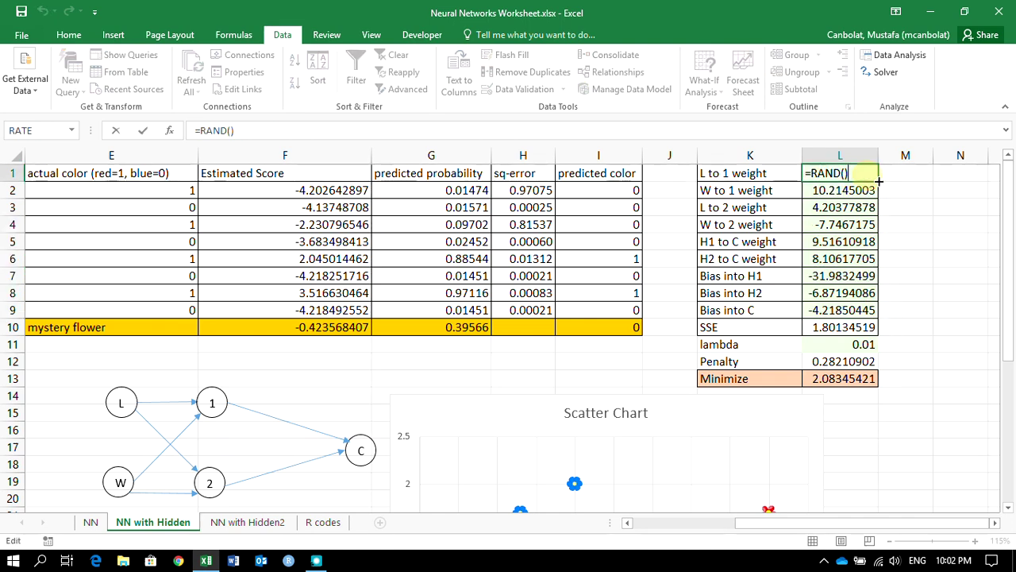
key(Escape)
double_click(878, 182)
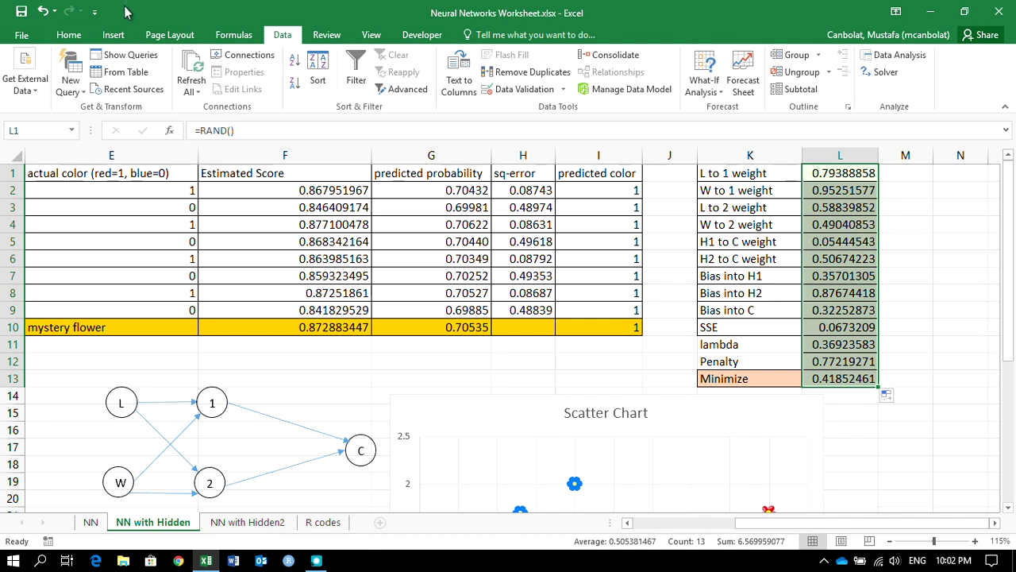
key(ctrl+z)
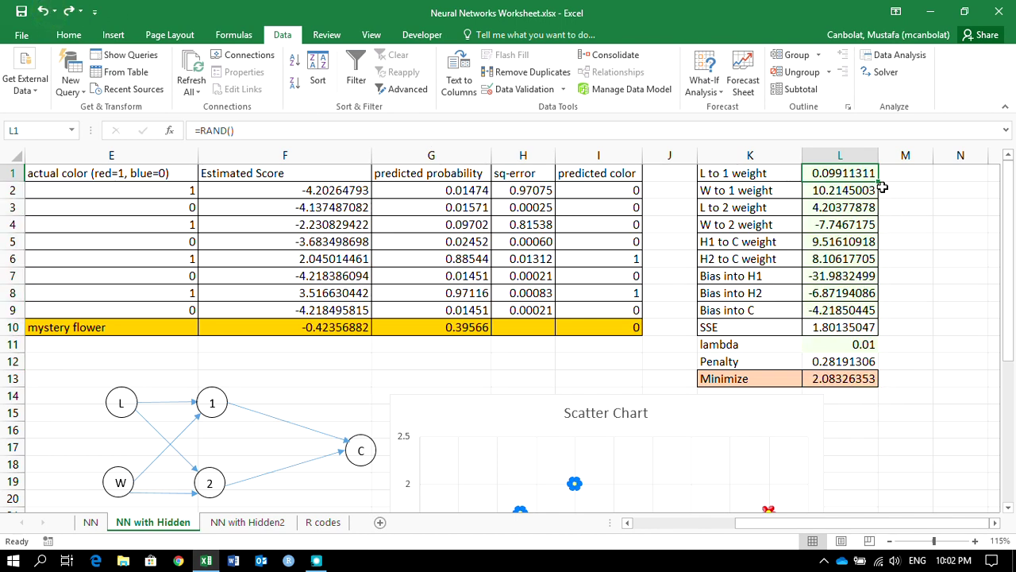
Fill the random formula from L1 down through the bias into H1 in L7
drag(880, 183, 874, 280)
drag(874, 278, 872, 309)
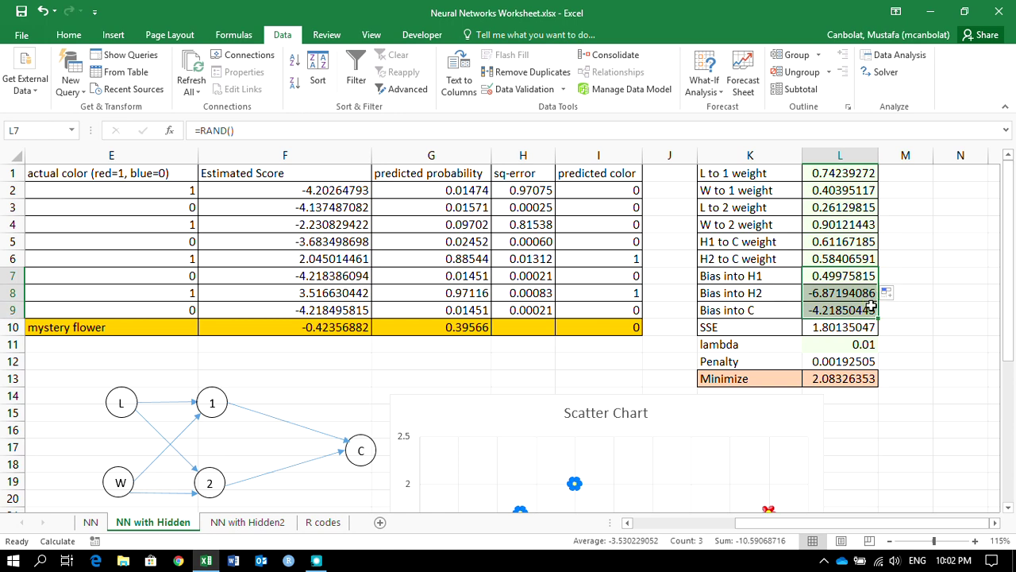
double_click(869, 310)
click(862, 259)
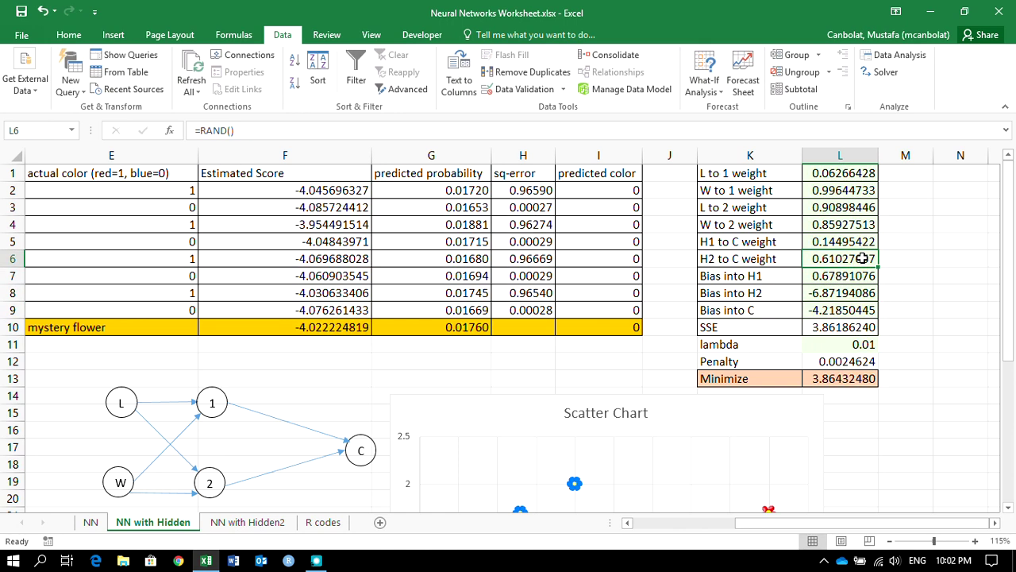
Try to extend the random formula from L7 down the remaining cells of column L, and undo that fill
double_click(869, 276)
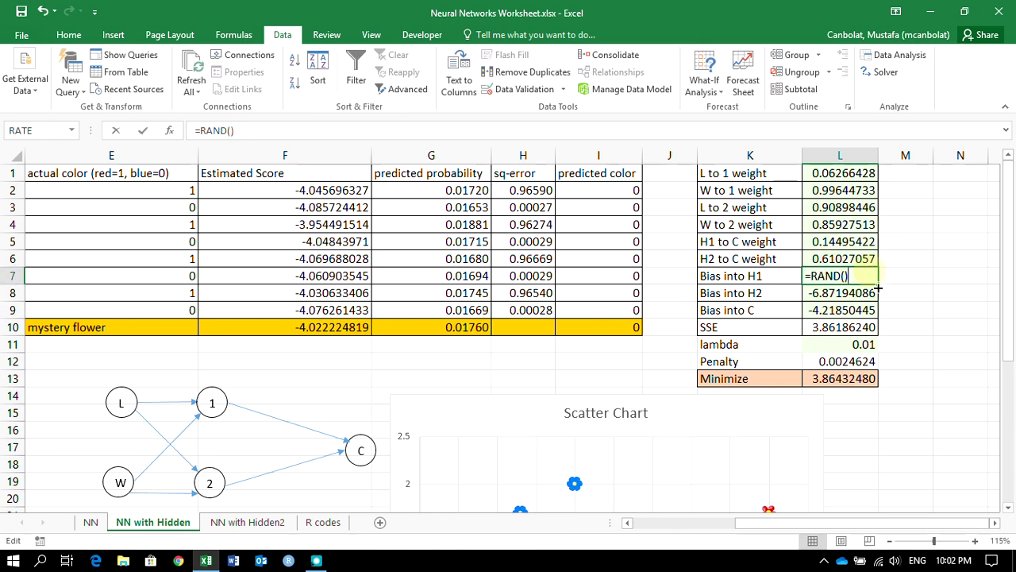
key(ctrl+Return)
key(ctrl+shift+Down)
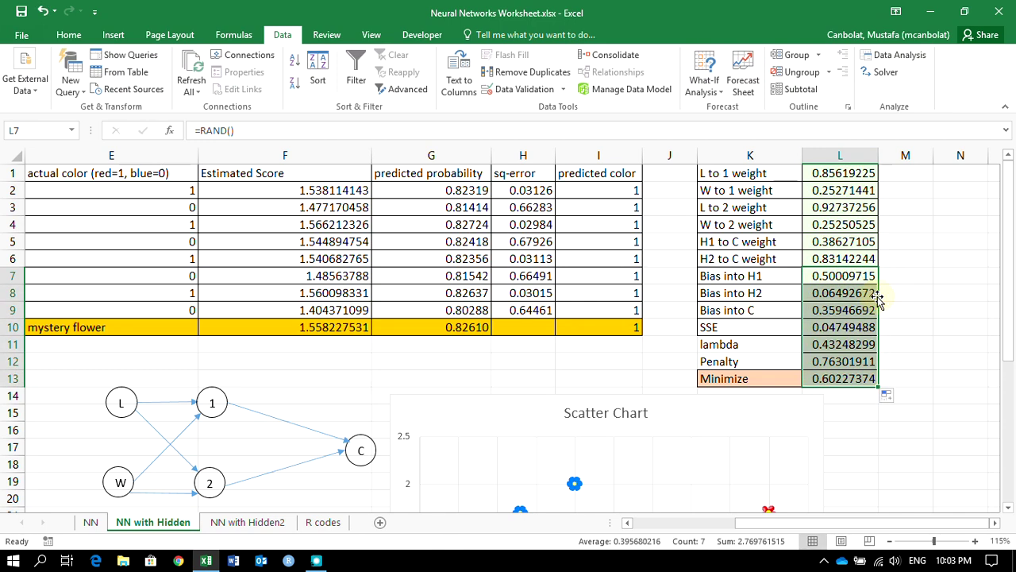
click(42, 12)
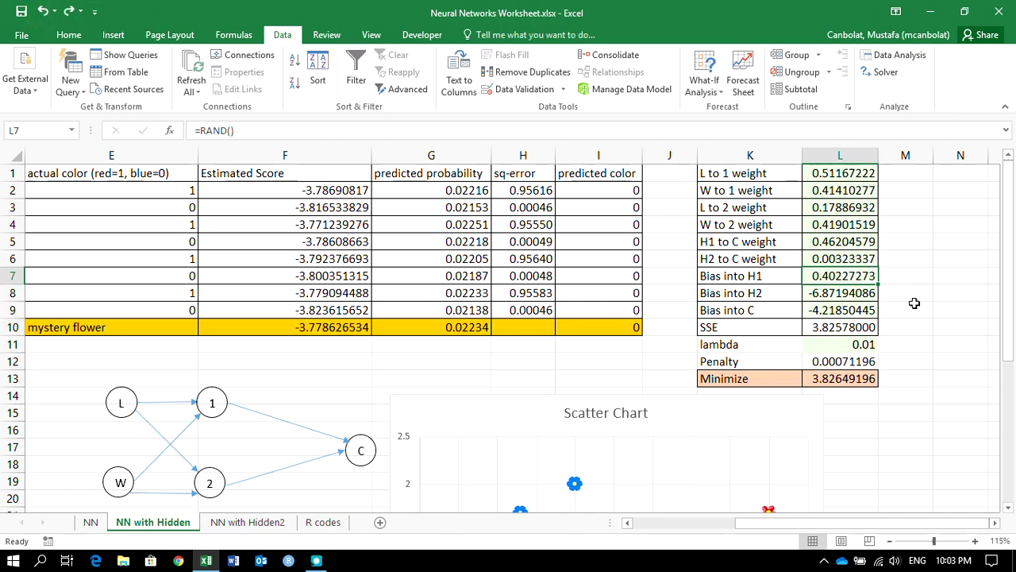
Copy the random formula from L7 into the bias into H2 and bias into C cells, L8:L9
key(ctrl+c)
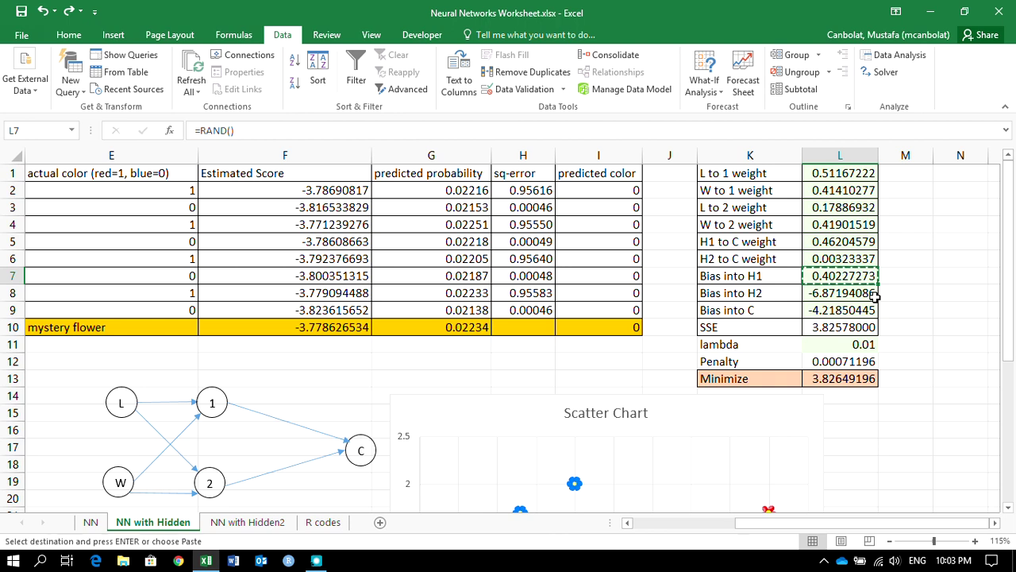
click(873, 295)
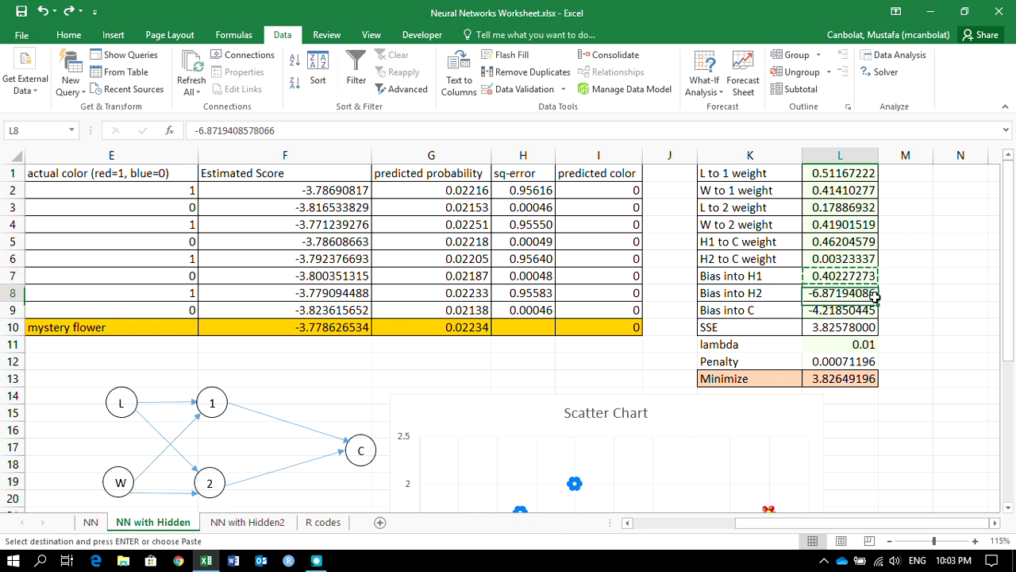
key(shift+Down)
key(ctrl+v)
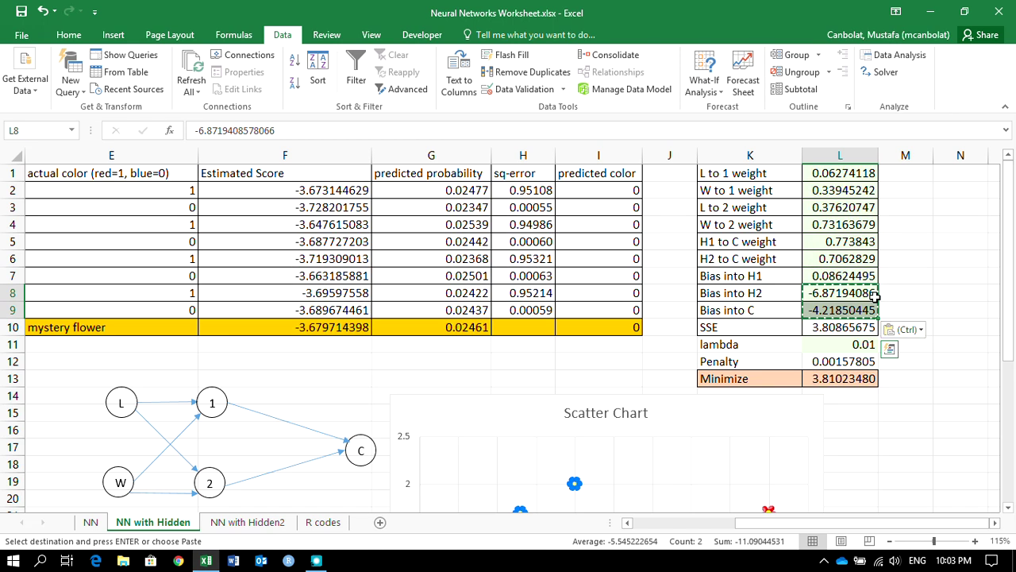
key(Up)
click(874, 295)
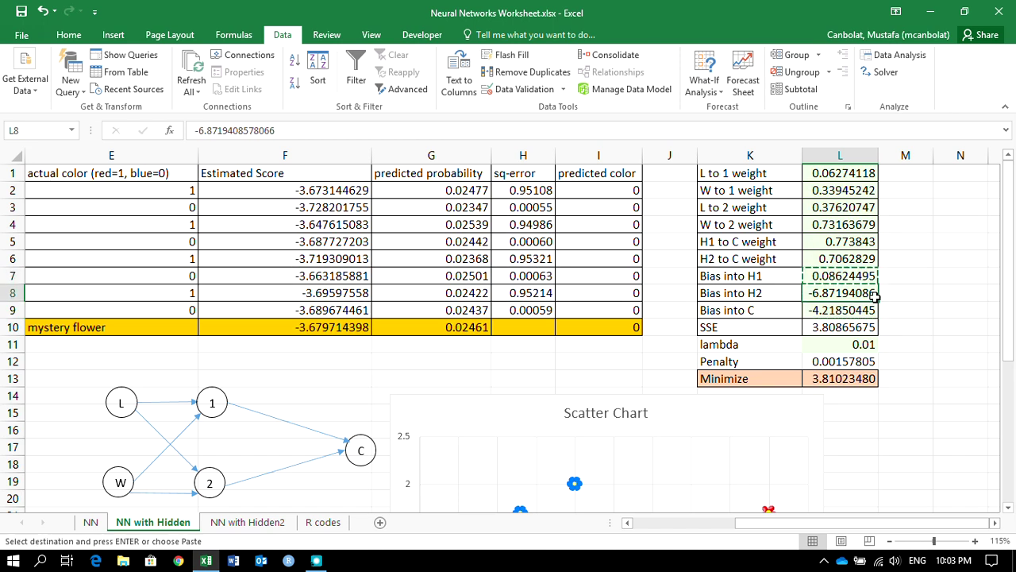
key(shift+Down)
key(ctrl+v)
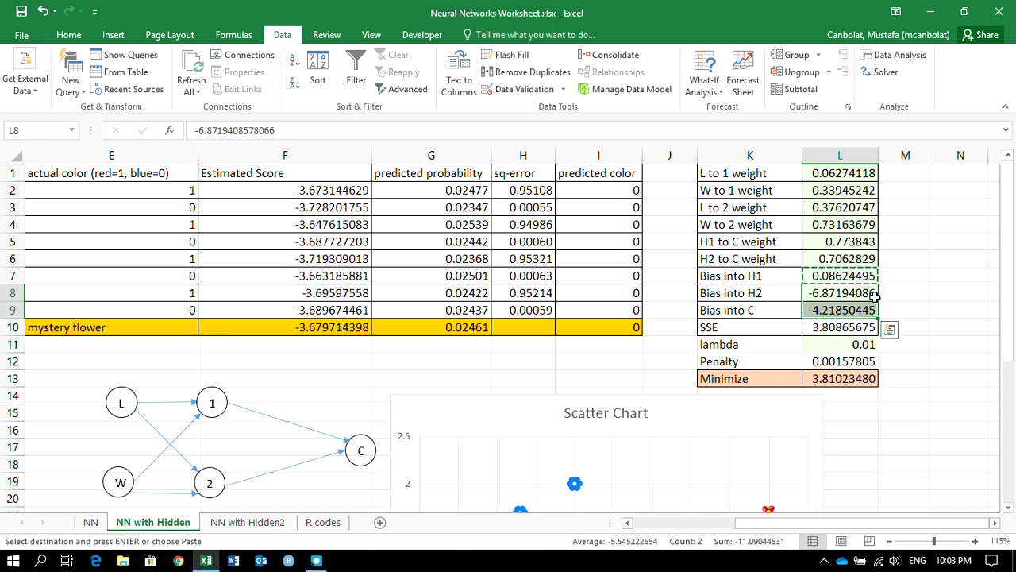
key(Return)
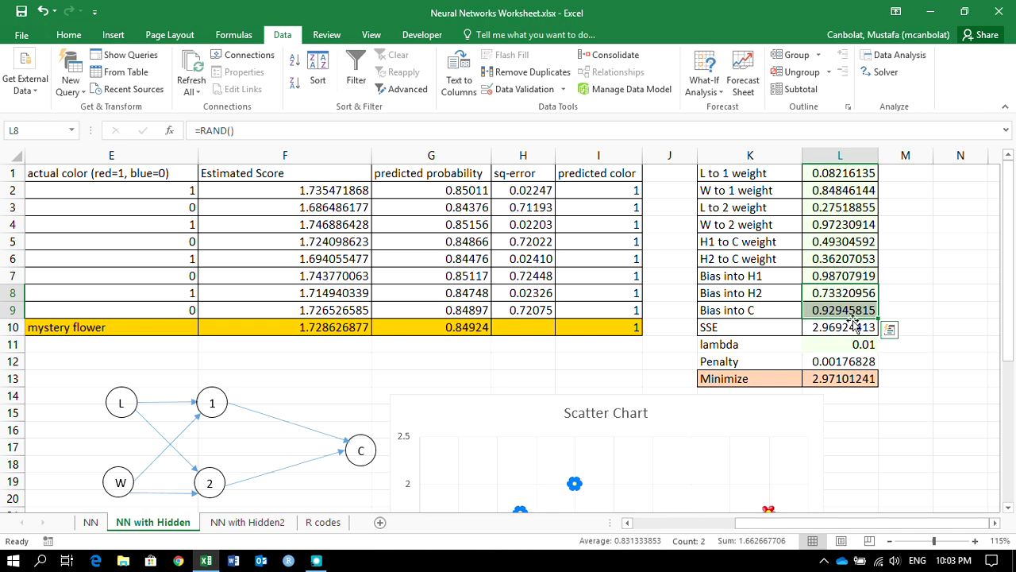
Convert the random formulas for all weights and biases in L1:L9 to fixed values by pasting them over themselves as values
drag(834, 174, 839, 311)
right_click(845, 230)
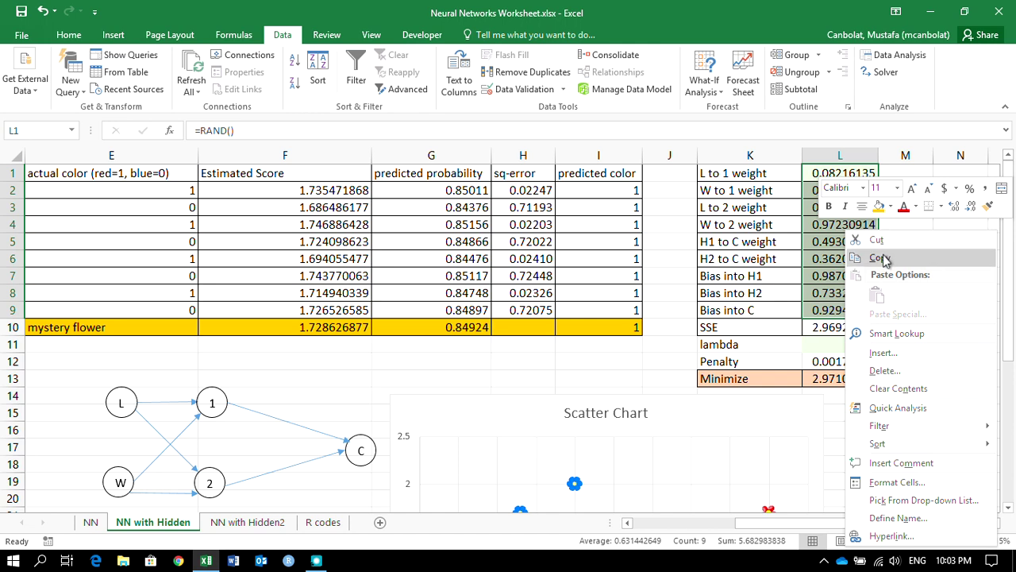
click(883, 259)
right_click(837, 173)
key(Escape)
click(893, 241)
key(Escape)
key(Down)
key(Down)
key(Down)
key(Down)
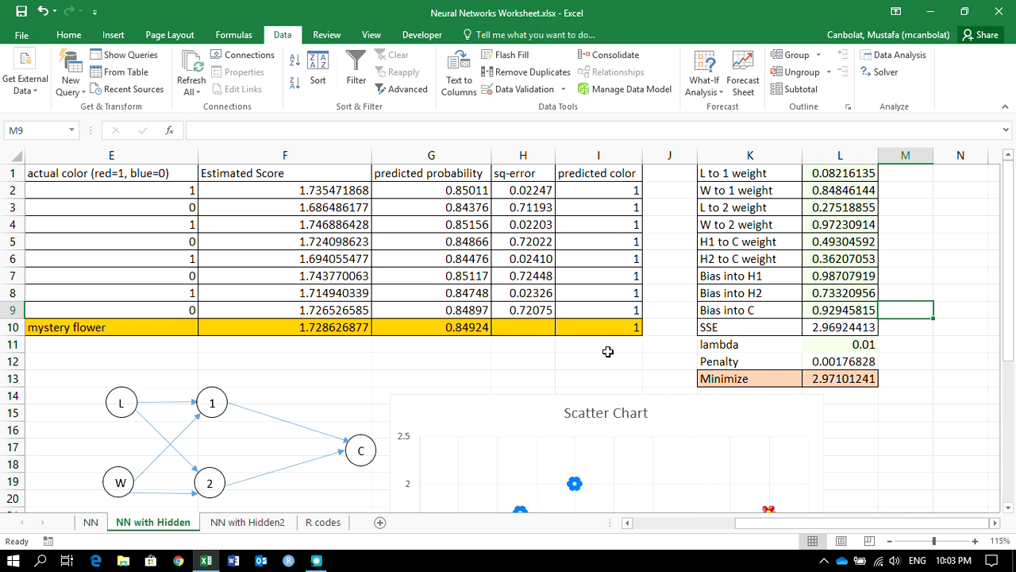
Run Solver with GRG Nonlinear to minimize L13 by changing L1:L9, and keep the Solver solution
double_click(819, 384)
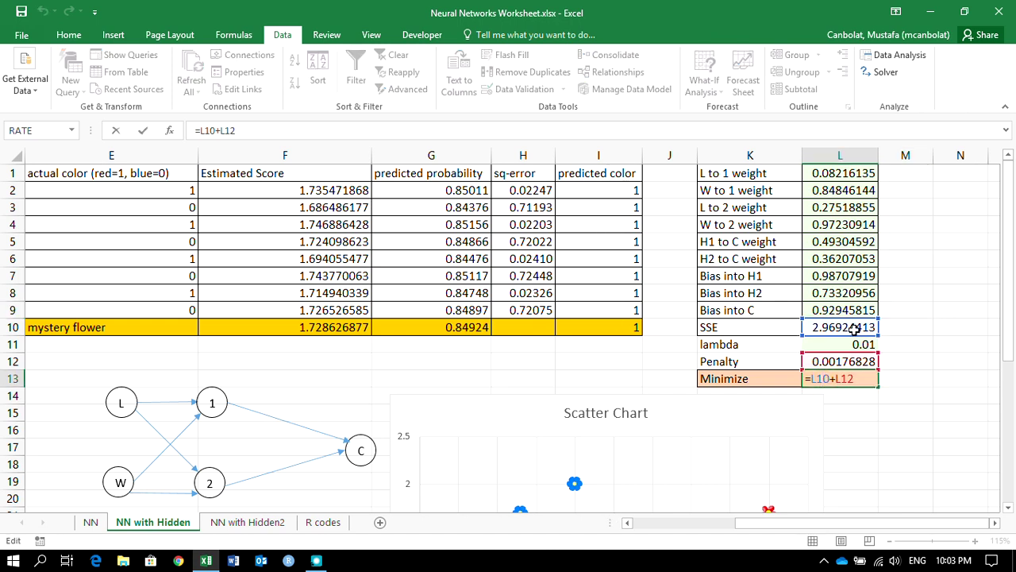
key(Escape)
click(883, 72)
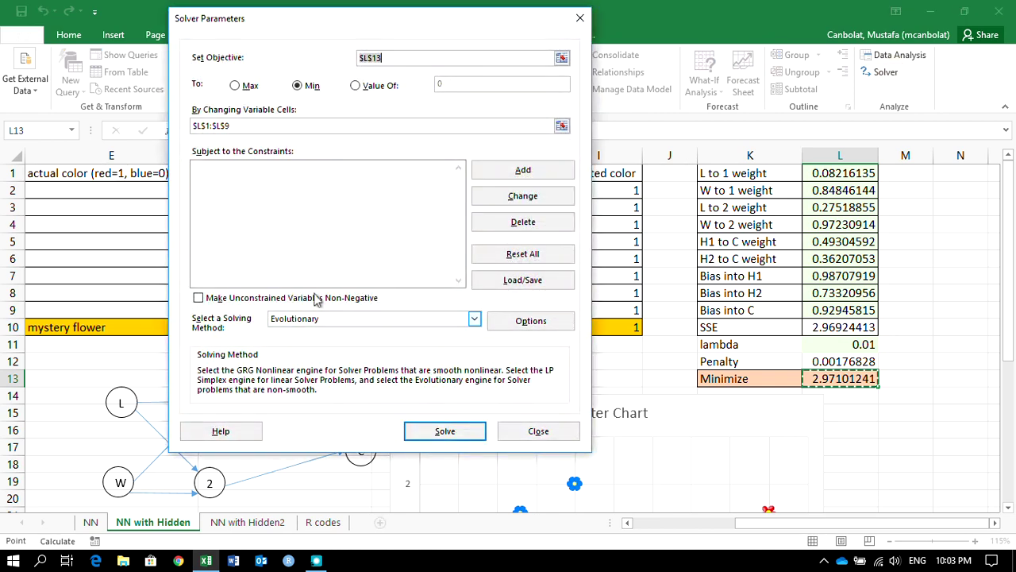
click(357, 319)
click(332, 332)
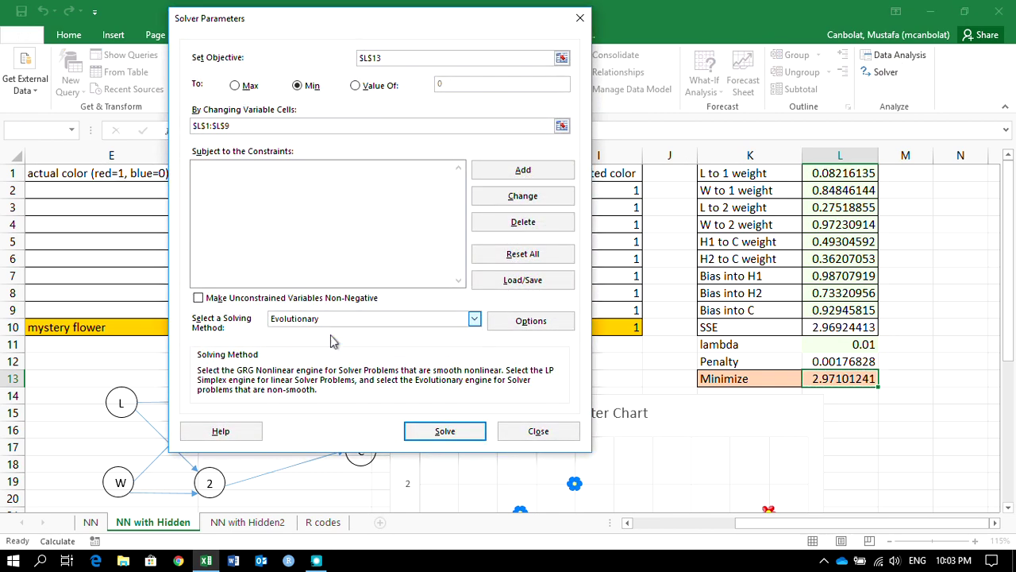
click(445, 433)
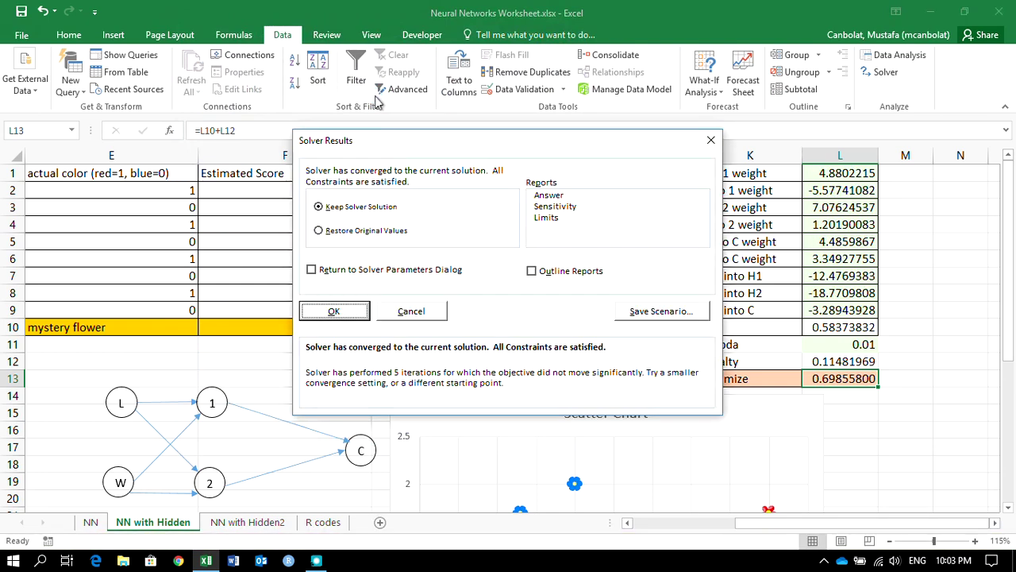
click(330, 311)
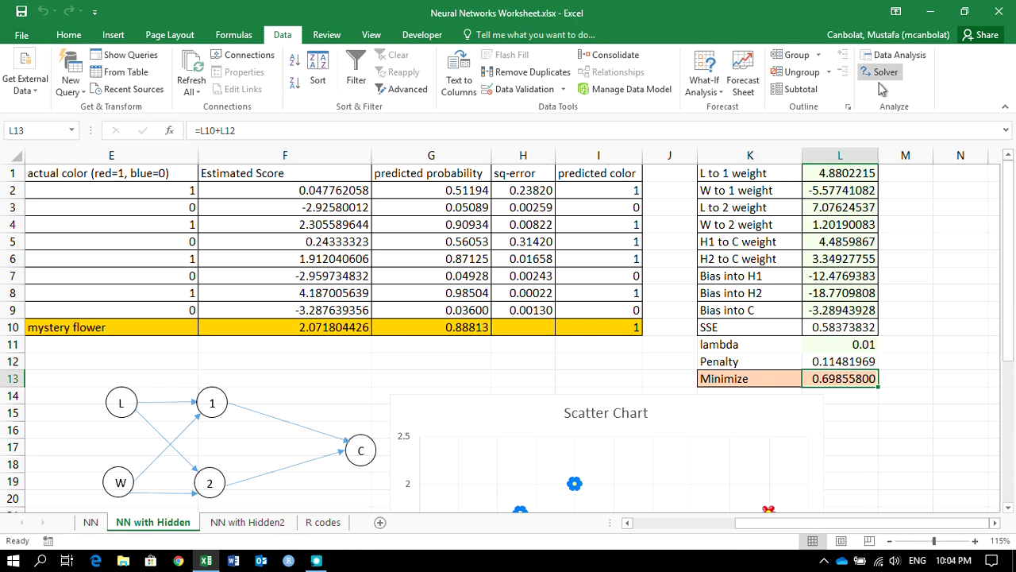
Enter =RAND() in the L to 1 weight cell L1 and fill it down through L9
click(847, 172)
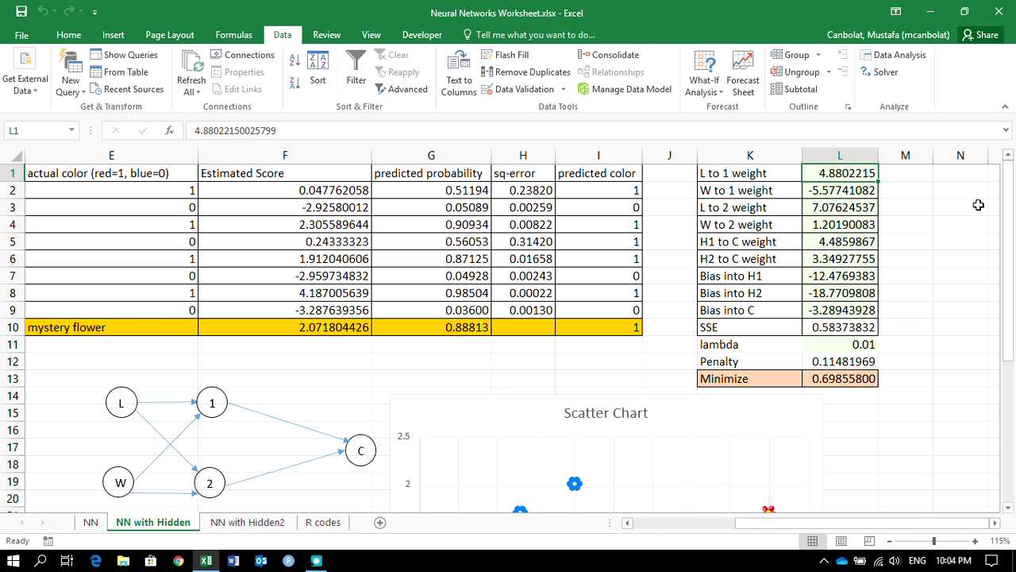
text(=rand())
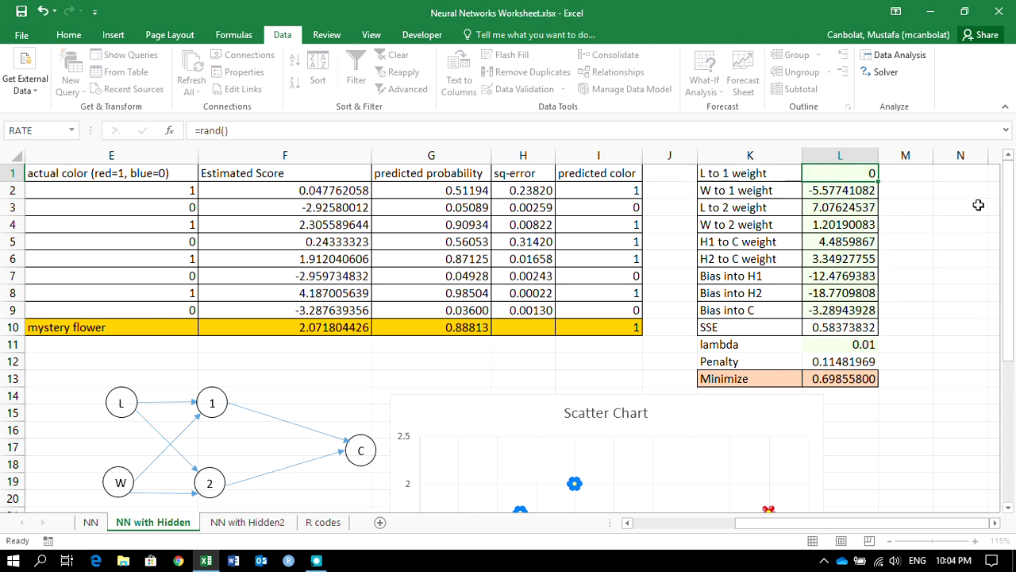
key(ctrl+Return)
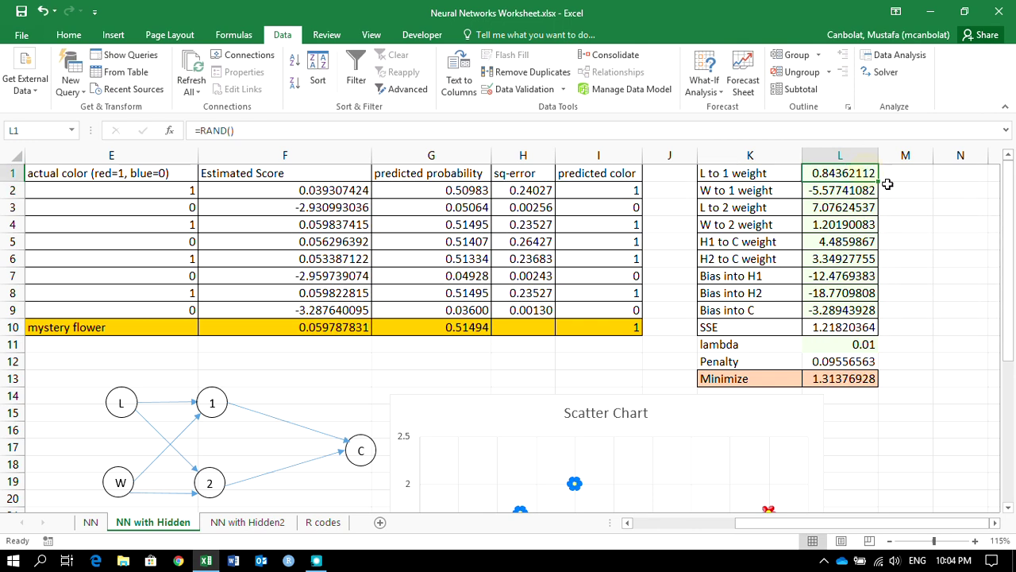
drag(878, 181, 878, 314)
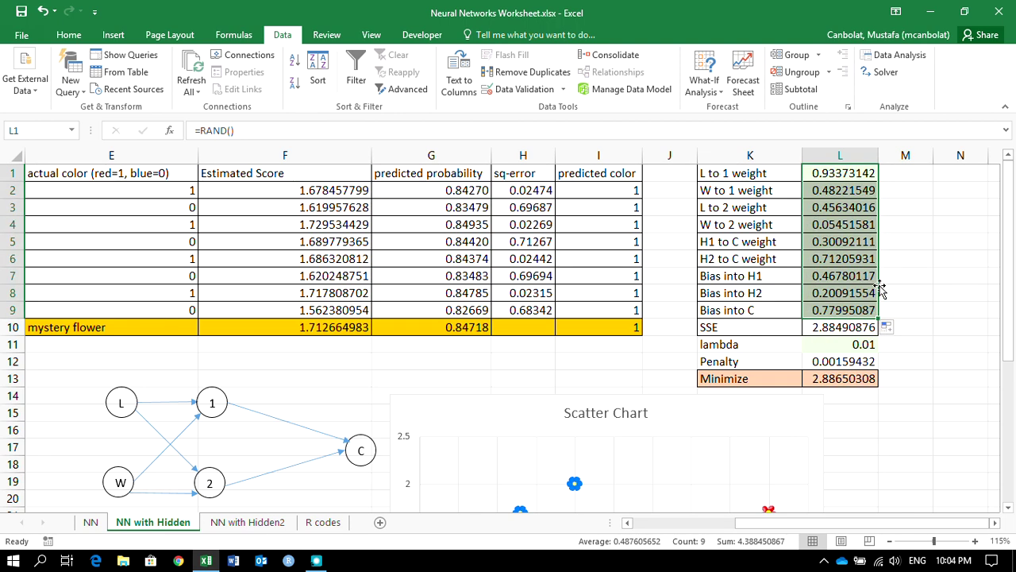
Convert the random formulas in L1:L9 to fixed values by pasting them over themselves as values
key(ctrl+c)
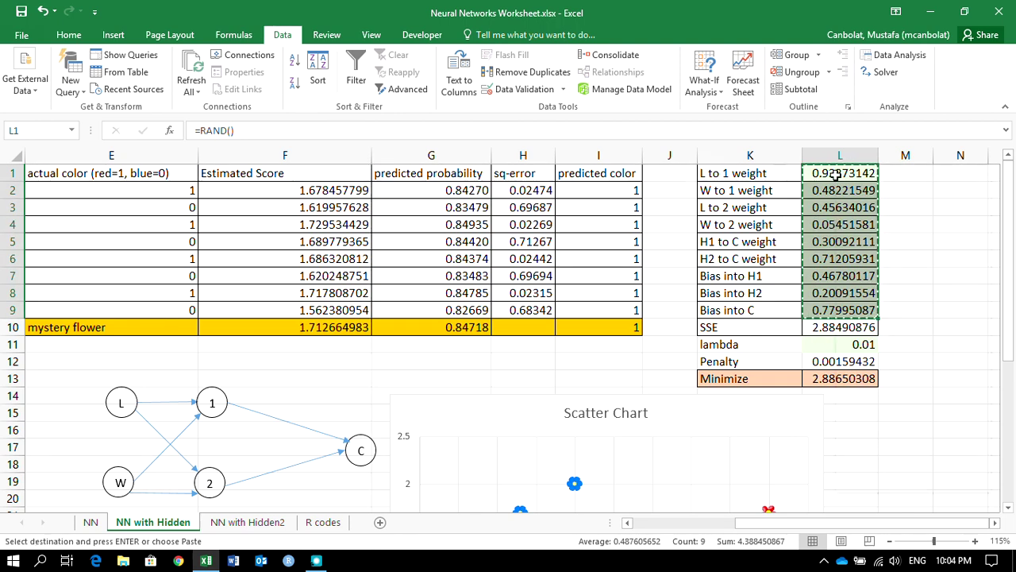
right_click(828, 177)
click(883, 235)
click(886, 236)
click(843, 378)
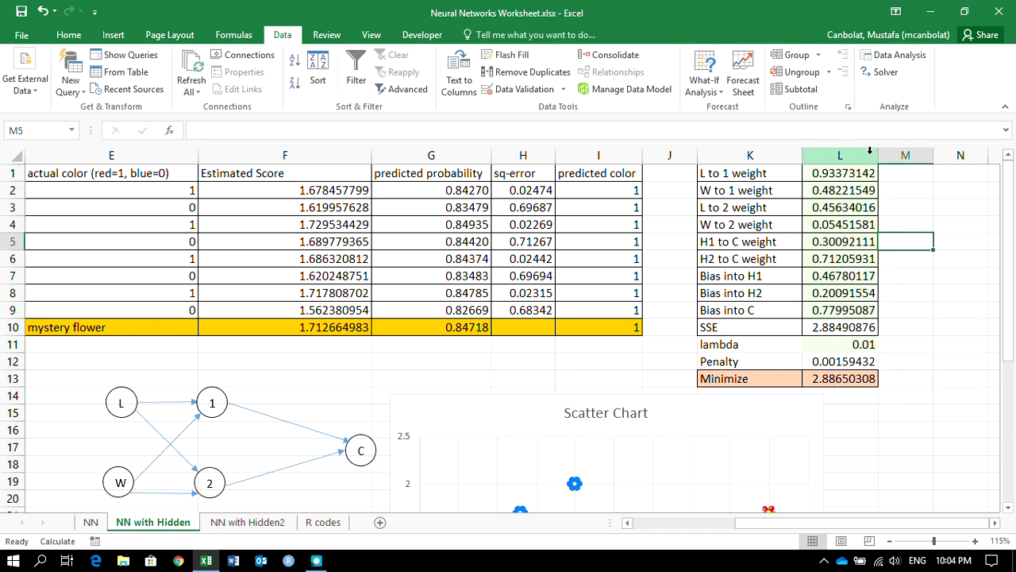
Run Solver with the Evolutionary method and its existing options to minimize L13 by changing L1:L9, and keep the solution
click(881, 72)
click(474, 318)
click(355, 354)
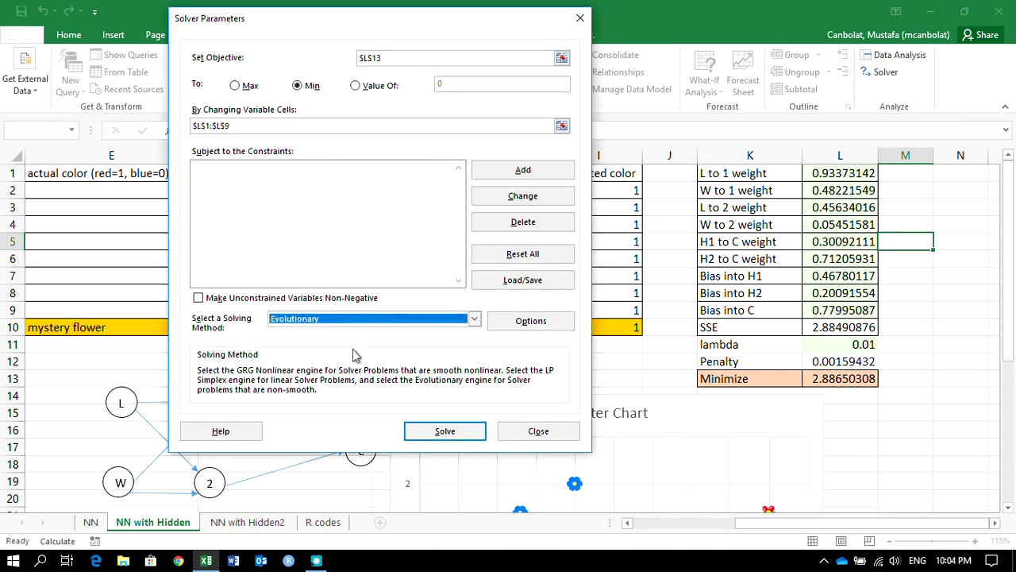
click(516, 321)
click(510, 106)
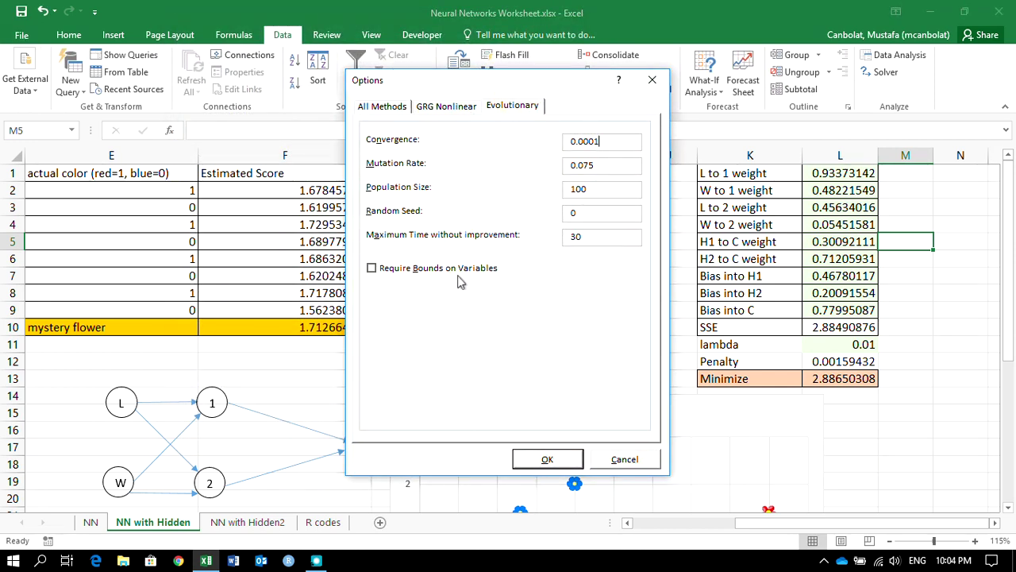
click(547, 461)
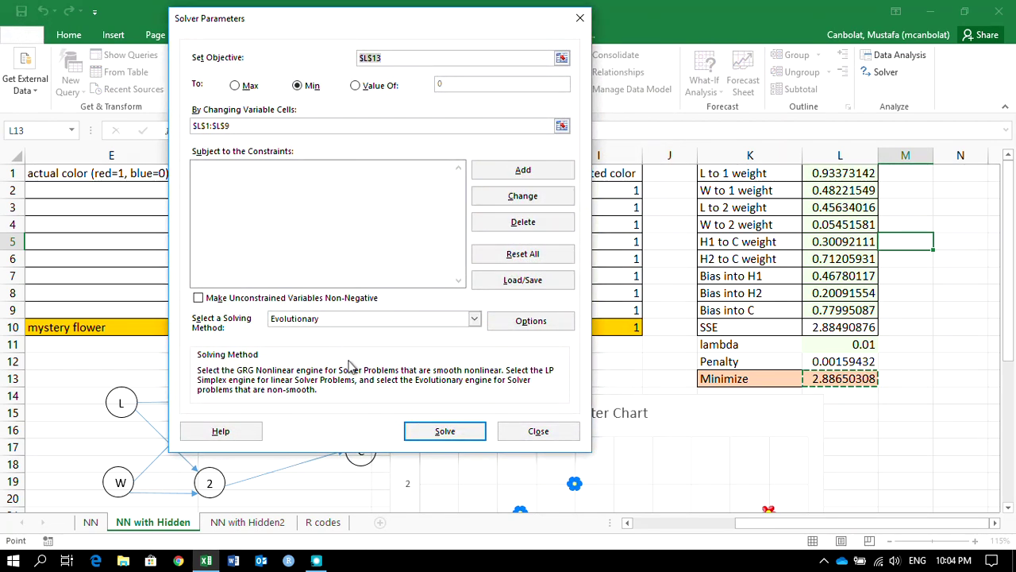
click(446, 434)
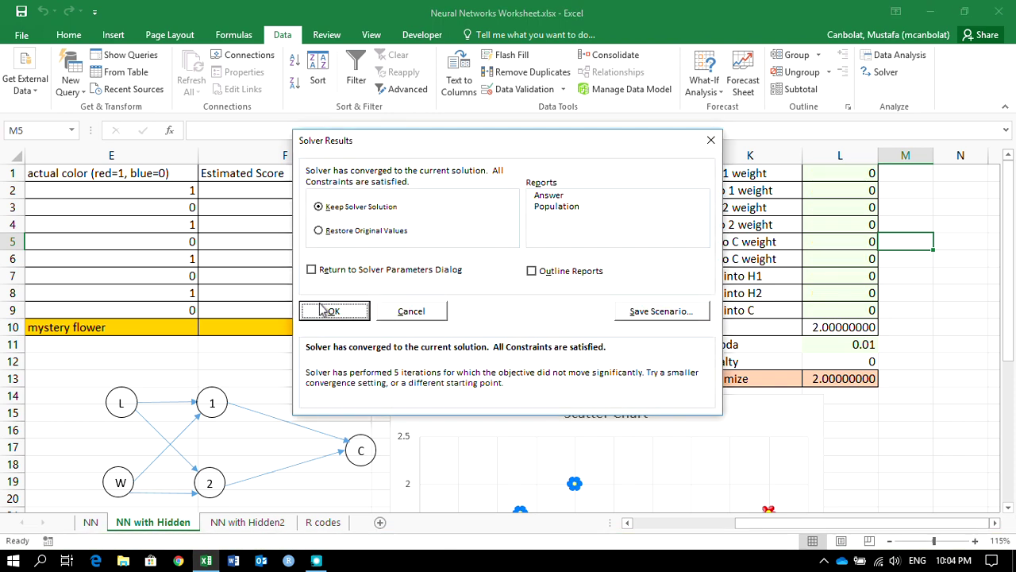
click(329, 310)
Try to enter =RAND() in L1 and extend it down column L, and undo the fill
click(862, 174)
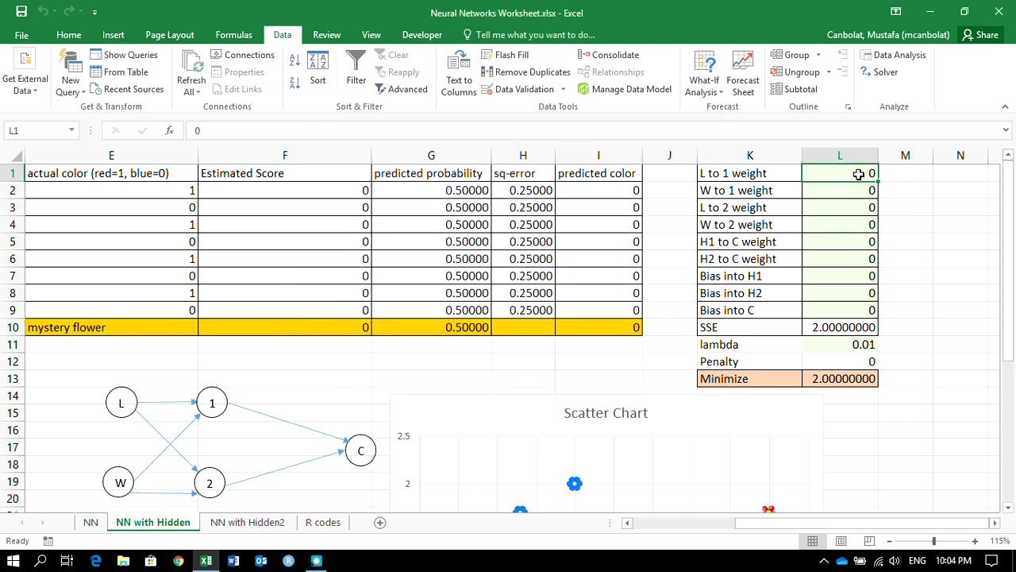
text(=)
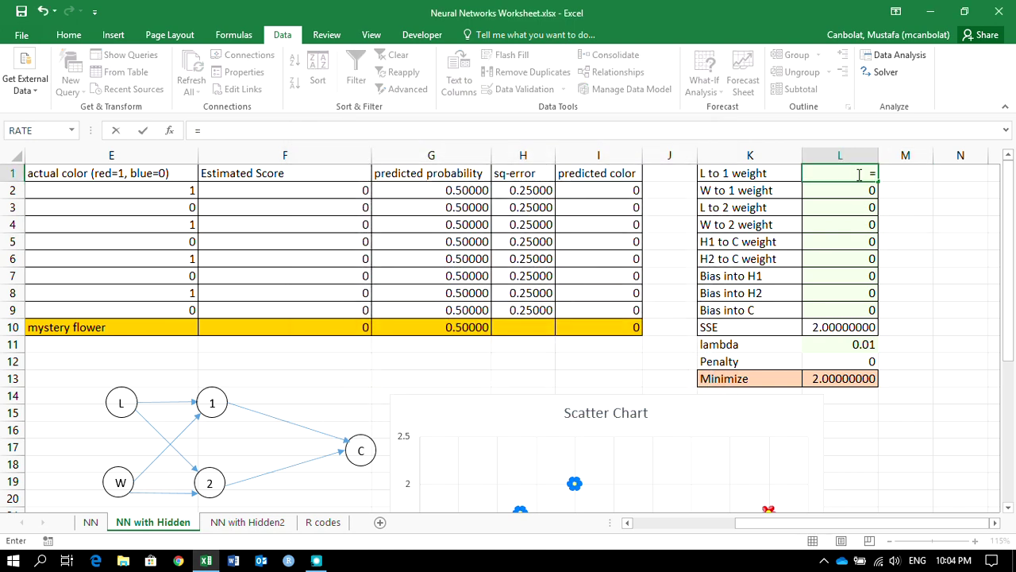
text(rand())
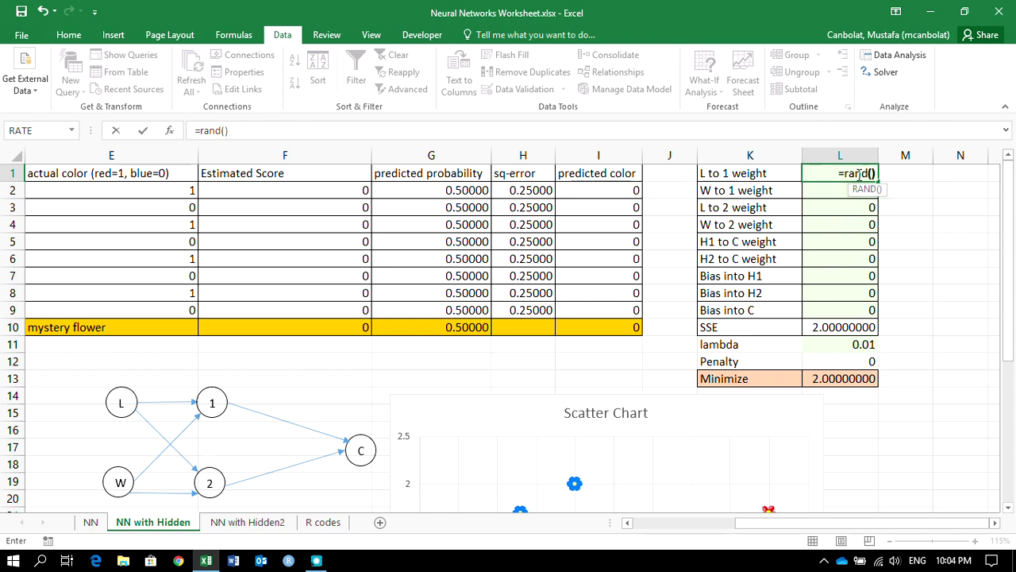
key(Return)
click(863, 173)
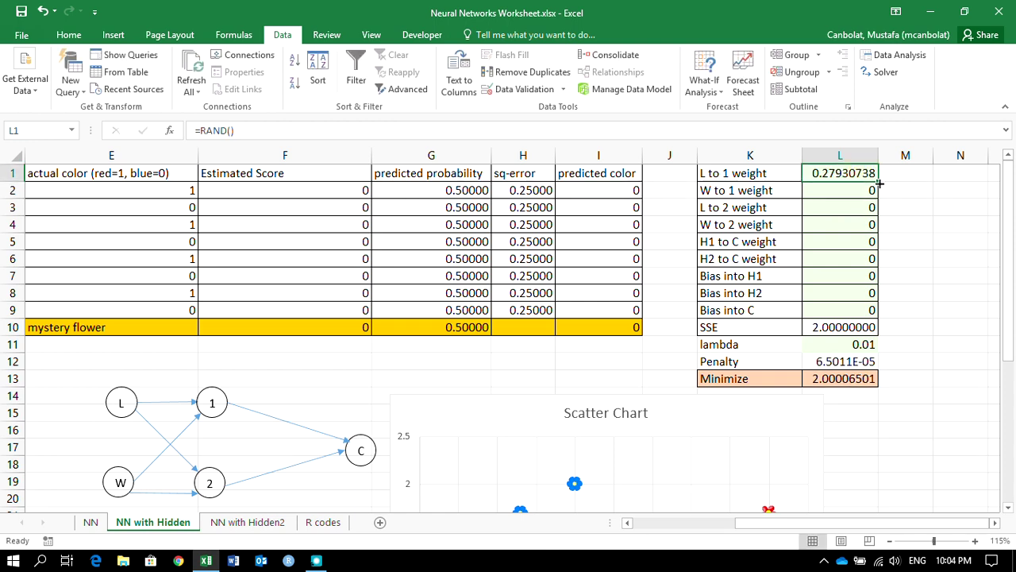
double_click(878, 181)
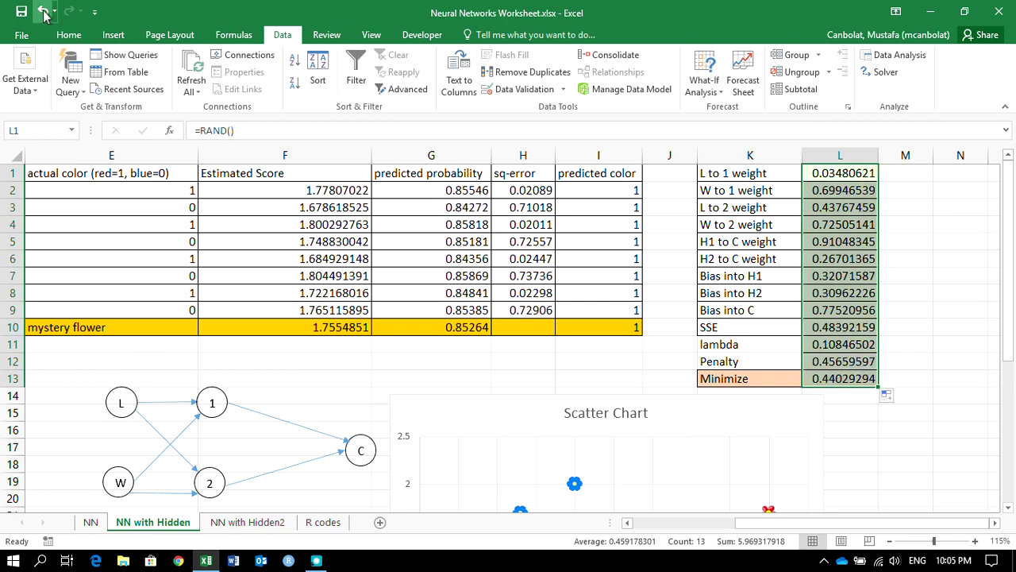
key(ctrl+z)
double_click(880, 184)
click(42, 12)
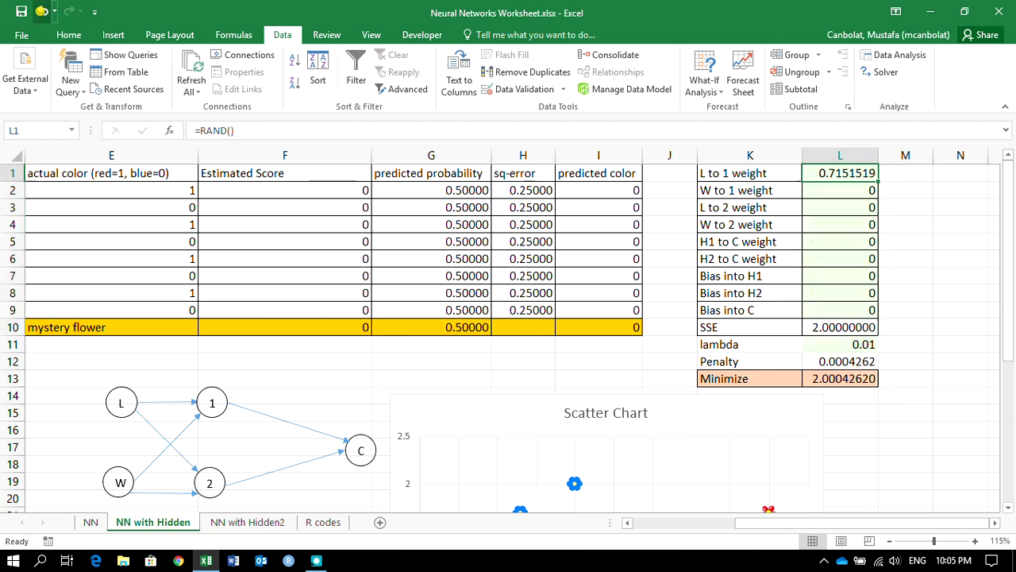
right_click(813, 238)
mouse_move(899, 425)
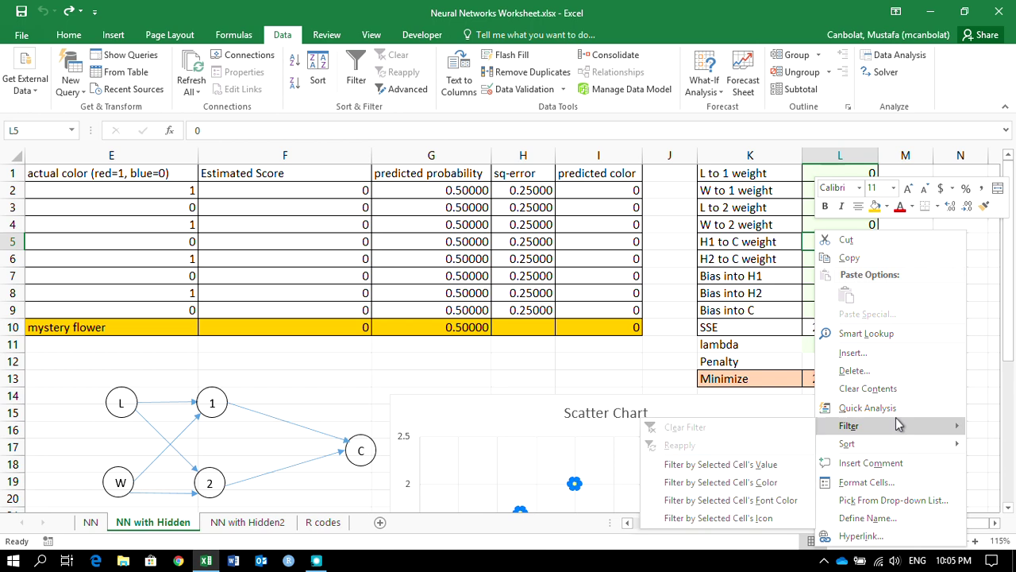
click(917, 174)
click(872, 177)
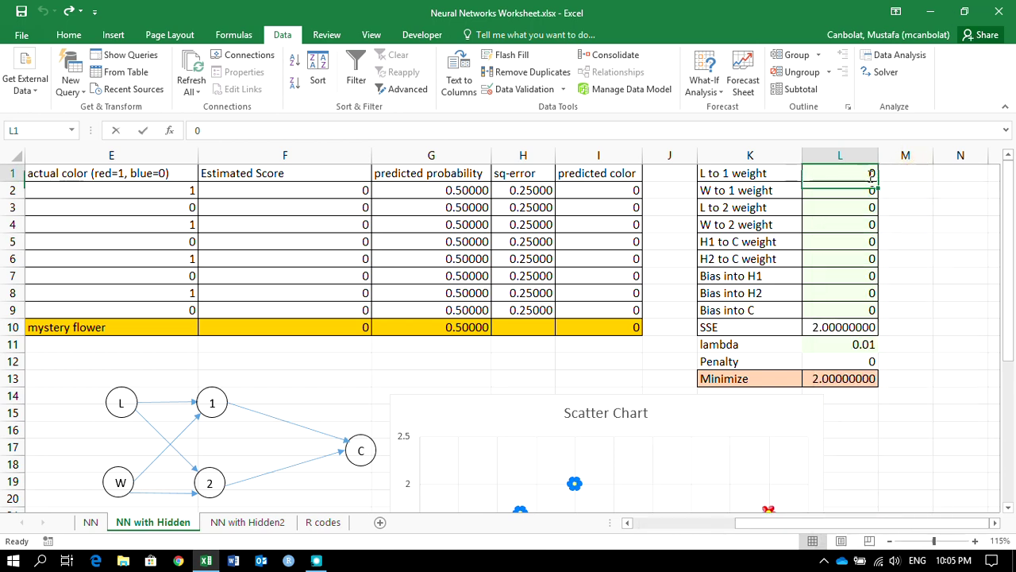
click(953, 179)
Enter =RAND() in L1 again and fill it down only through the bias into C cell, L9
click(857, 174)
text(=rand())
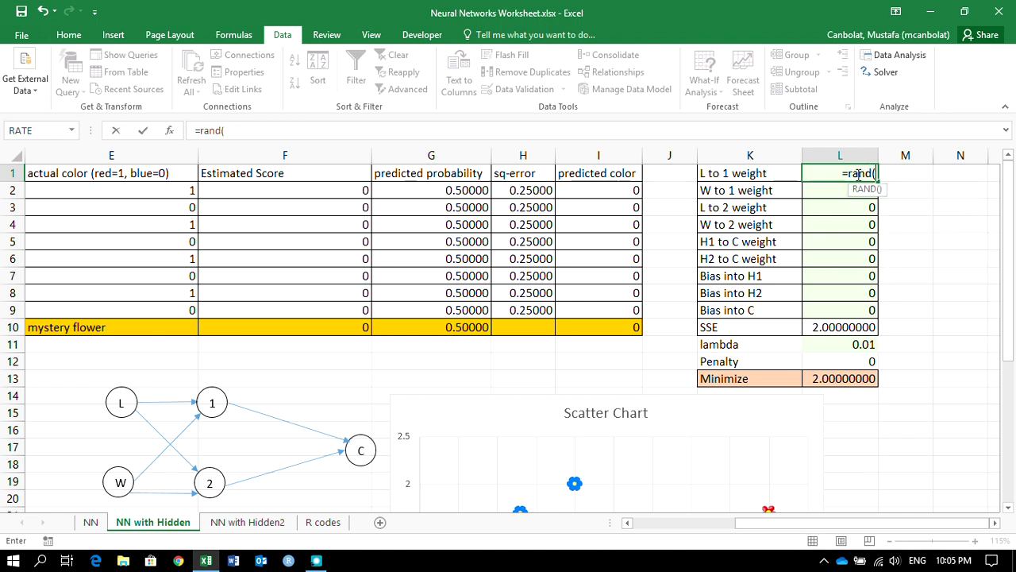
key(Return)
click(858, 174)
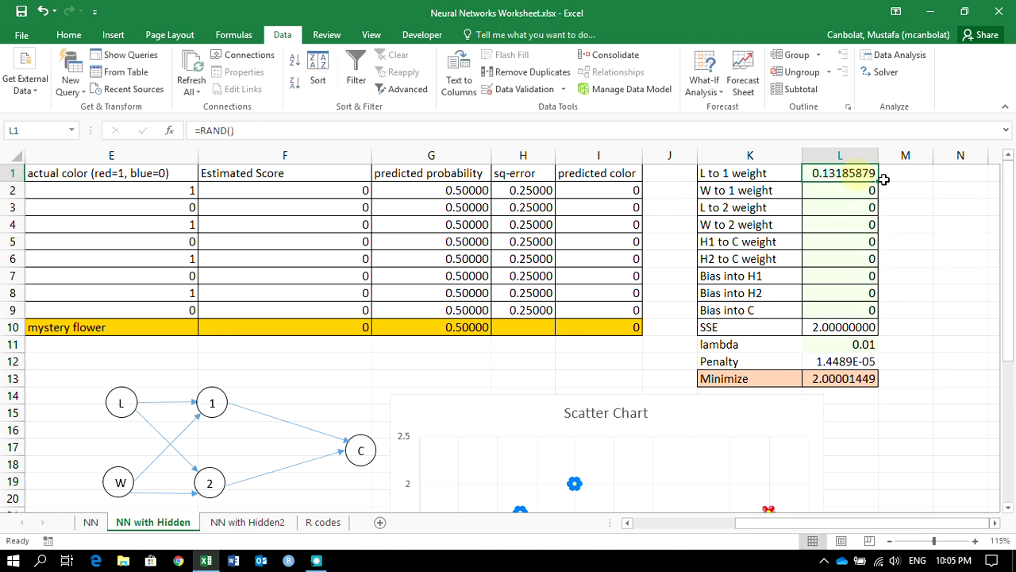
drag(881, 182, 877, 312)
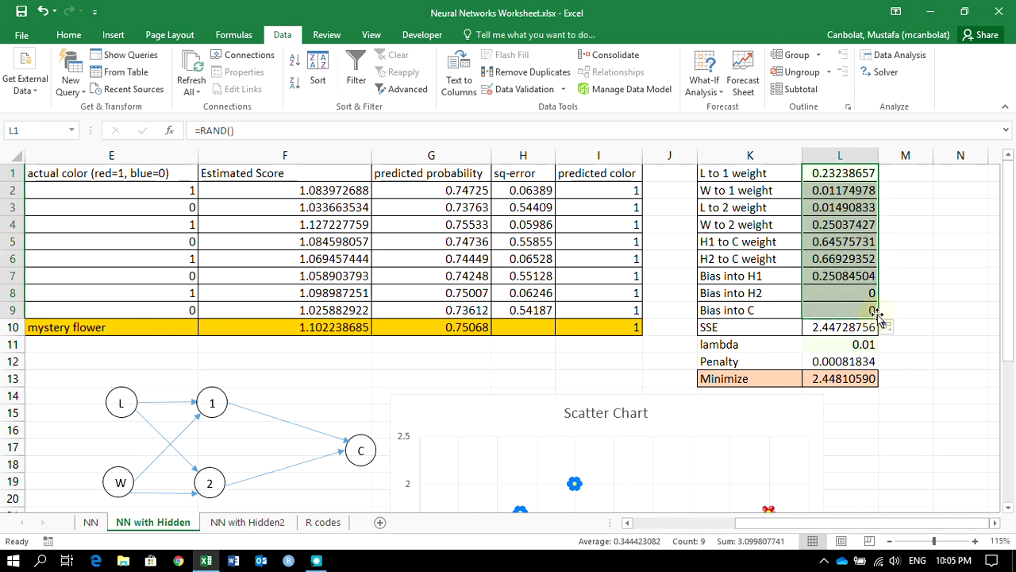
Paste the random weights and biases in L1:L9 over themselves as values to fix the starting point
key(ctrl+c)
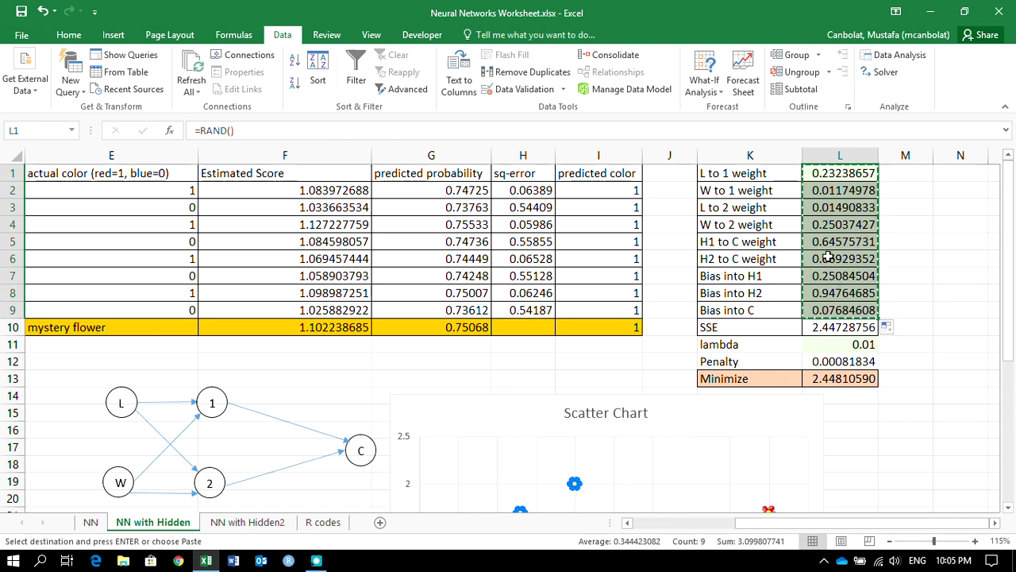
right_click(840, 173)
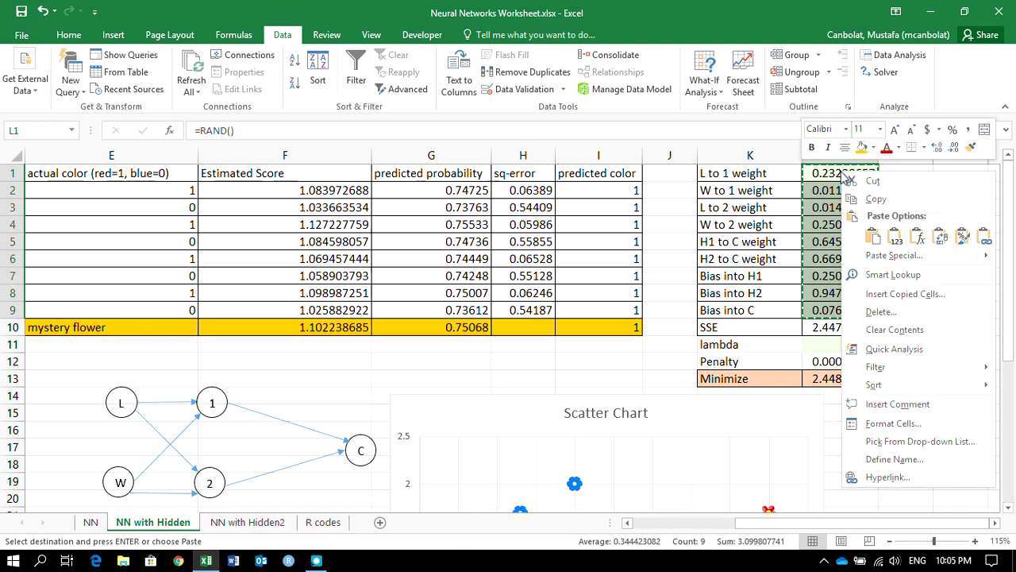
click(893, 232)
key(Escape)
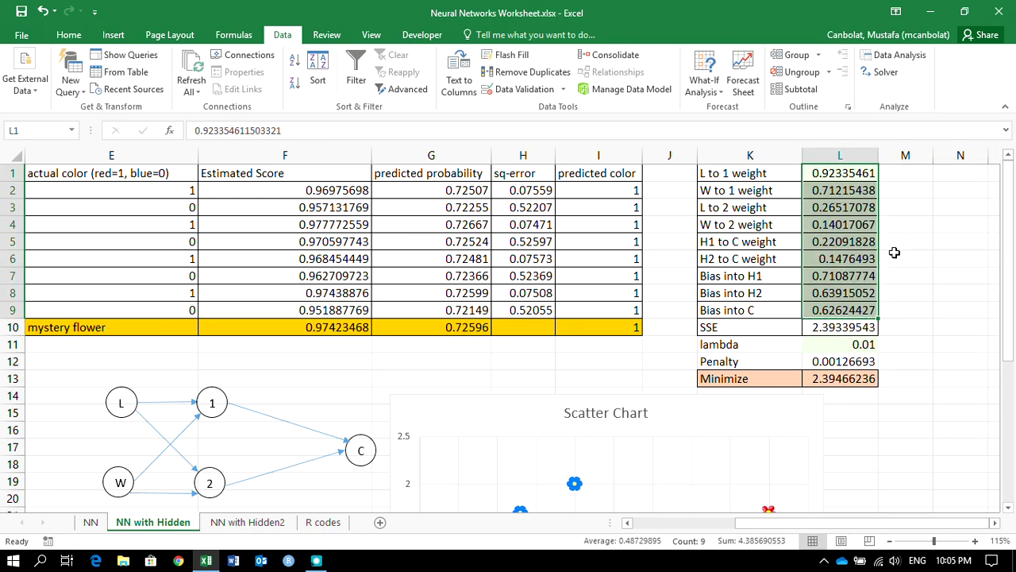
Run Solver with GRG Nonlinear to minimize L13 by changing L1:L9, keep the solution, and check the predicted color in I5
click(863, 379)
click(869, 80)
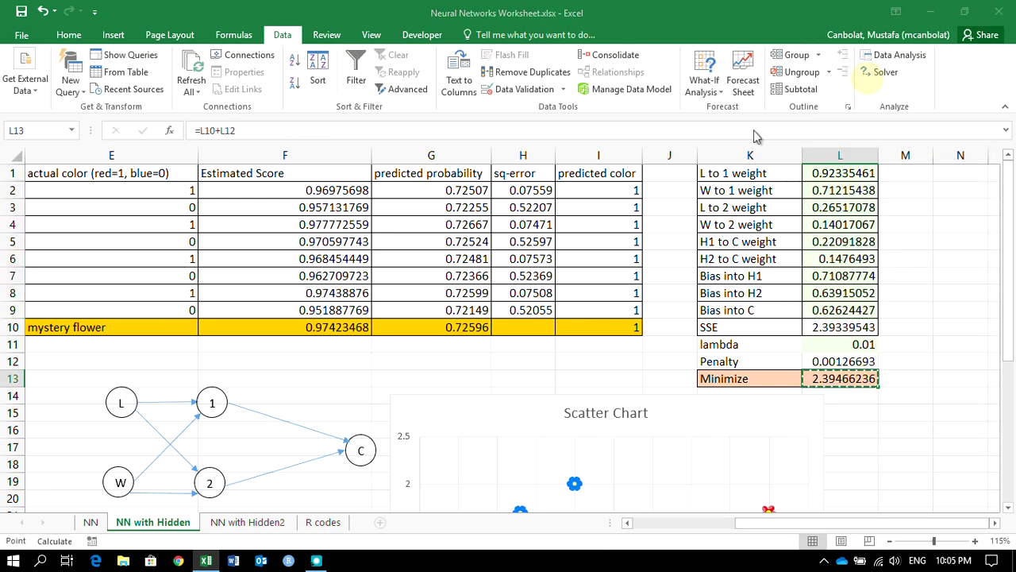
click(373, 319)
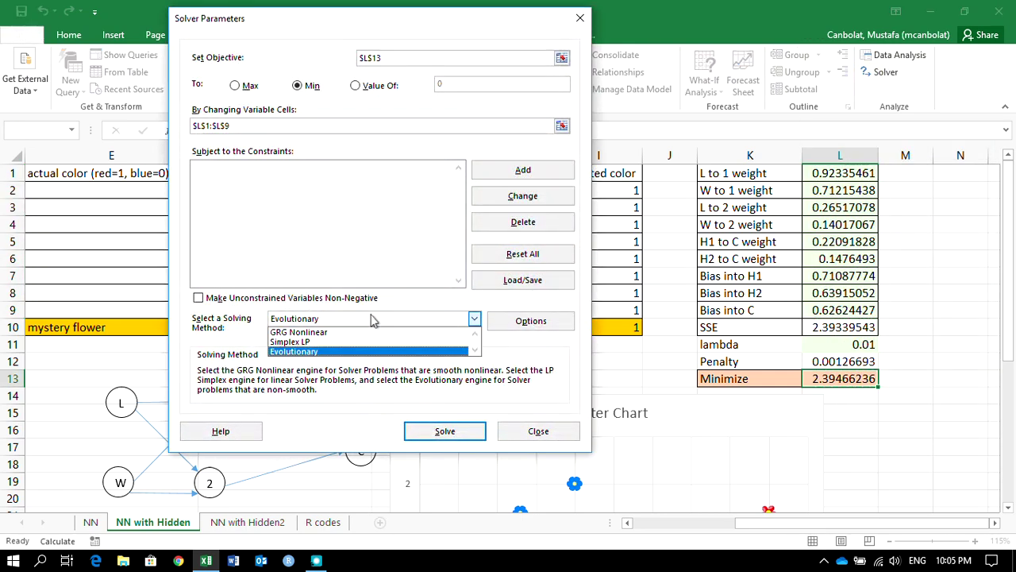
click(356, 332)
click(465, 436)
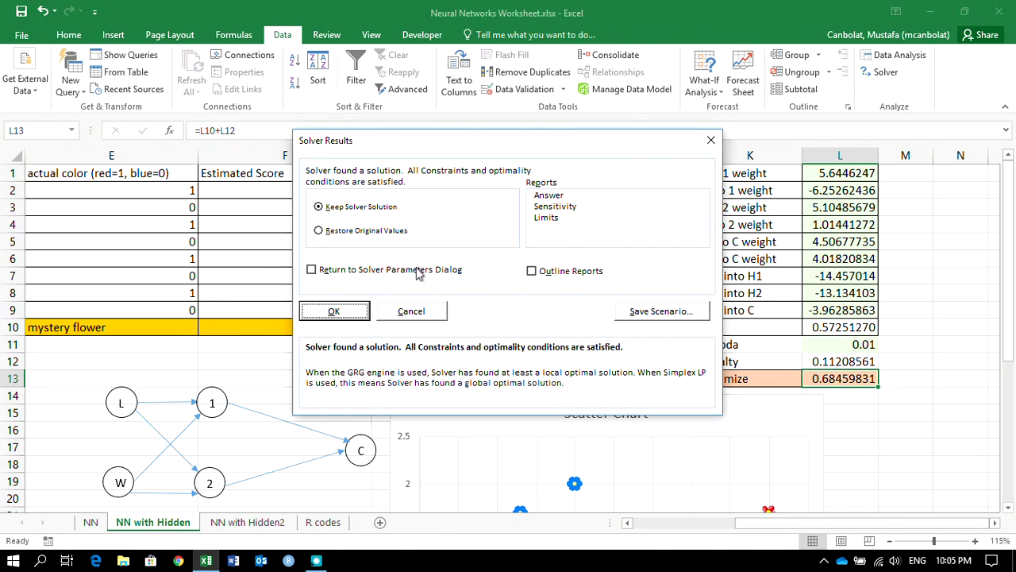
click(334, 311)
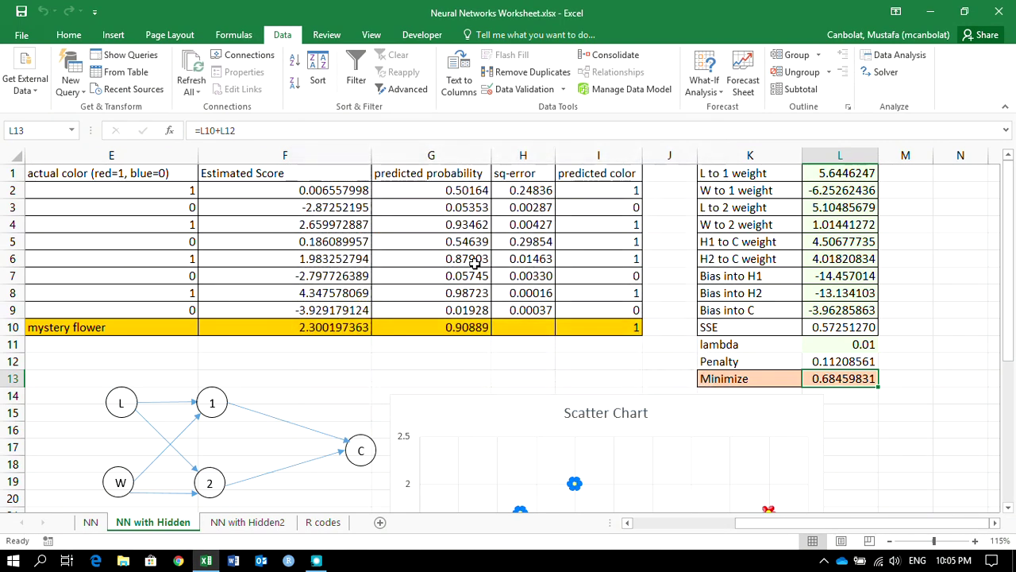
click(594, 238)
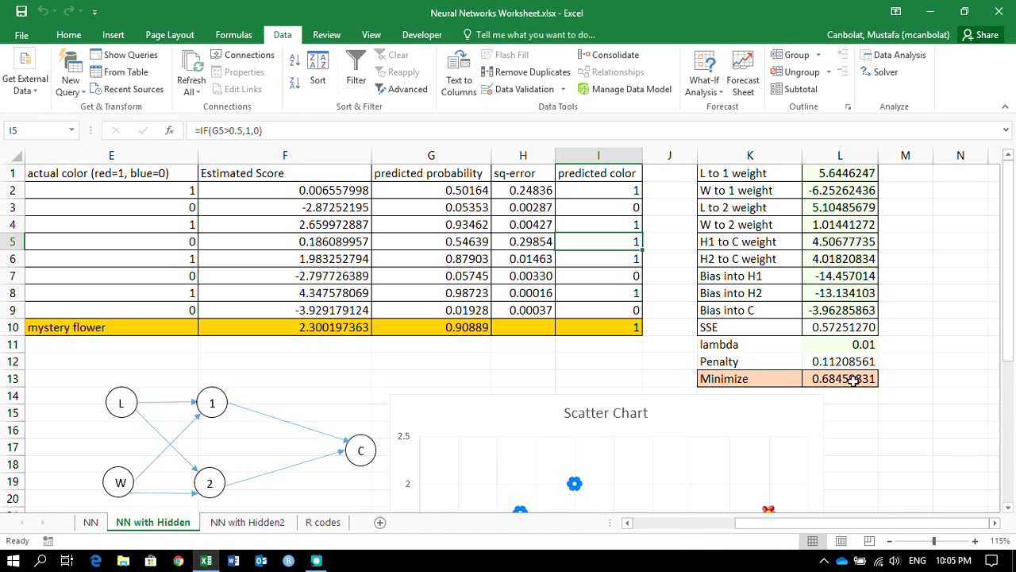
Set lambda in L11 to 0 and rerun the GRG Nonlinear Solver on L13, keeping its solution
click(856, 345)
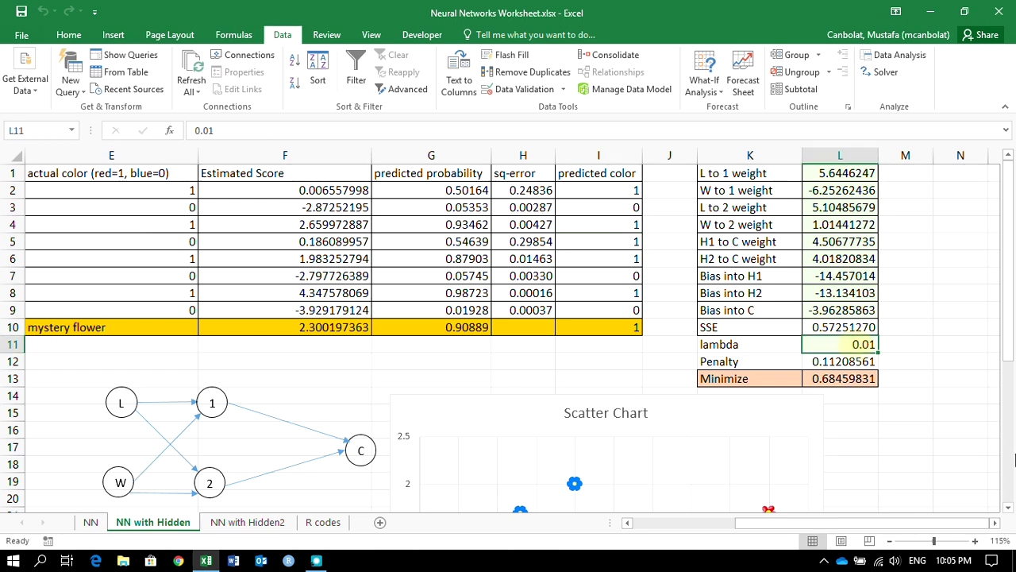
text(0)
key(Return)
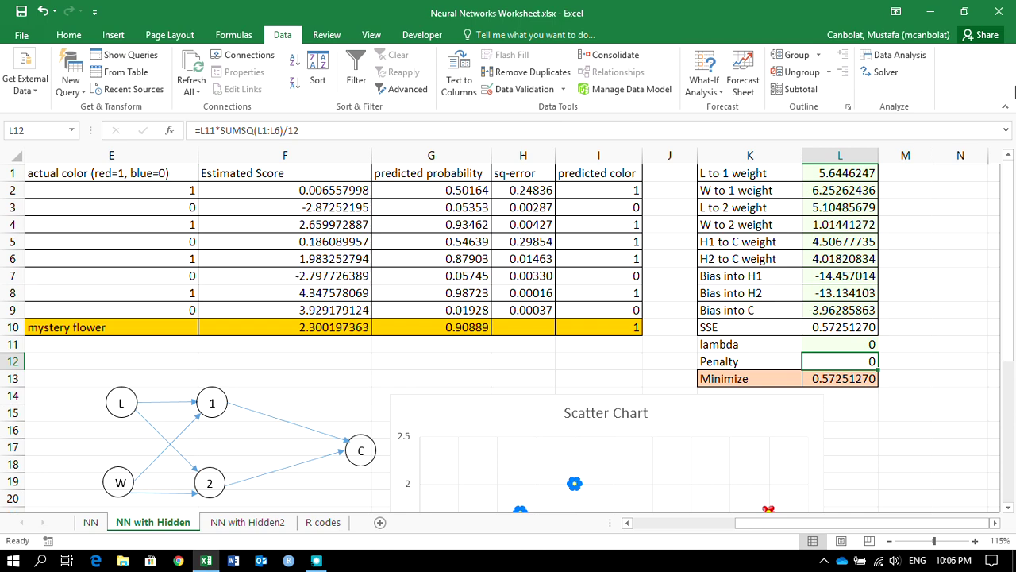
click(883, 72)
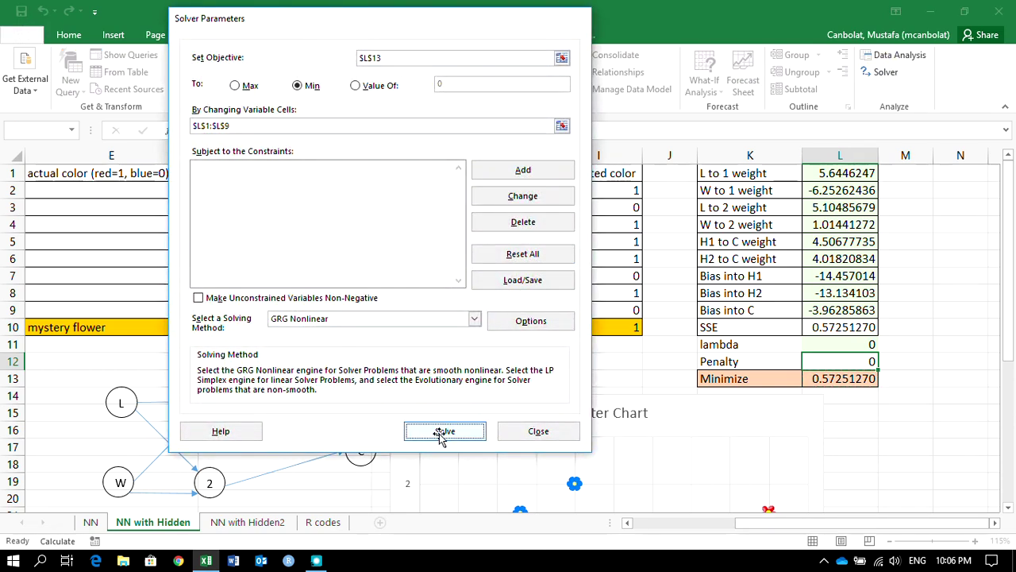
click(441, 429)
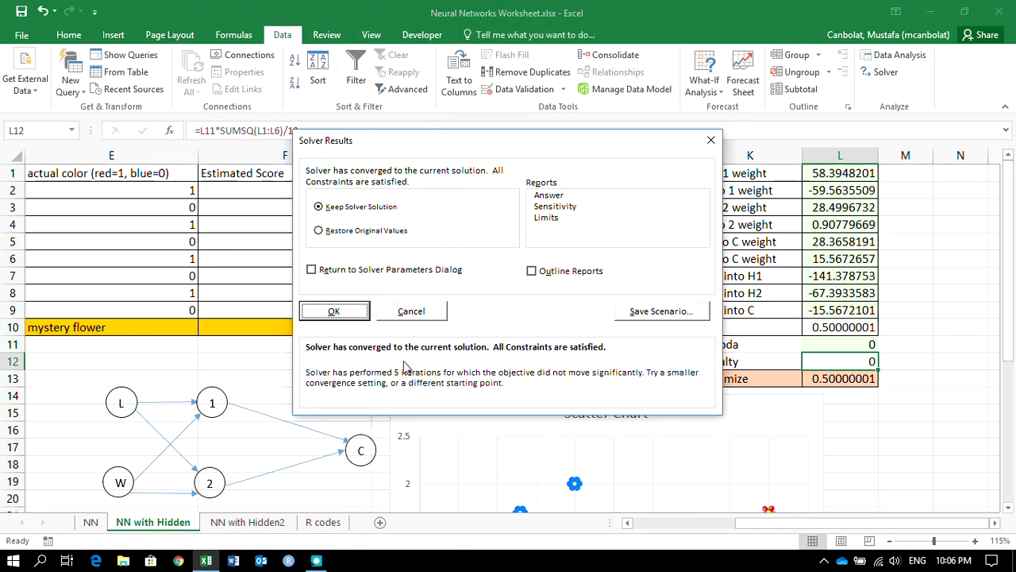
click(346, 316)
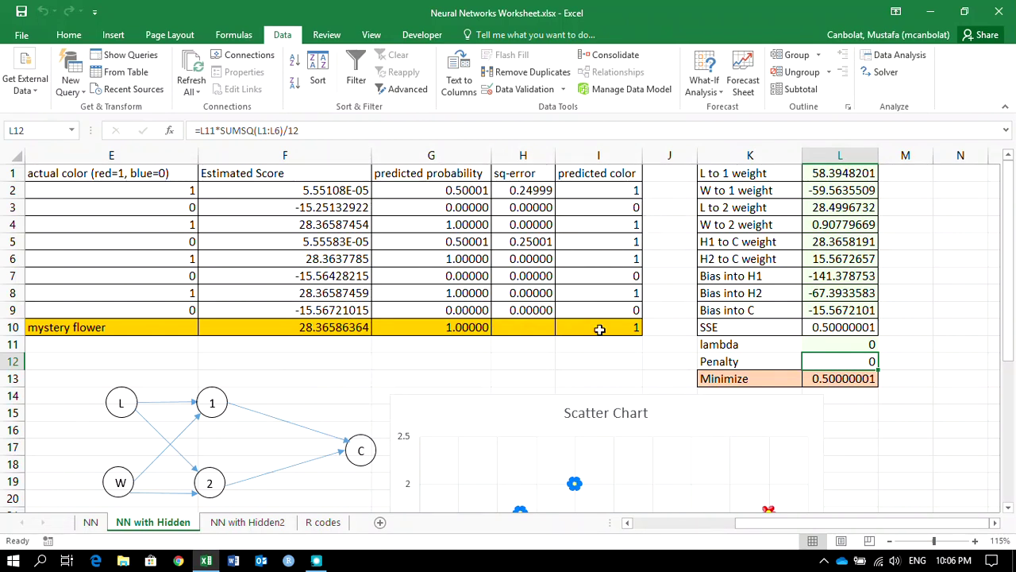
Set lambda in L11 to 0.1 and rerun the GRG Nonlinear Solver minimizing L13 by changing L1:L9, keeping its solution
click(841, 344)
text(0.01)
key(BackSpace)
key(BackSpace)
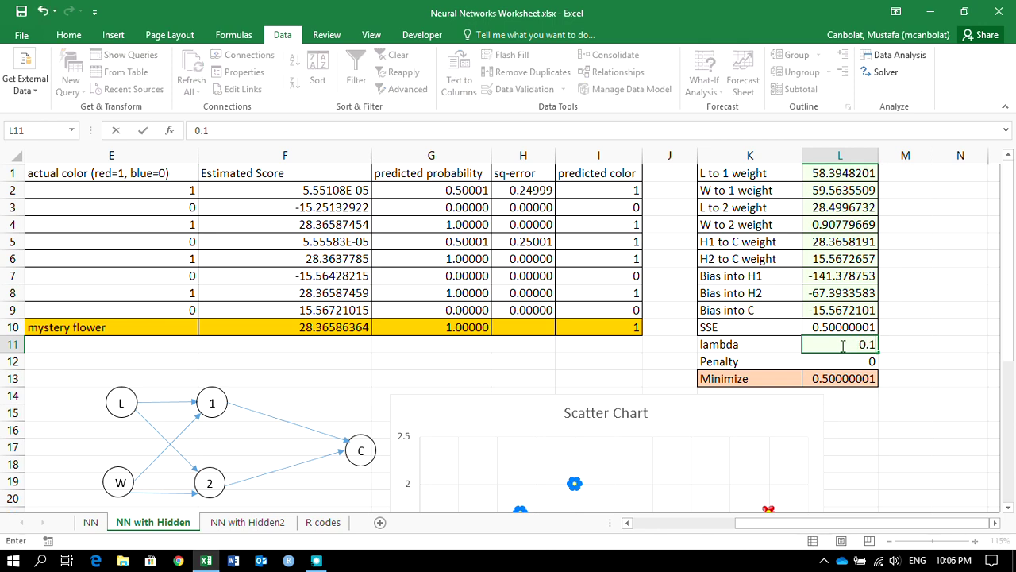
text(1)
key(Return)
click(881, 71)
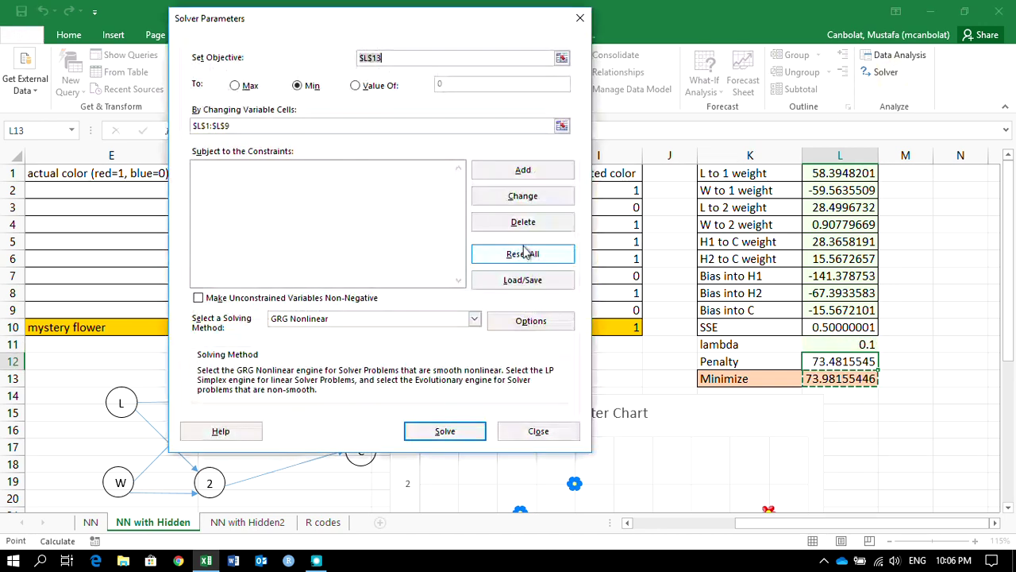
click(454, 423)
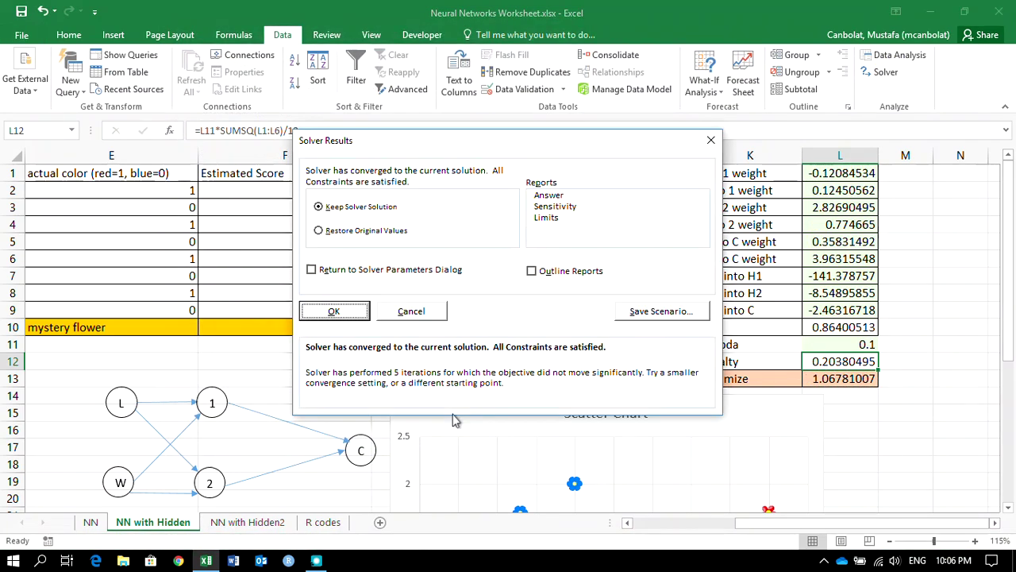
click(332, 311)
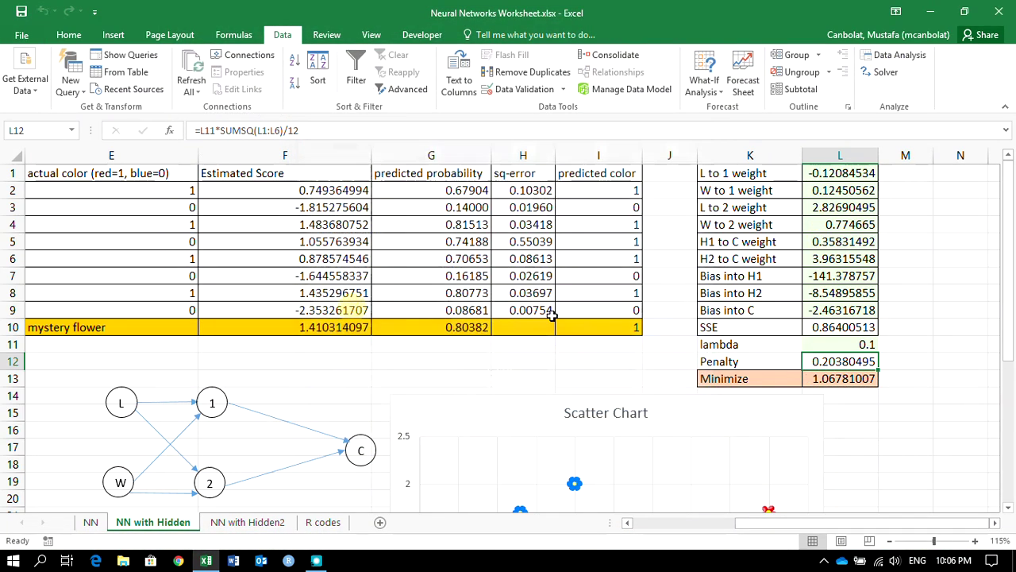
Examine the predicted colors, solved weights, network diagram and scatter chart on the NN with Hidden sheet for the lambda of 0.1
click(837, 343)
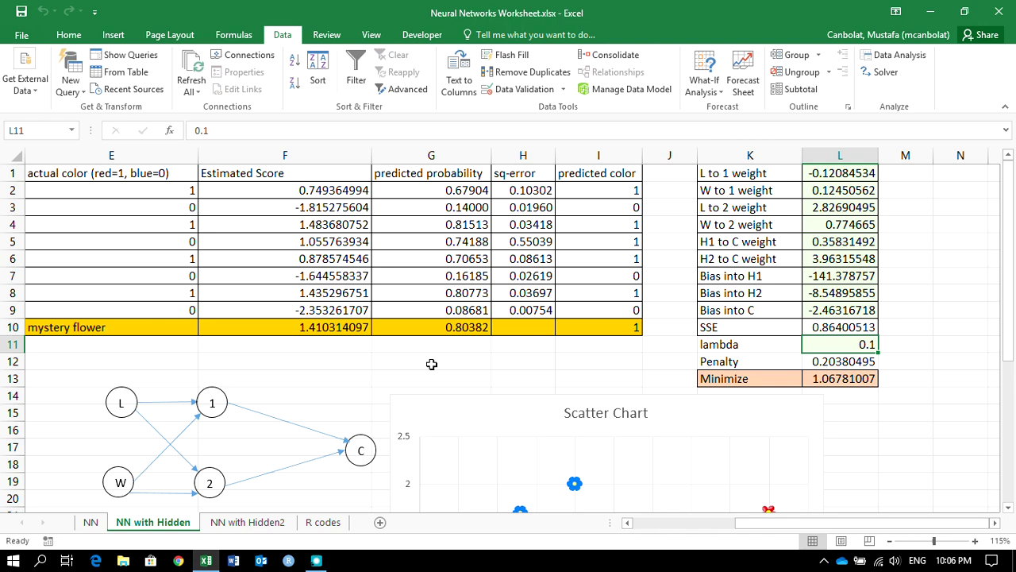
scroll(432, 363, down, 2)
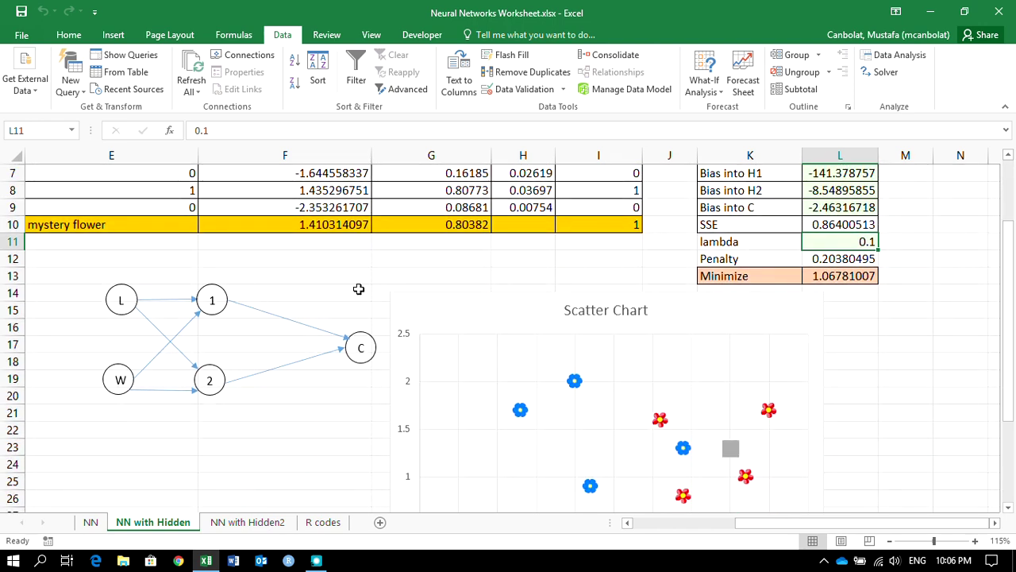
scroll(555, 350, down, 1)
scroll(596, 366, up, 3)
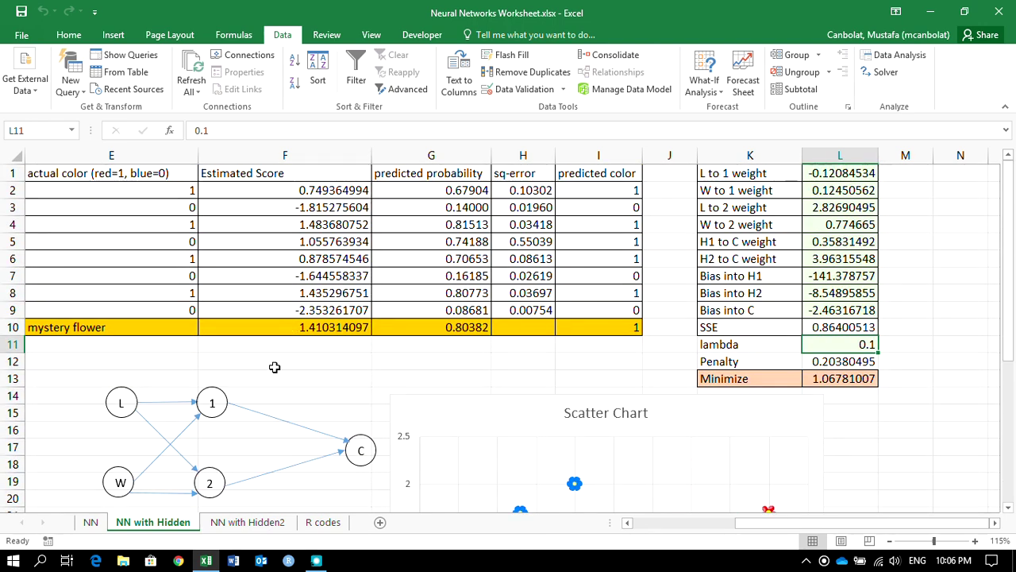
drag(767, 522, 639, 524)
drag(838, 523, 912, 521)
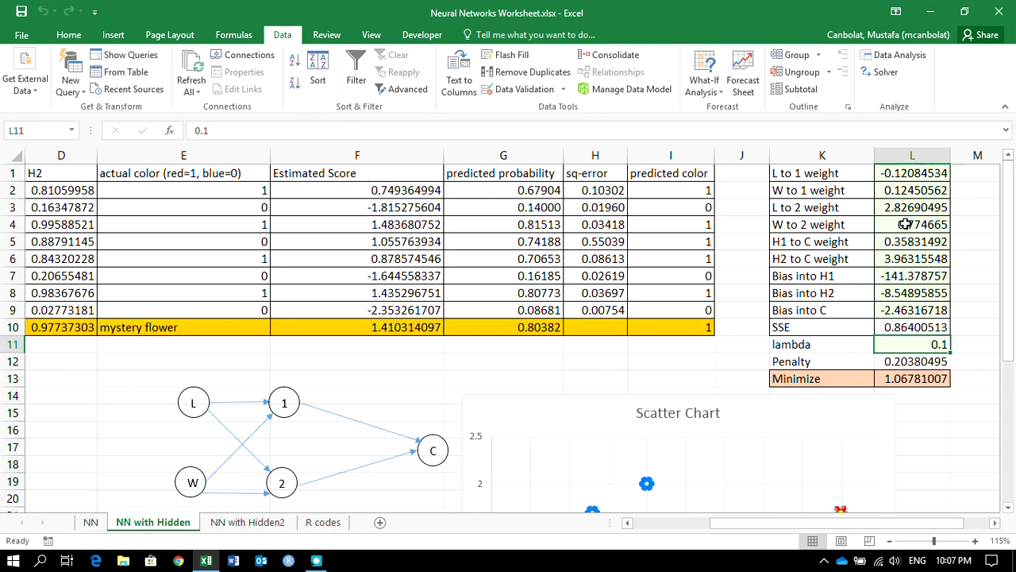
scroll(476, 329, down, 1)
scroll(444, 306, up, 1)
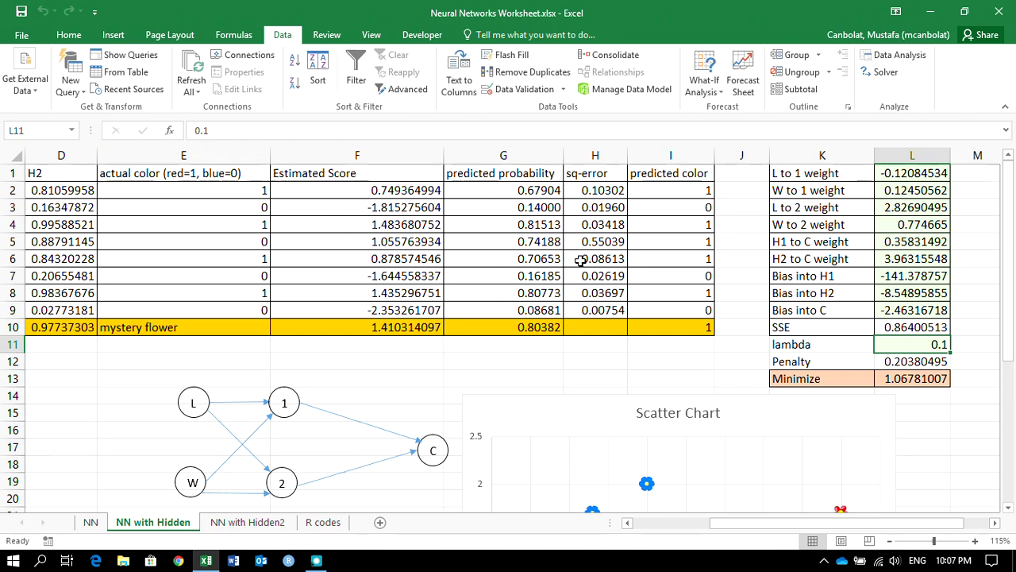
scroll(595, 278, down, 3)
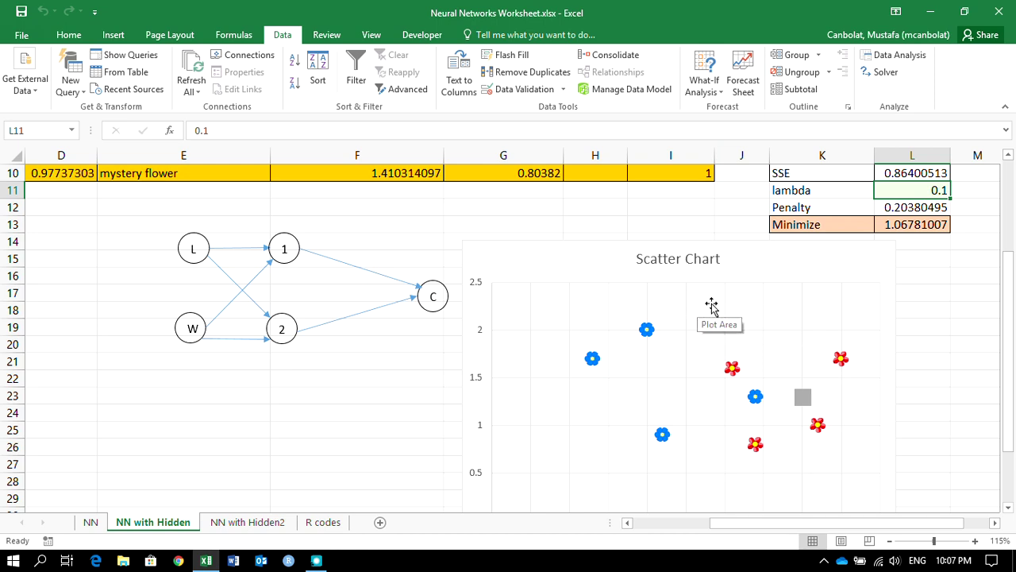
scroll(702, 318, up, 3)
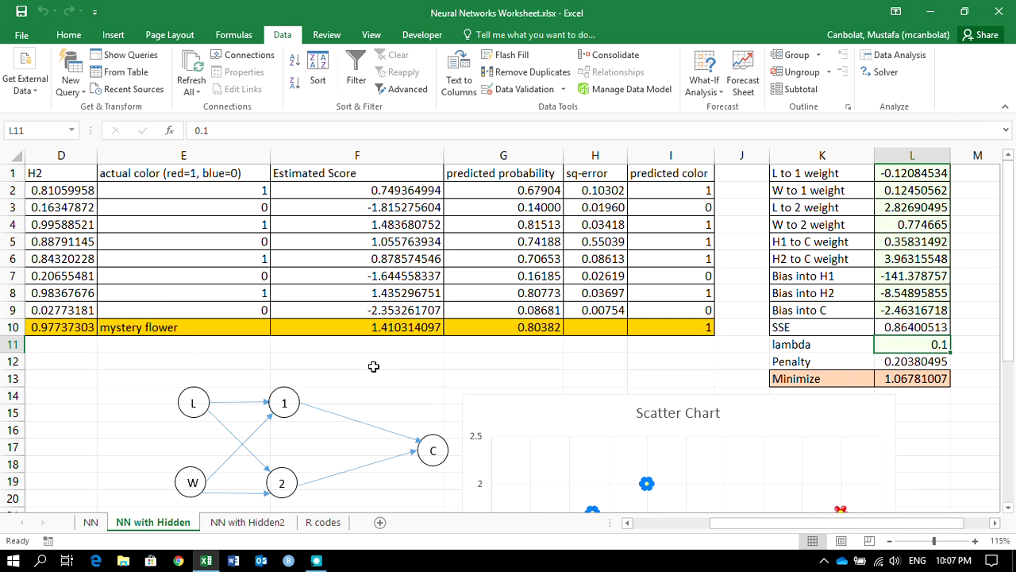
scroll(342, 364, down, 2)
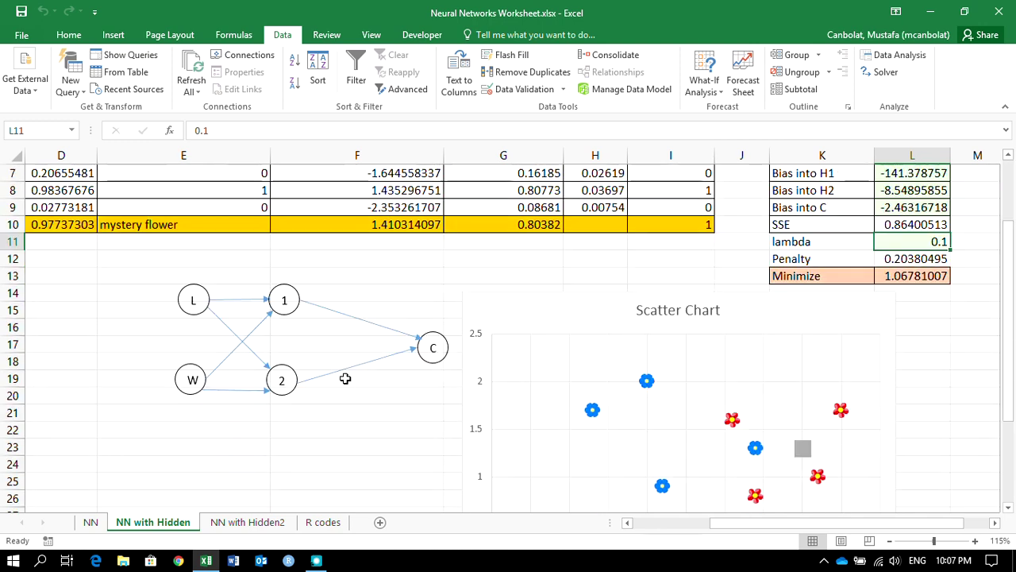
Review the NN with Hidden2 sheet's predictions, weights and scatter chart, comparing them with the NN with Hidden sheet
click(245, 522)
scroll(676, 283, down, 2)
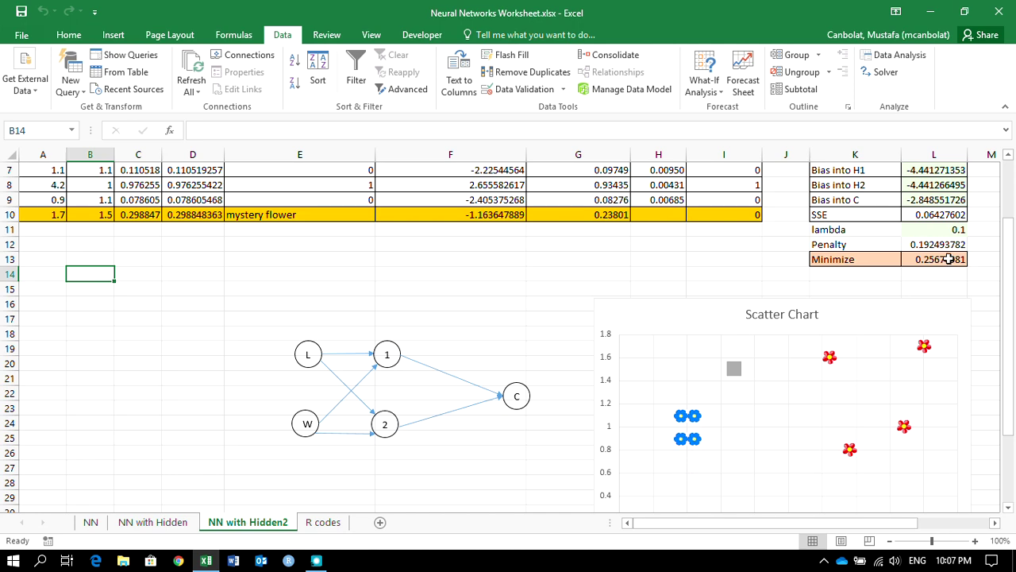
scroll(659, 286, up, 2)
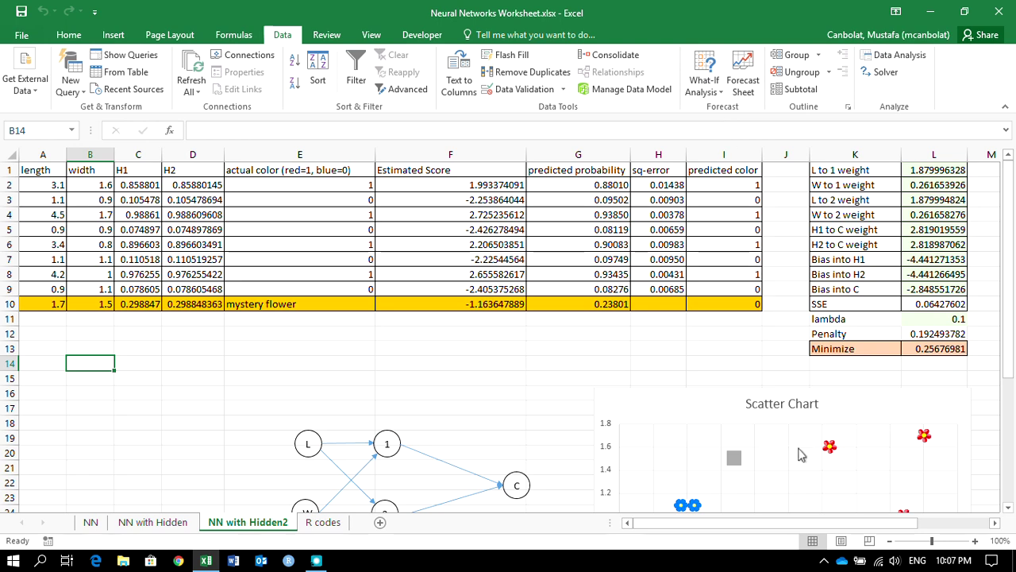
scroll(799, 440, down, 2)
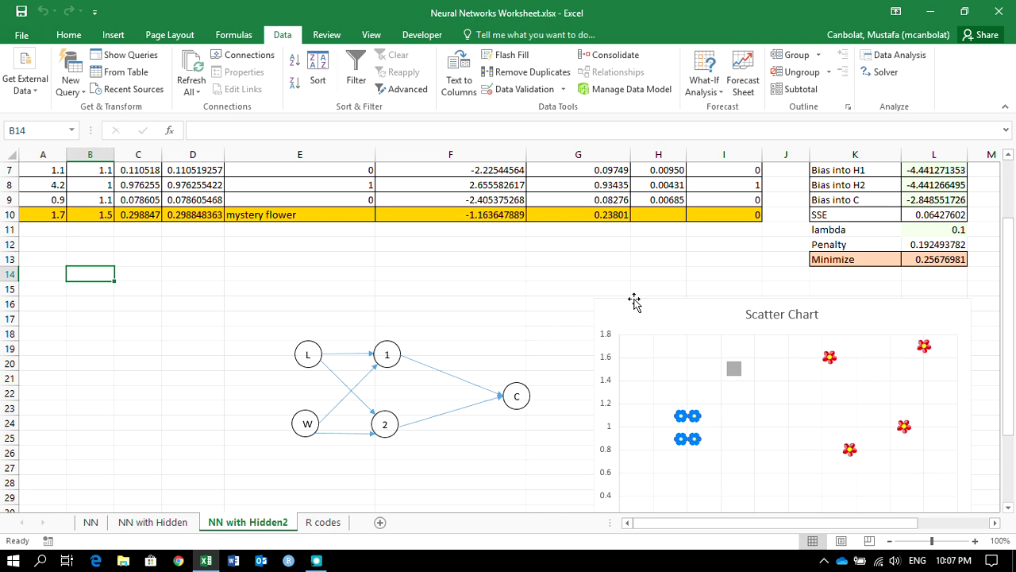
scroll(634, 300, up, 2)
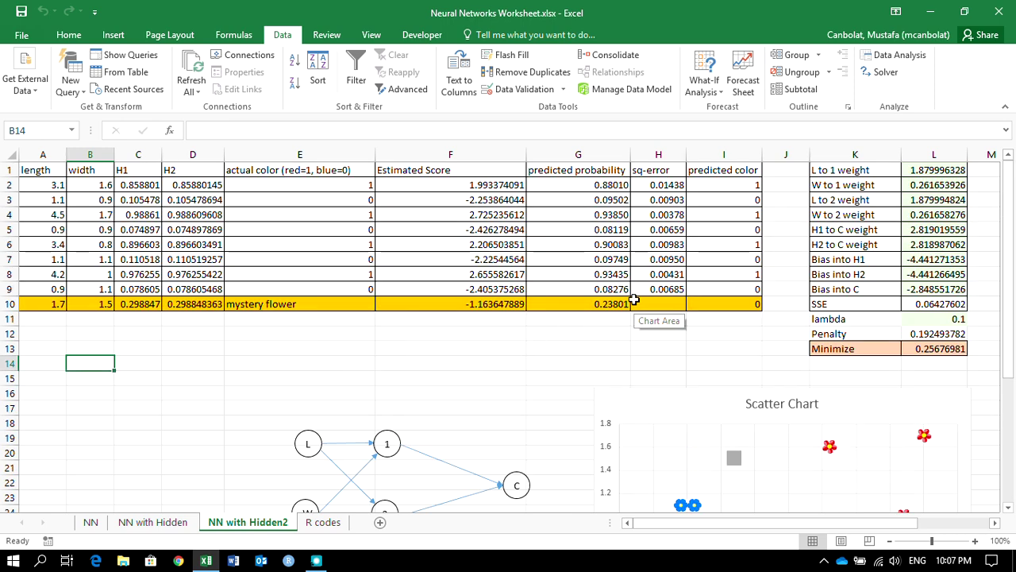
click(179, 530)
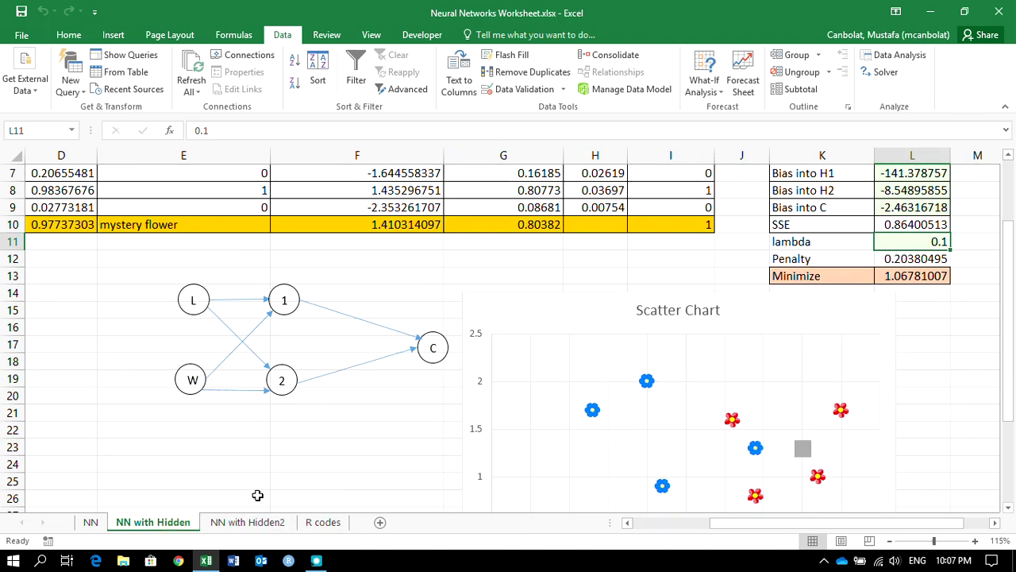
click(253, 522)
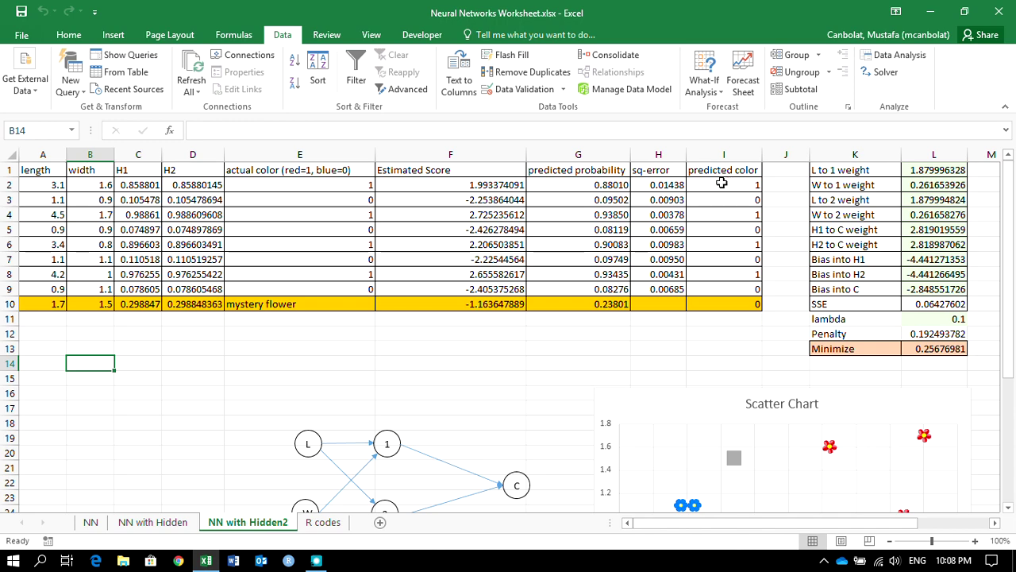
scroll(699, 251, down, 2)
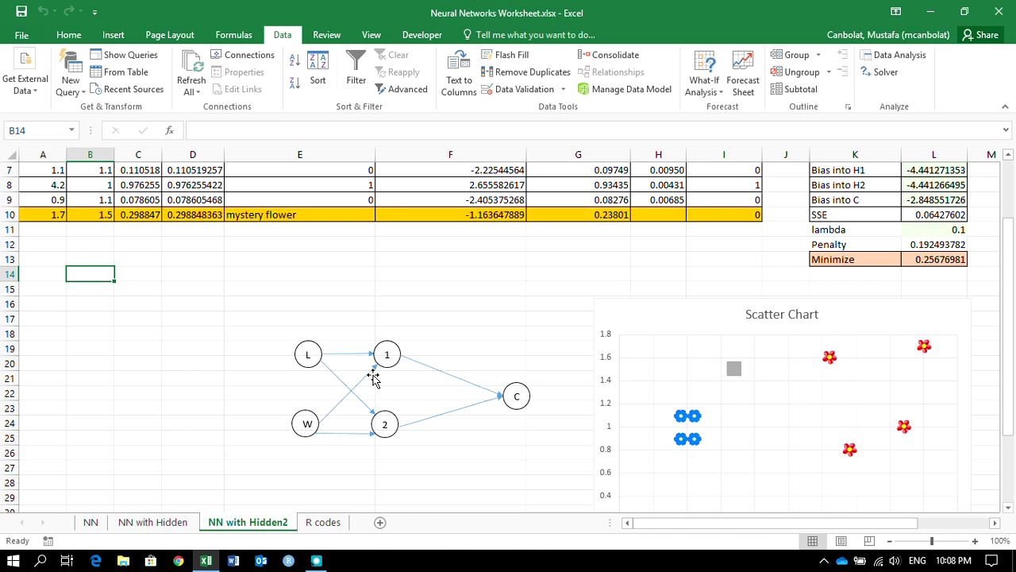
scroll(370, 373, up, 2)
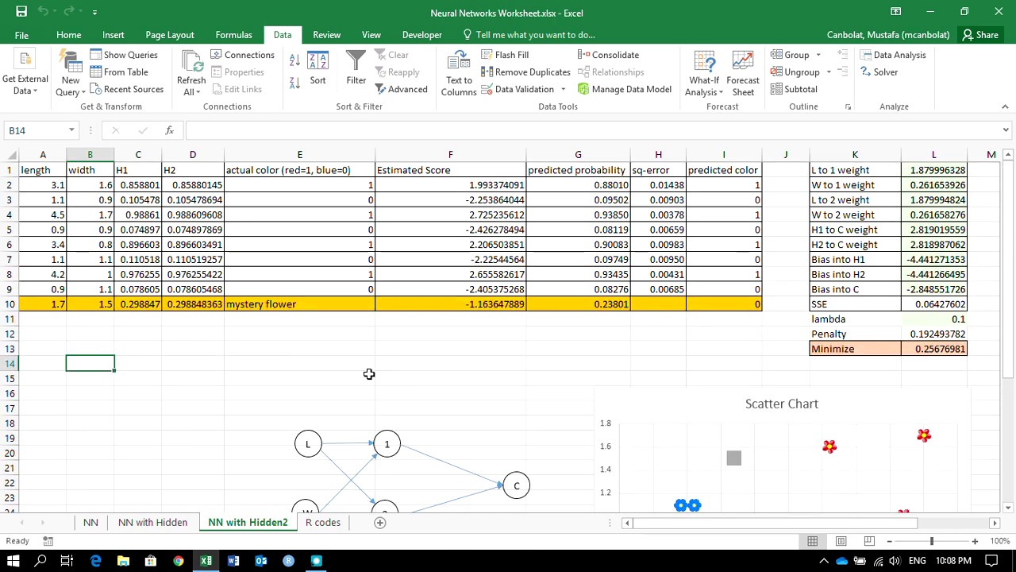
Copy all the R code from the text box on the R codes sheet into a new R script in RStudio
click(317, 524)
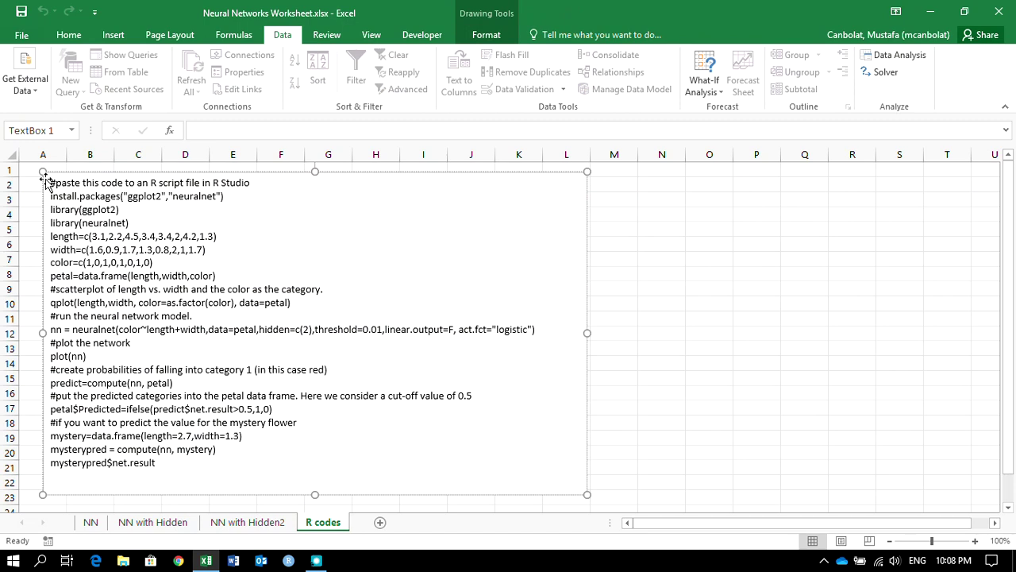
drag(50, 178, 158, 464)
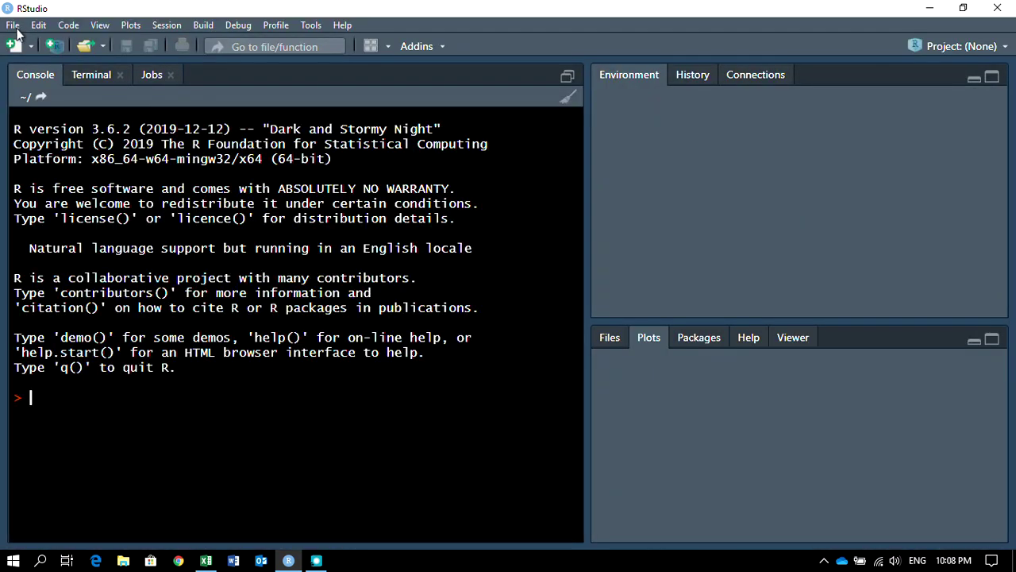
click(24, 48)
click(56, 71)
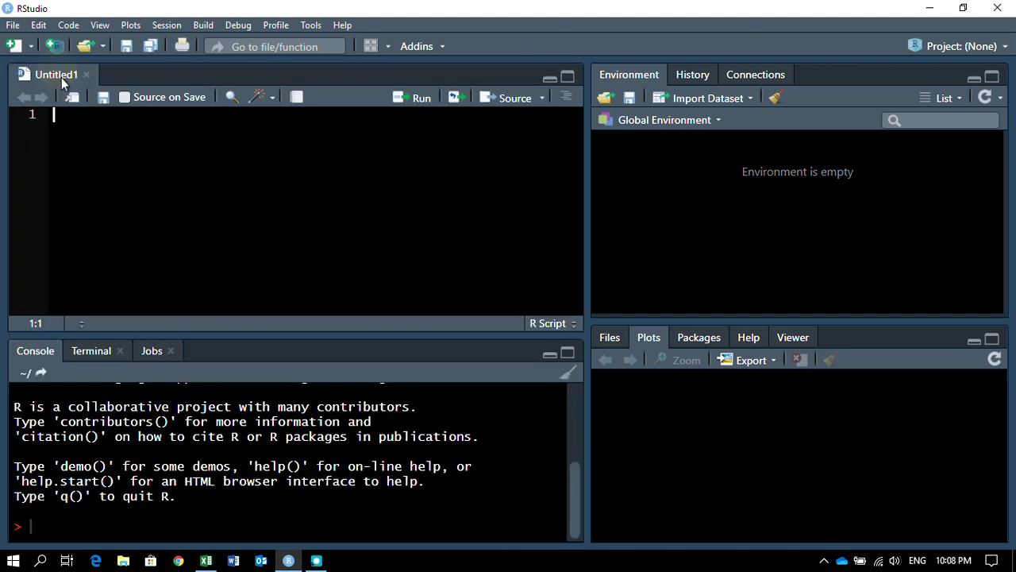
key(ctrl+v)
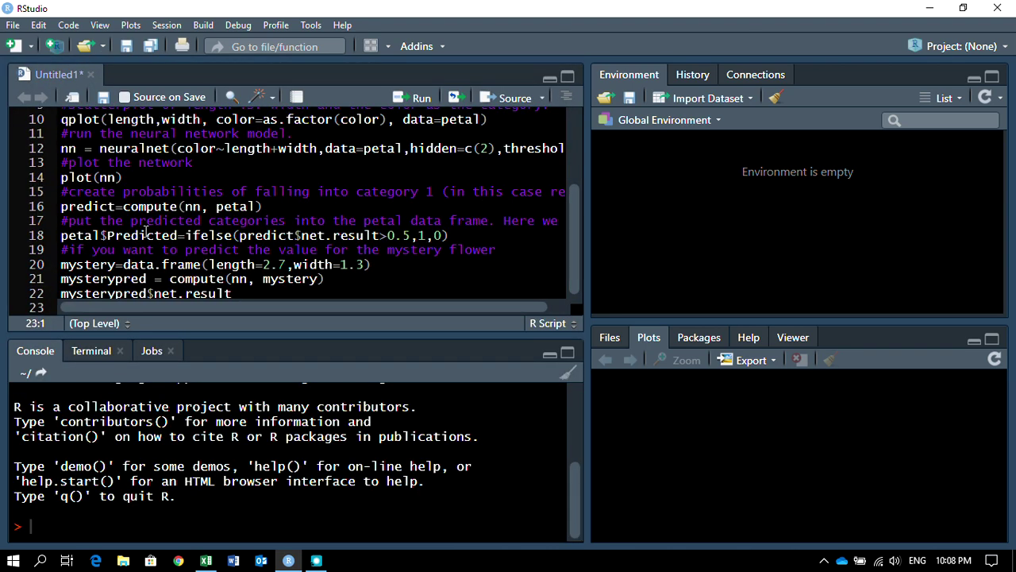
Run the whole pasted script, agreeing to create and use a personal library for the package installation
scroll(146, 231, up, 3)
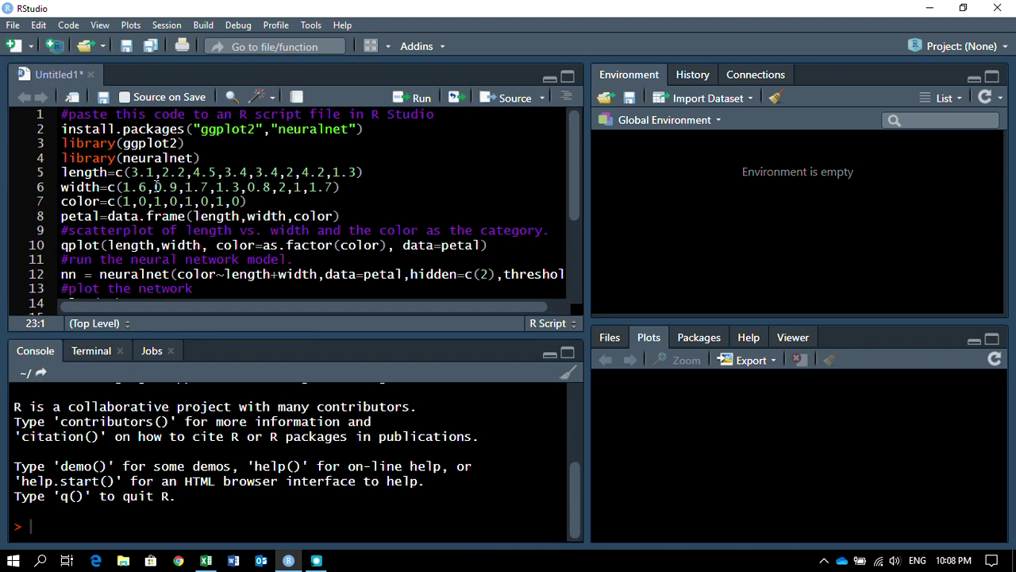
key(ctrl+a)
key(ctrl+Return)
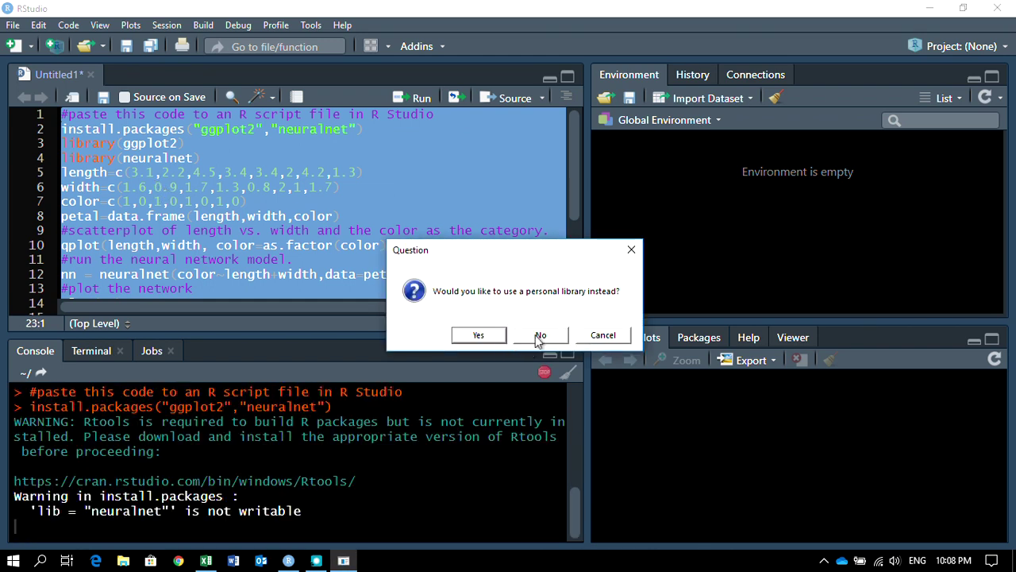
click(478, 335)
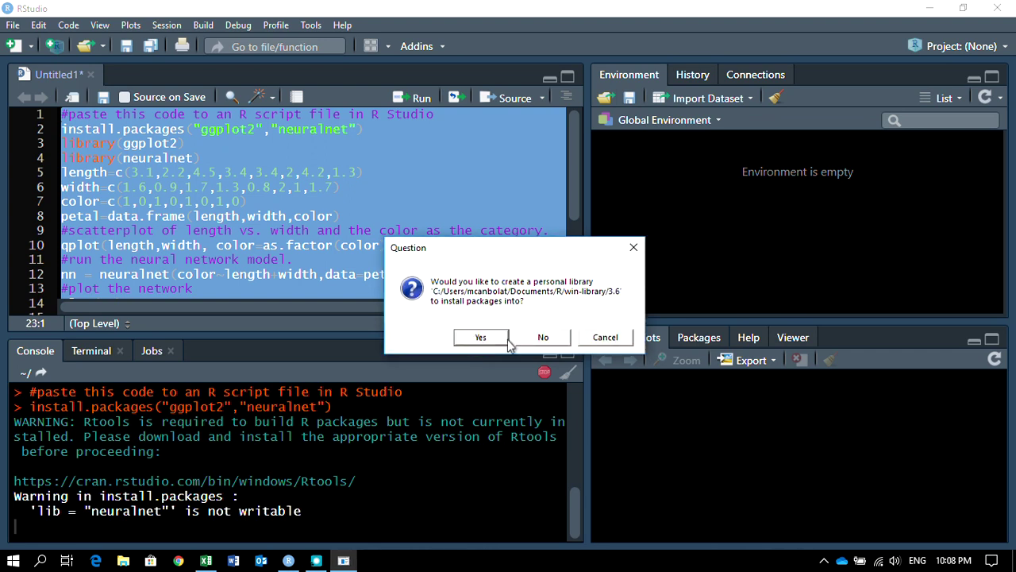
click(480, 339)
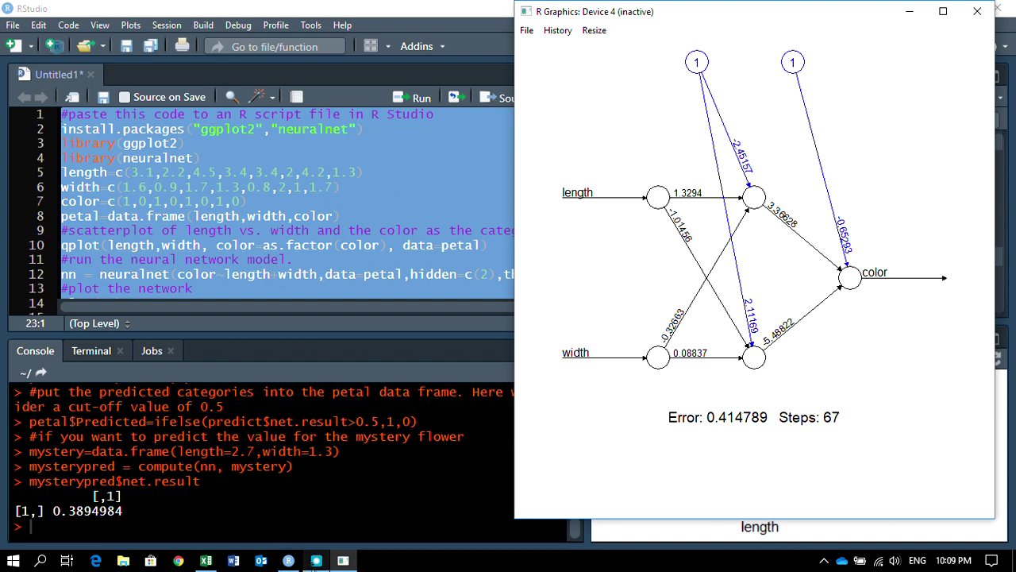
Compare the neural network output in RStudio with the mystery flower prediction on Excel's NN with Hidden sheet
click(206, 561)
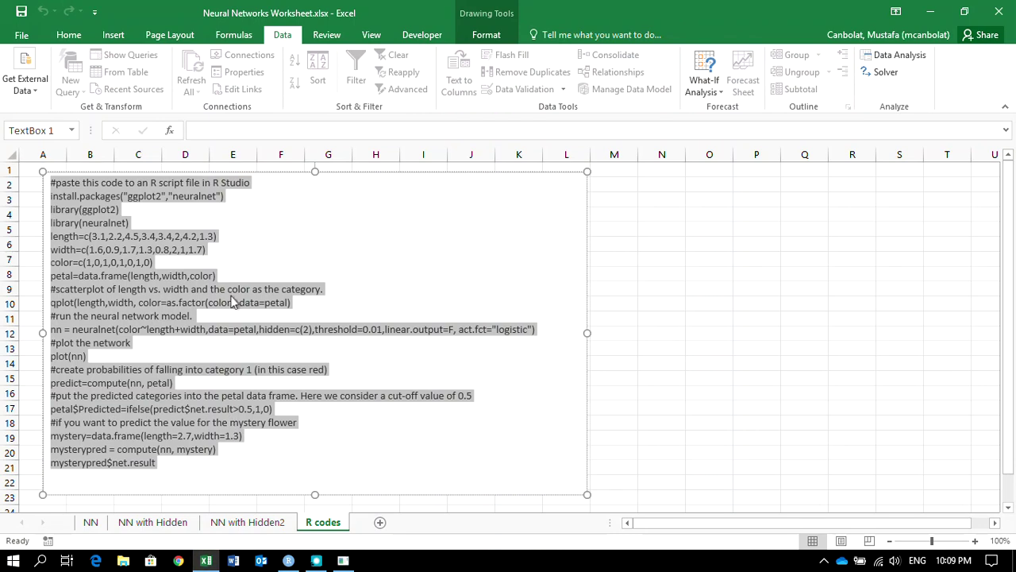
click(147, 524)
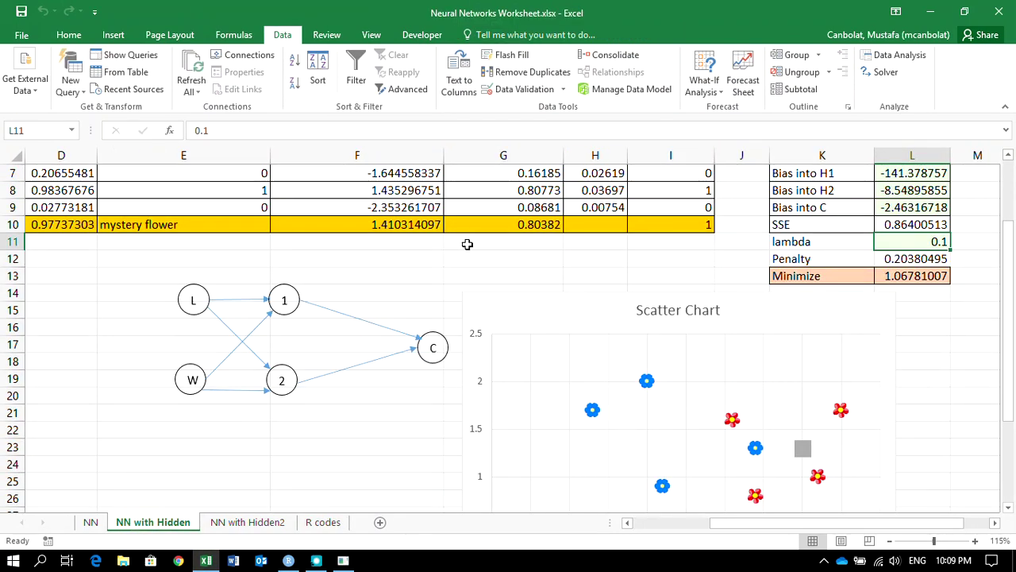
scroll(485, 261, up, 2)
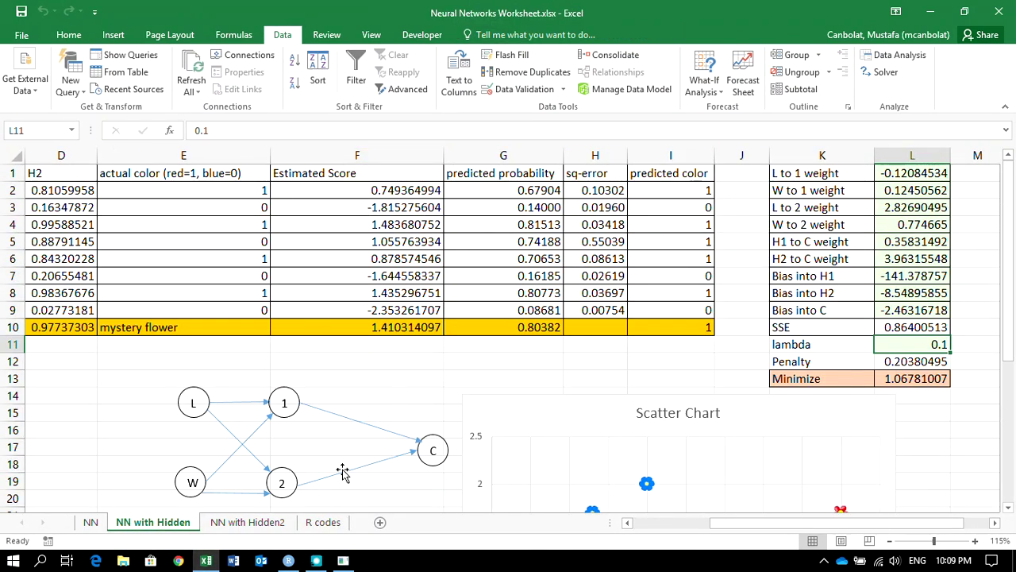
click(286, 561)
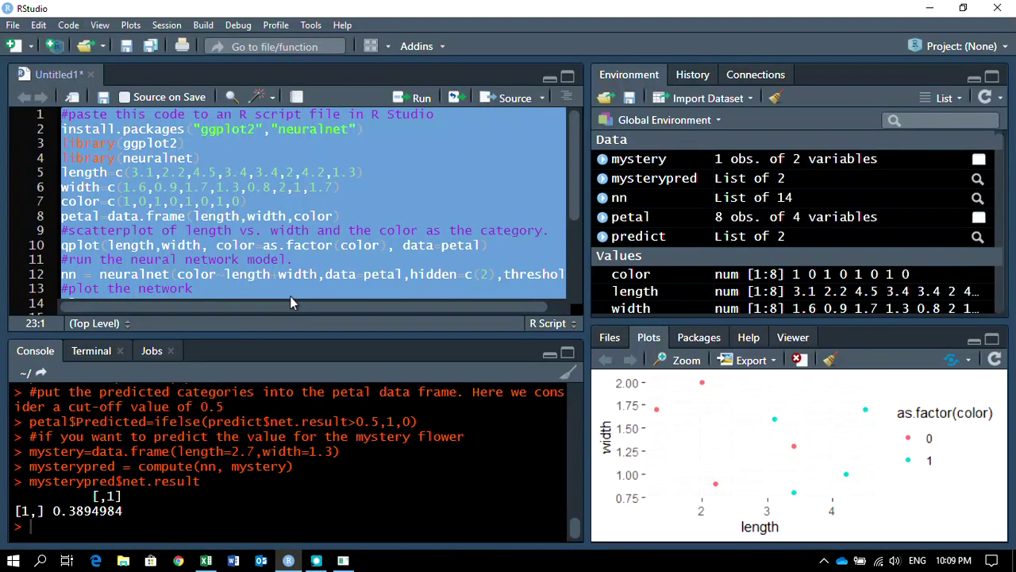
mouse_move(208, 562)
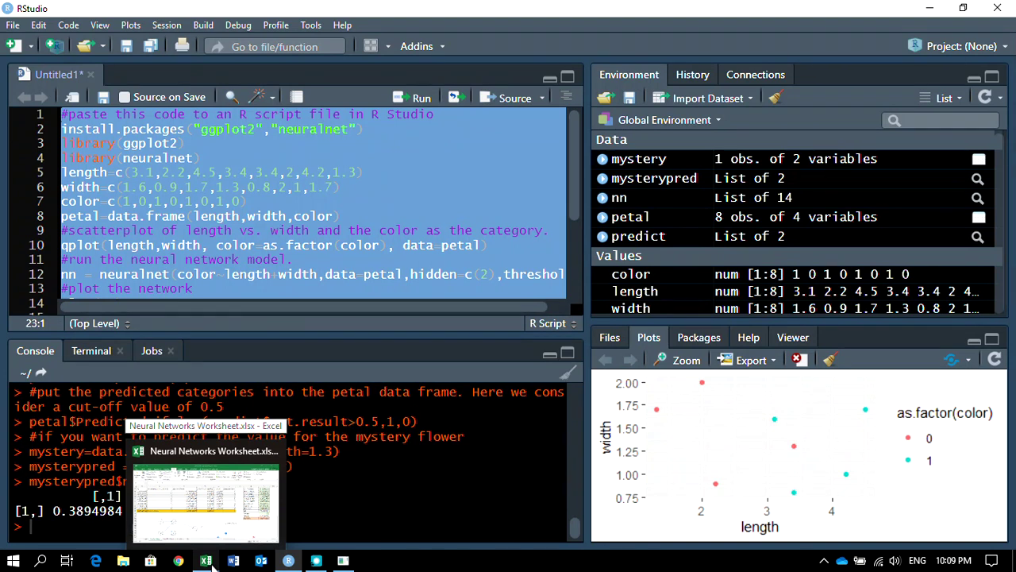
click(208, 562)
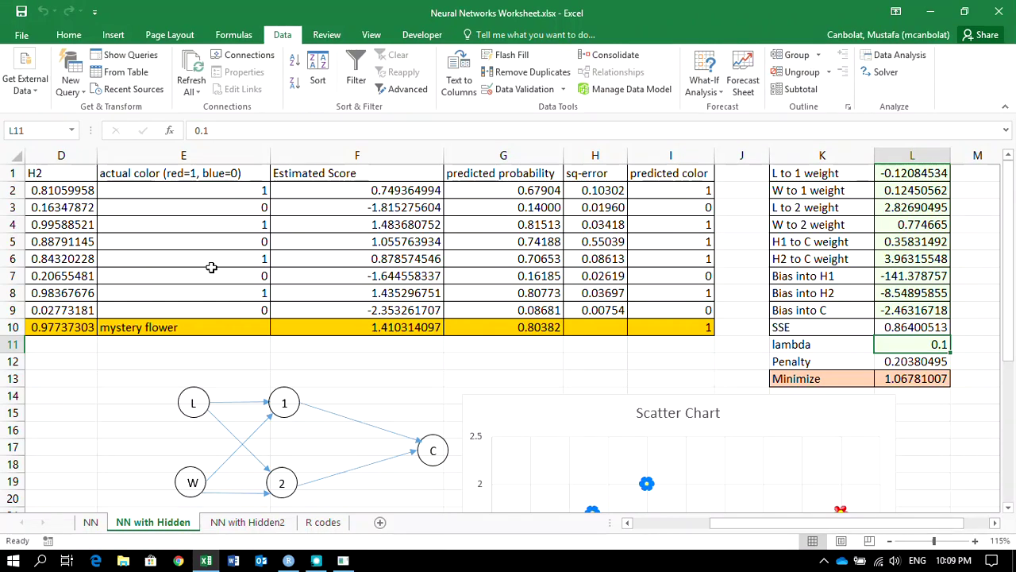